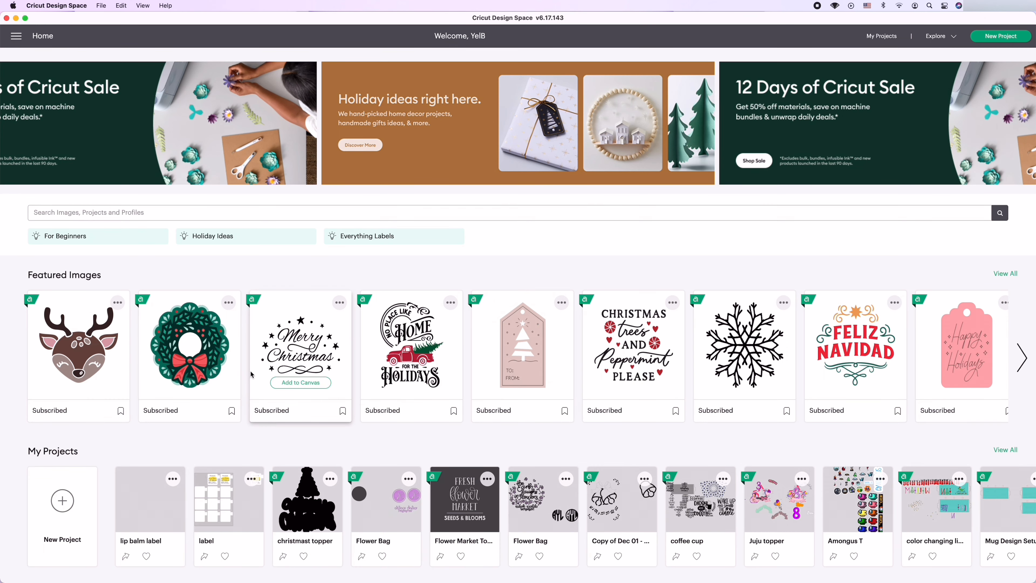
- Examine the home page, including the full Featured Images row, My Projects, video playlists and themed project categories
scroll(247, 367, down, 2)
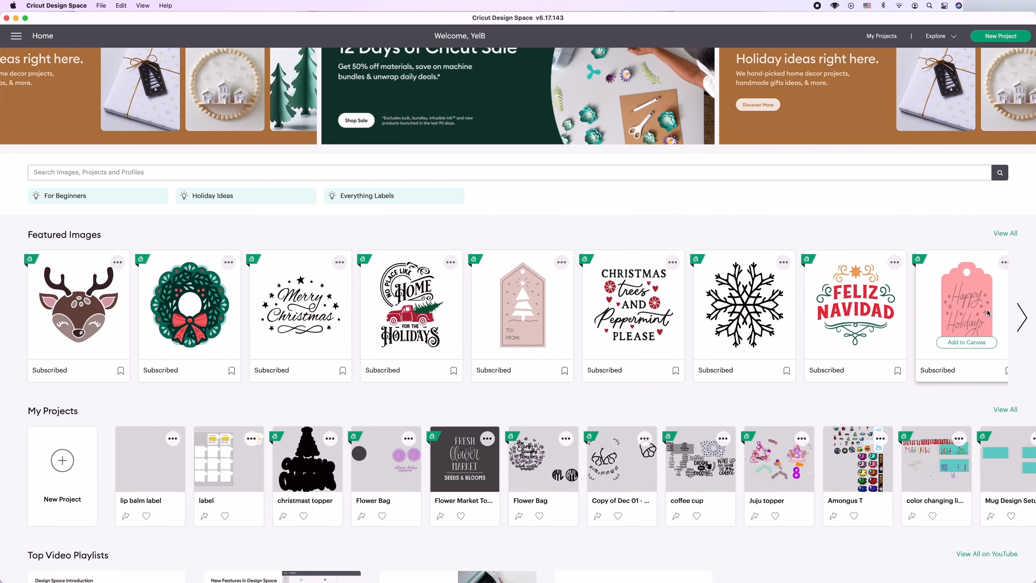
click(1022, 316)
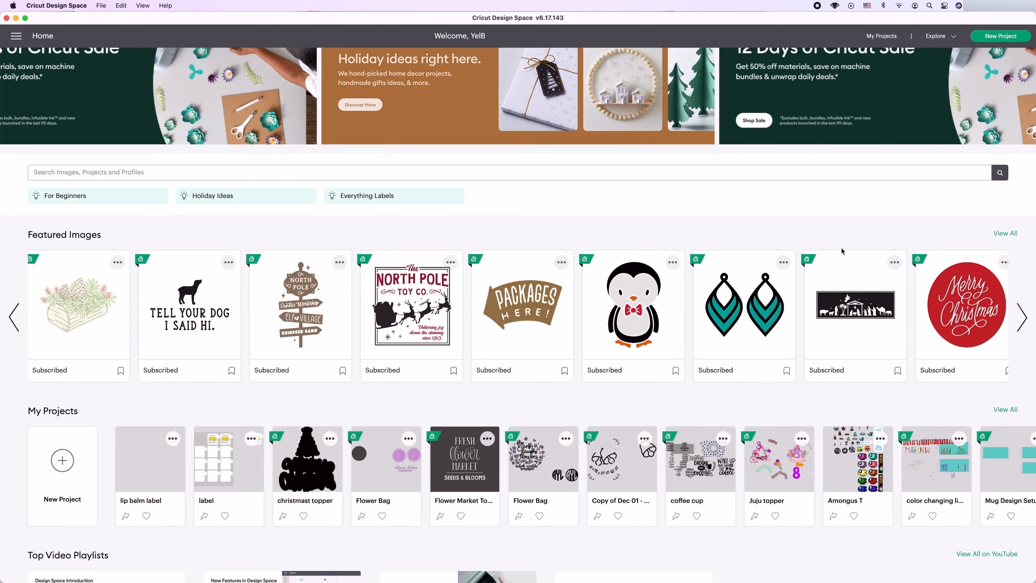
click(1023, 317)
scroll(832, 469, down, 2)
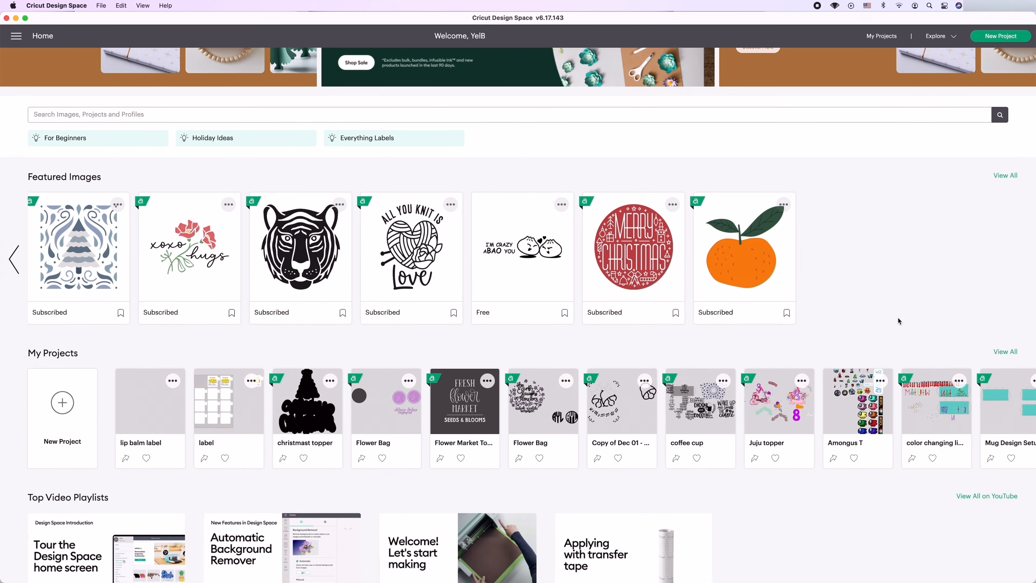
scroll(856, 455, down, 5)
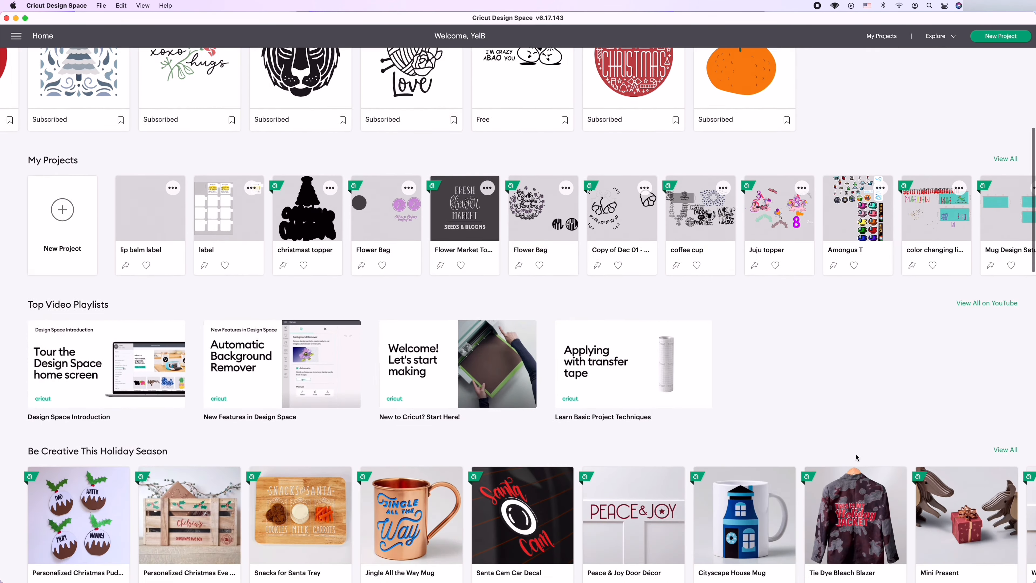
scroll(855, 453, down, 8)
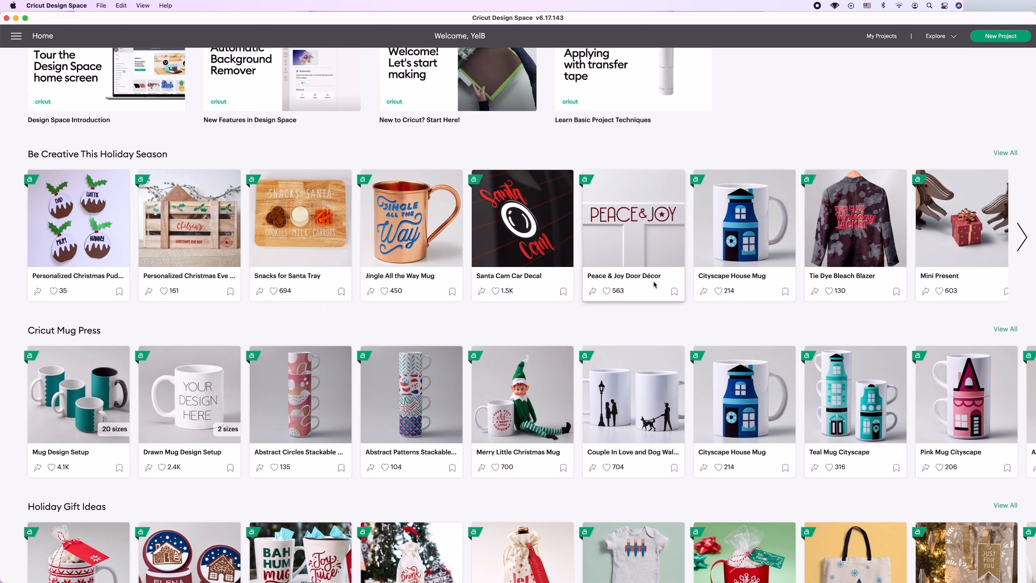
scroll(630, 287, down, 1)
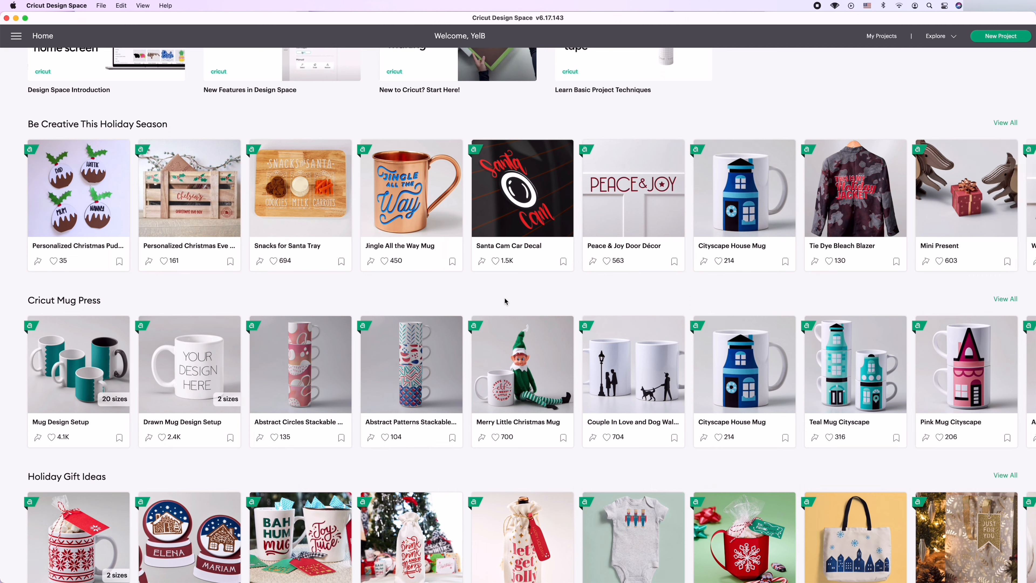
scroll(505, 301, down, 5)
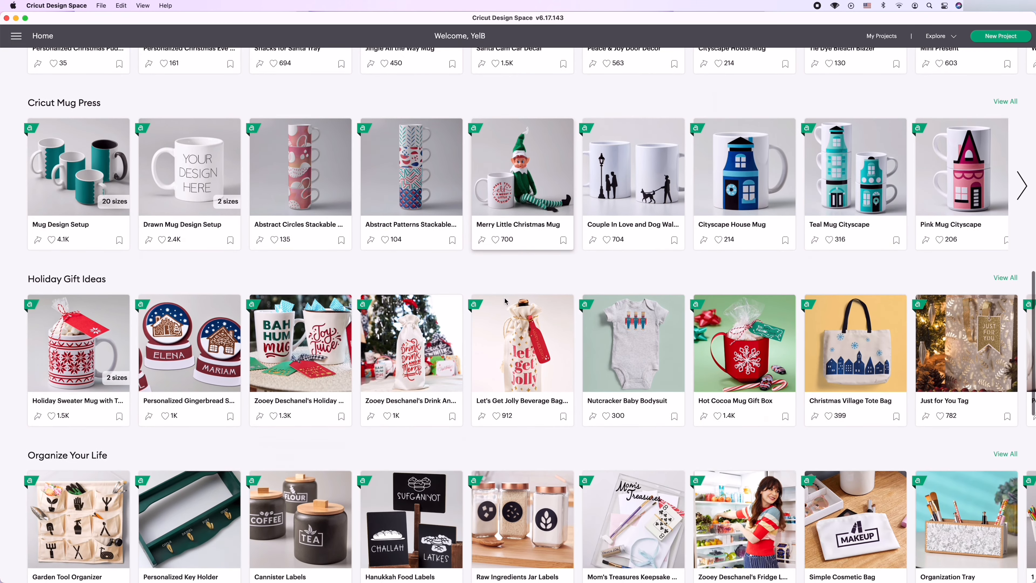
scroll(505, 301, up, 12)
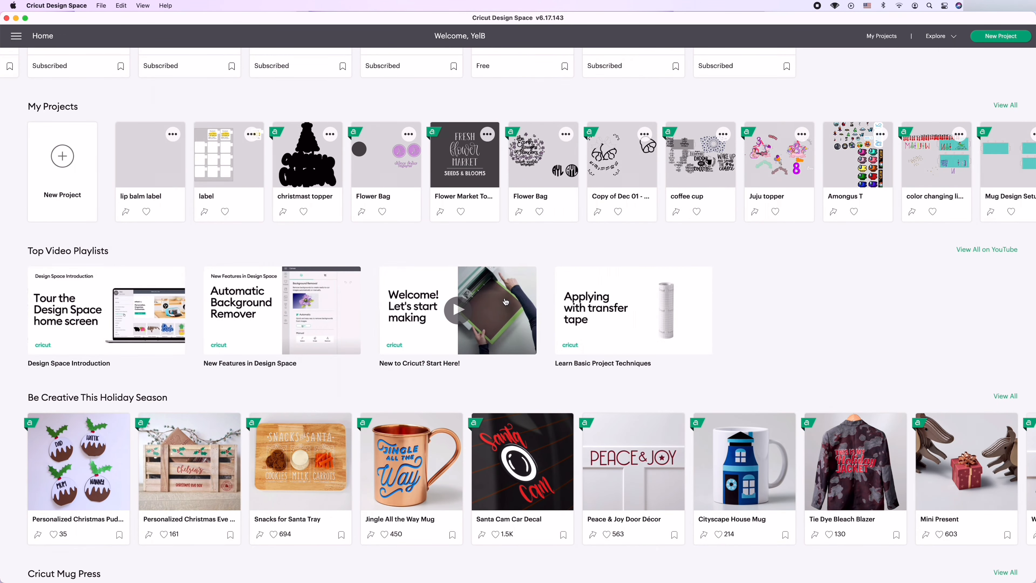
scroll(505, 301, up, 9)
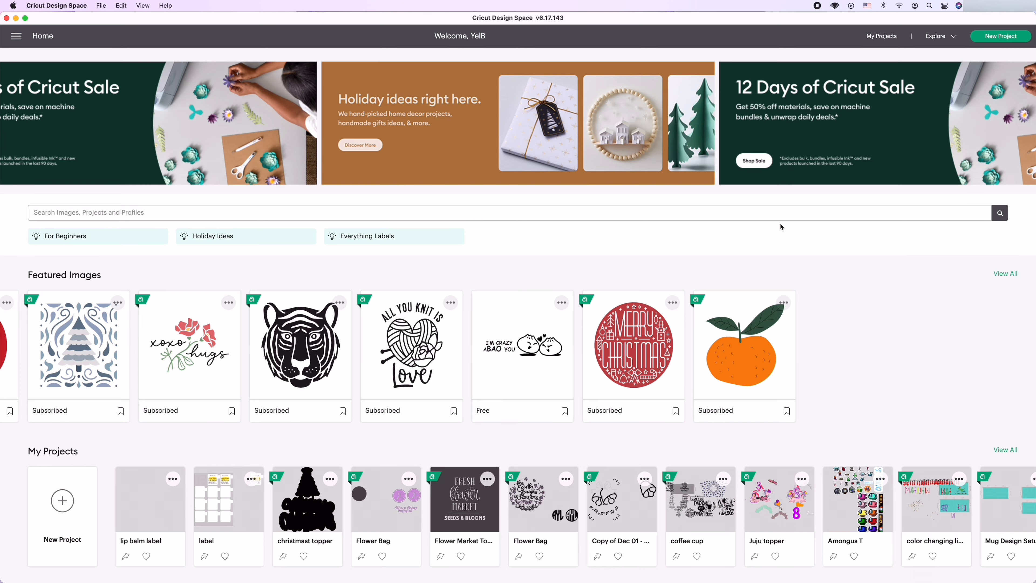
- Search images, projects and profiles for "christmas" and show all matching images
text(christma)
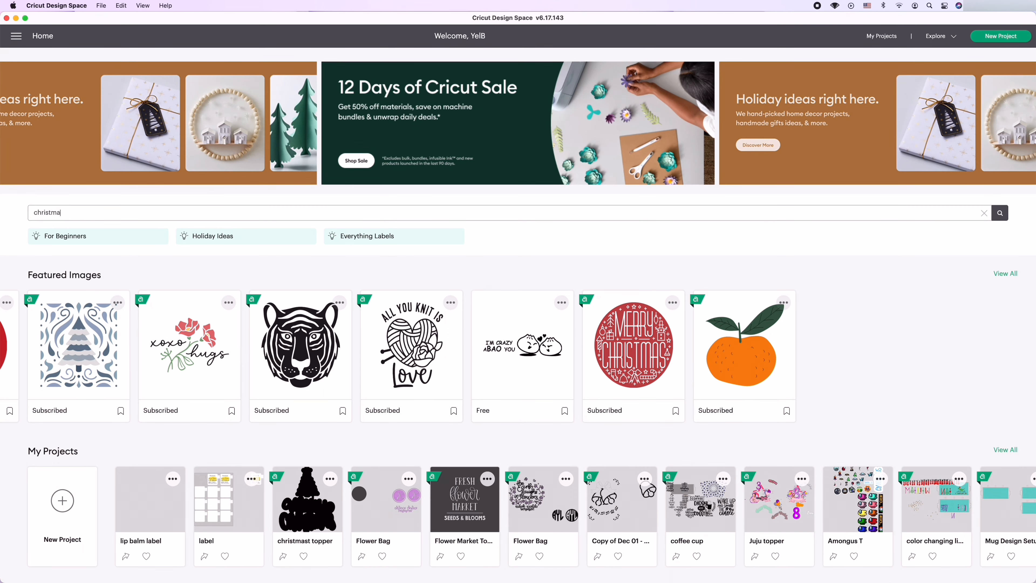
text(s)
key(Return)
text(fe)
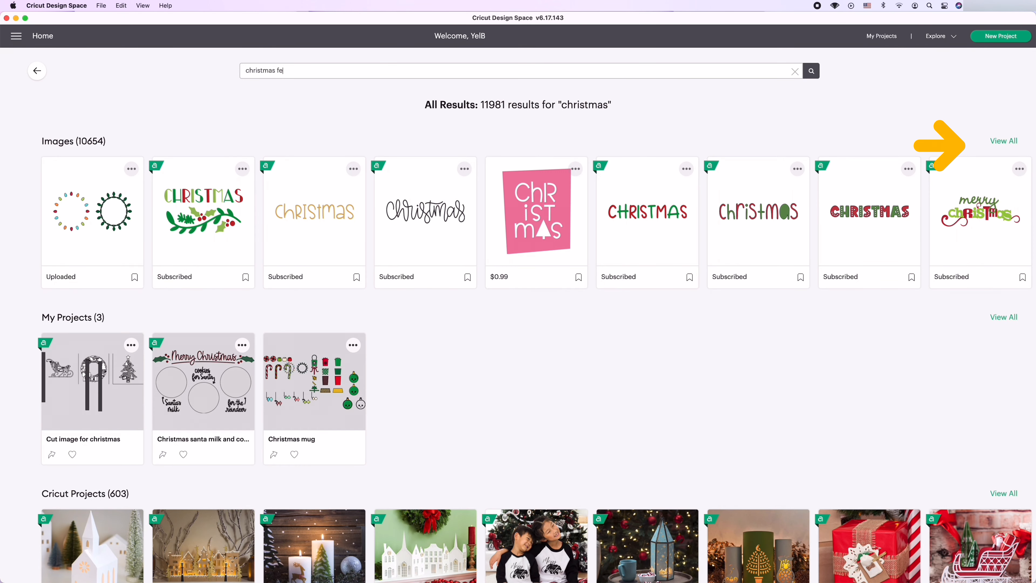
key(BackSpace)
key(BackSpace)
click(1004, 141)
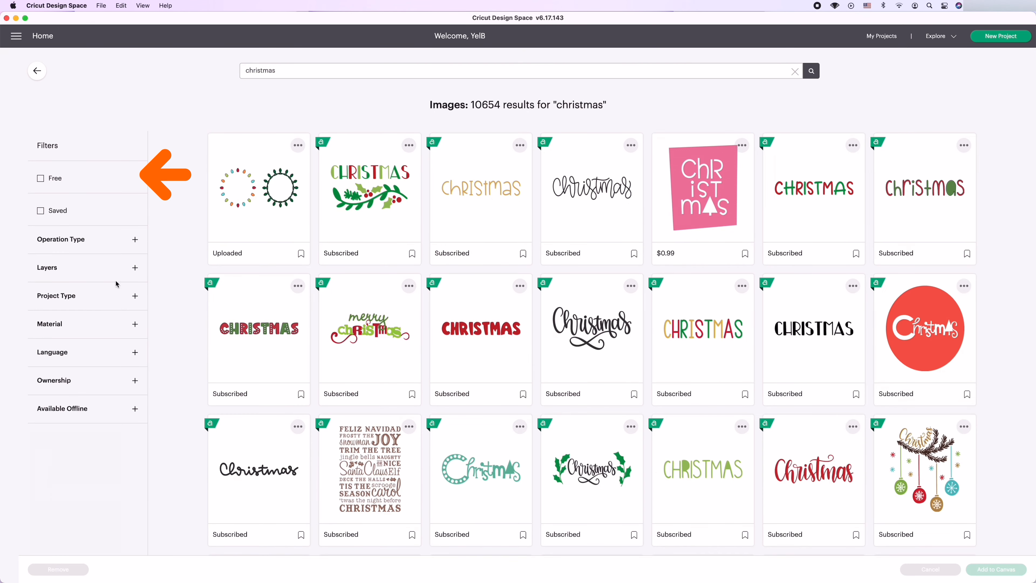
- Filter the Christmas image results to Free and look through them
click(40, 178)
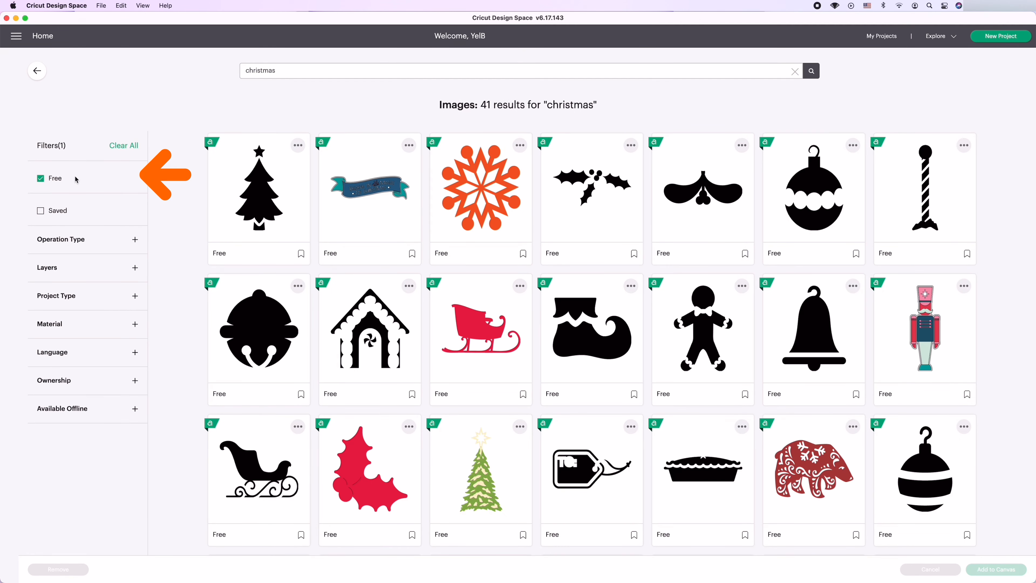
scroll(508, 358, down, 10)
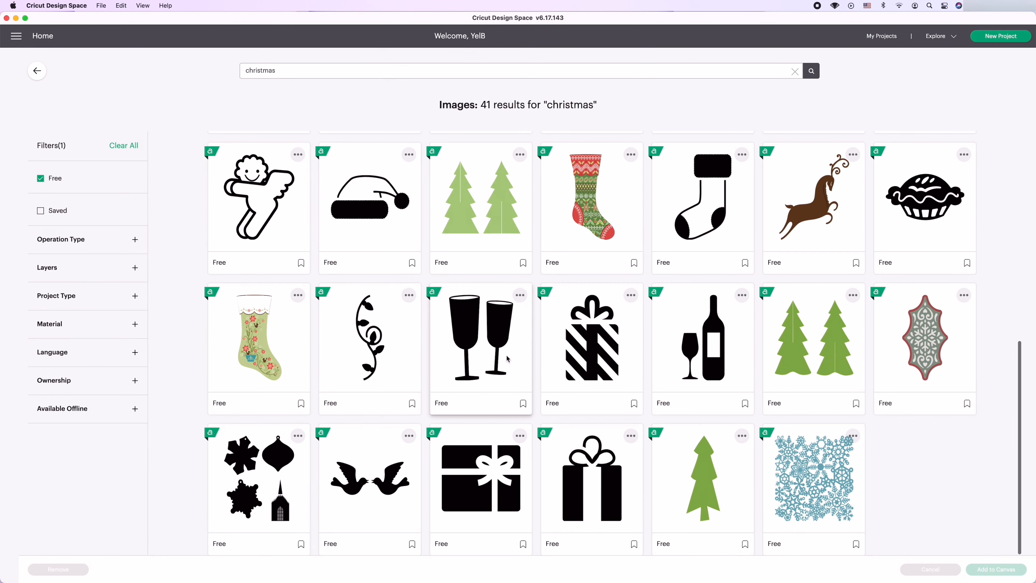
scroll(507, 358, up, 10)
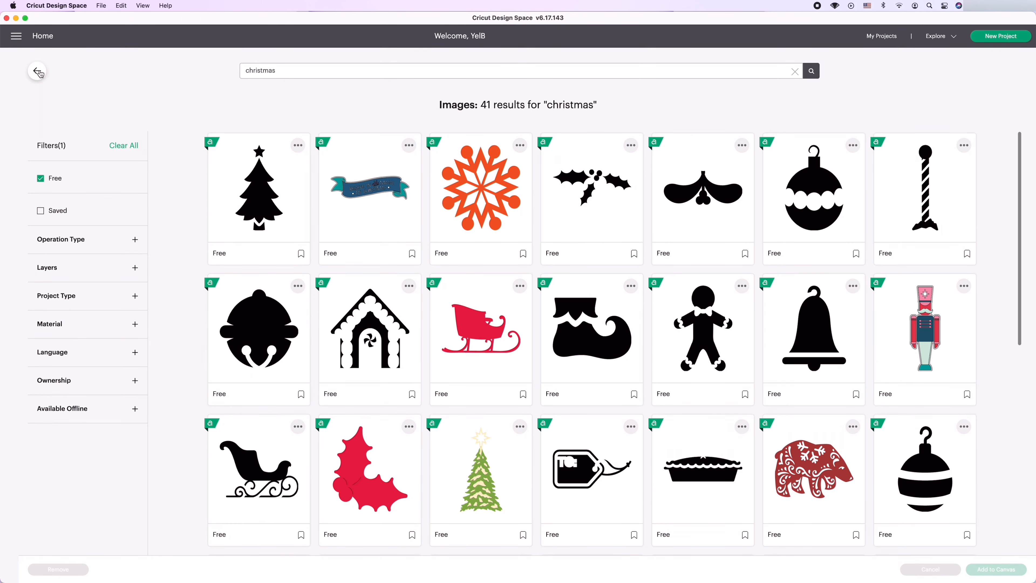
- Go back to all results, show all Cricut Projects for "christmas" and filter them to Free
click(38, 71)
scroll(649, 369, down, 4)
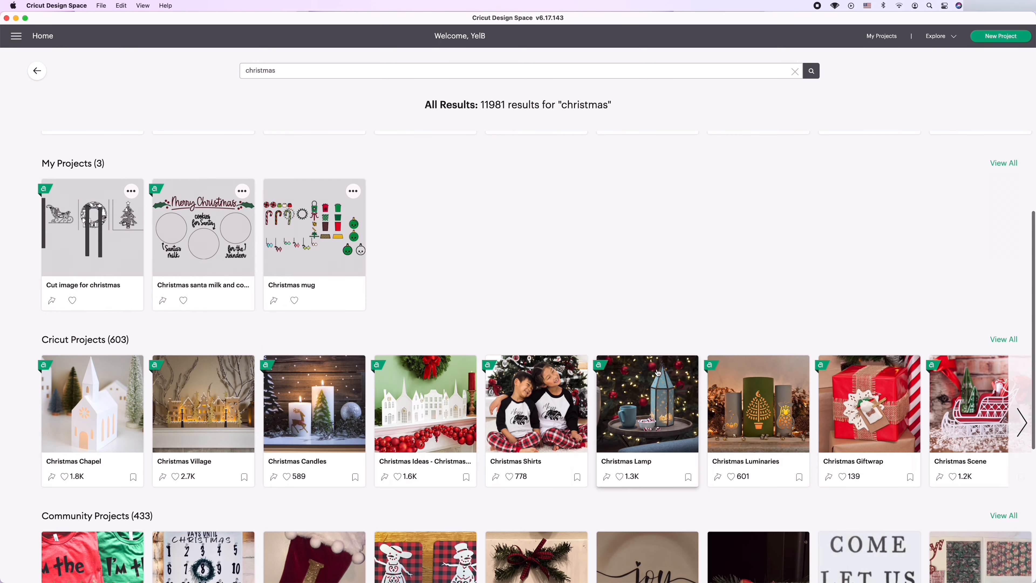
click(1001, 339)
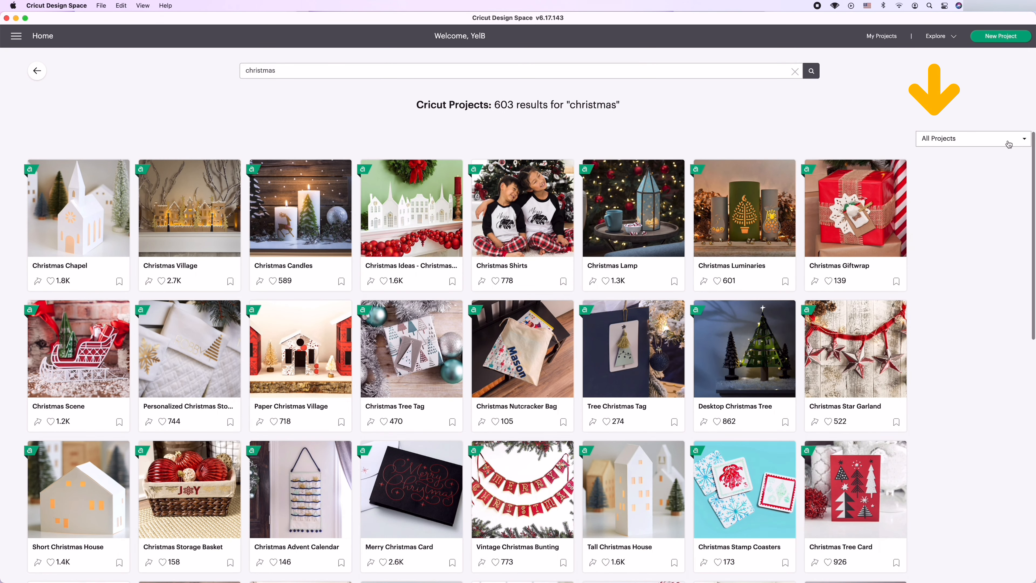
click(995, 138)
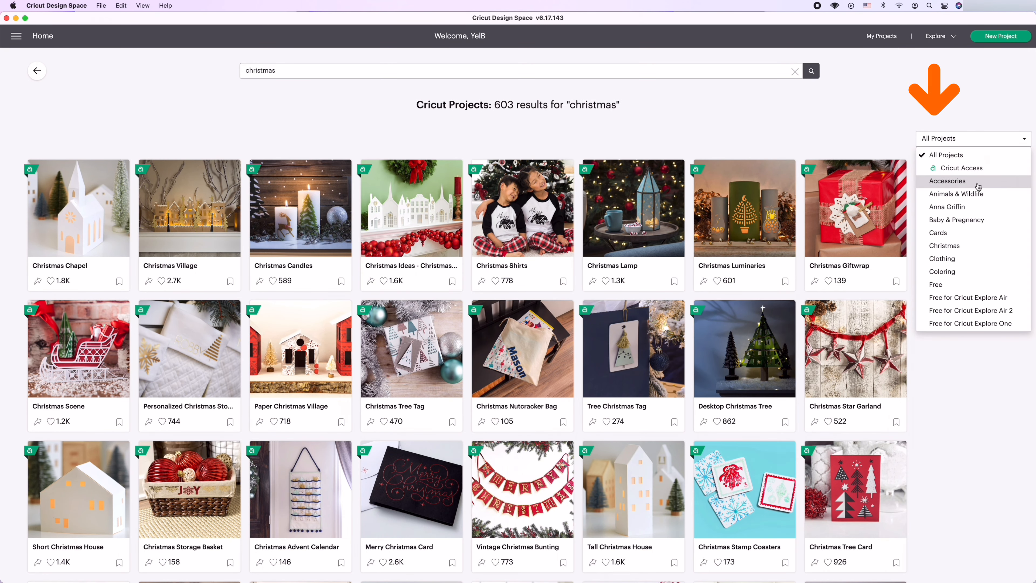
click(953, 288)
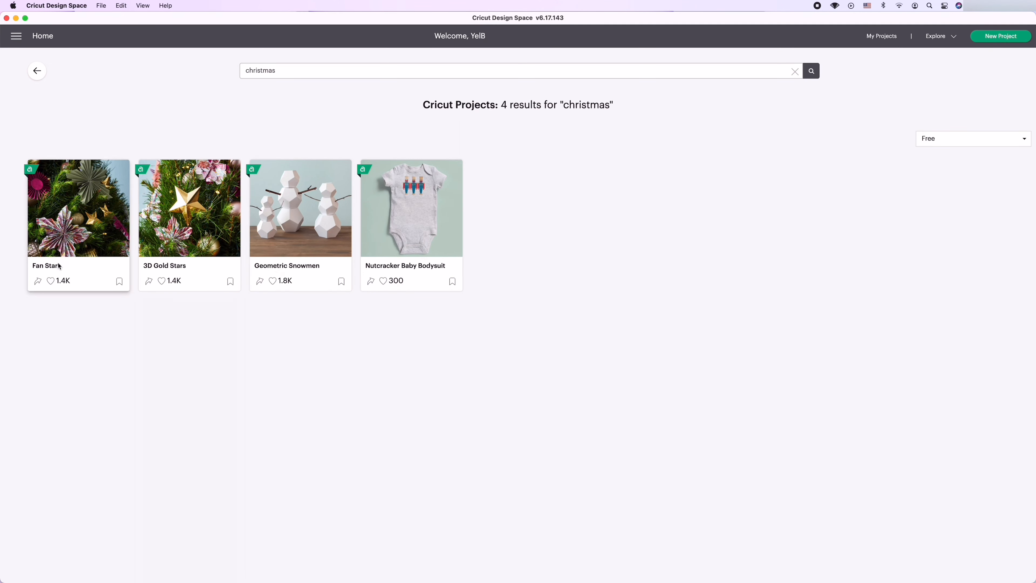
- Return to all Christmas results and browse through the Community Projects row
click(37, 71)
scroll(290, 330, down, 10)
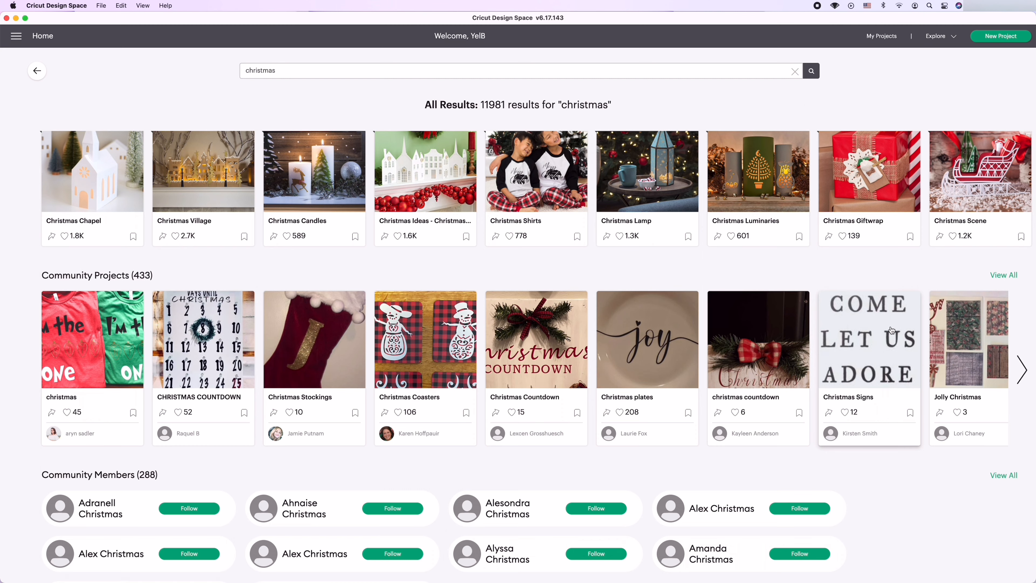
click(1022, 369)
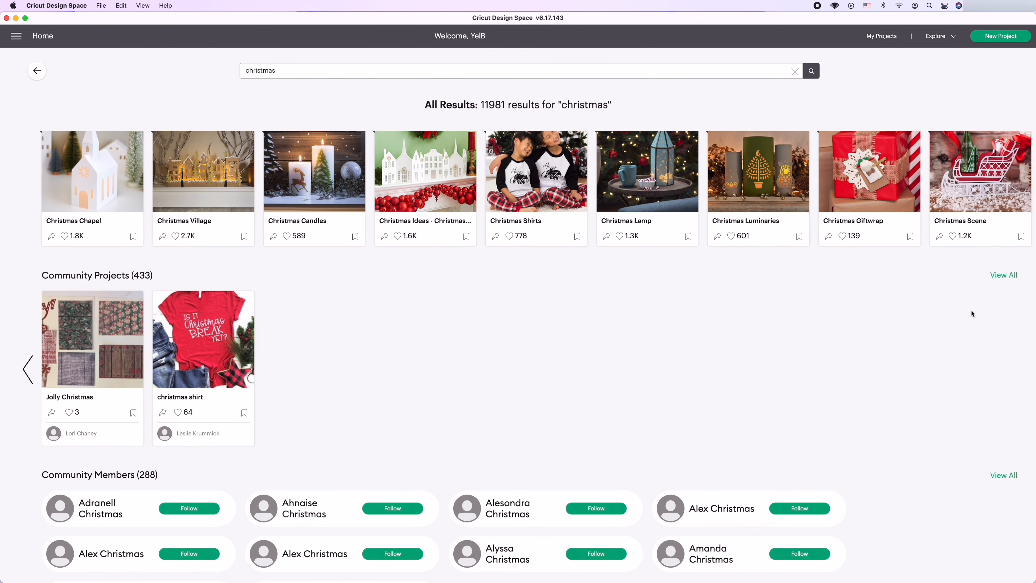
click(27, 368)
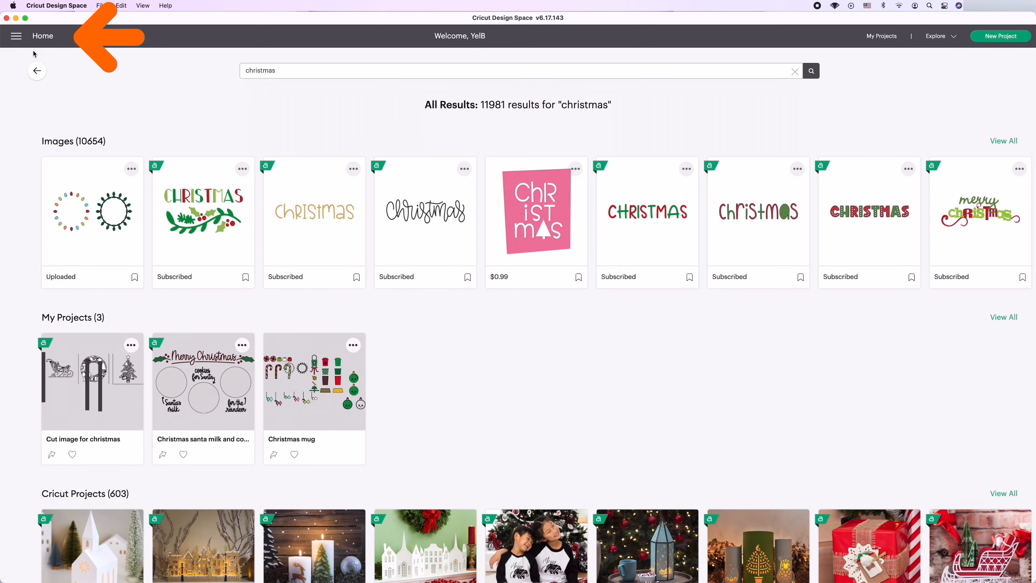
- Return to the home page and open a blank canvas
click(16, 37)
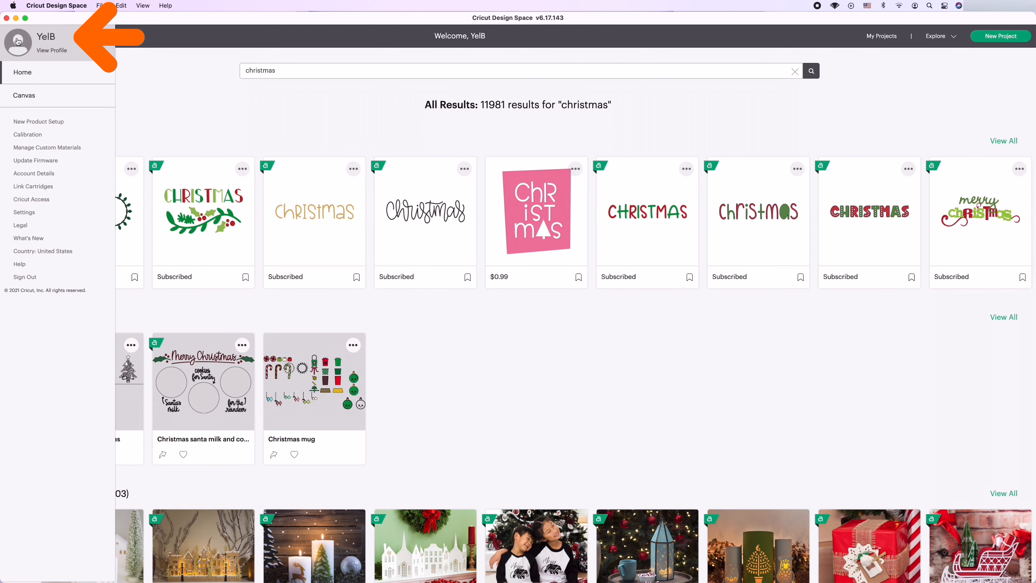
click(29, 78)
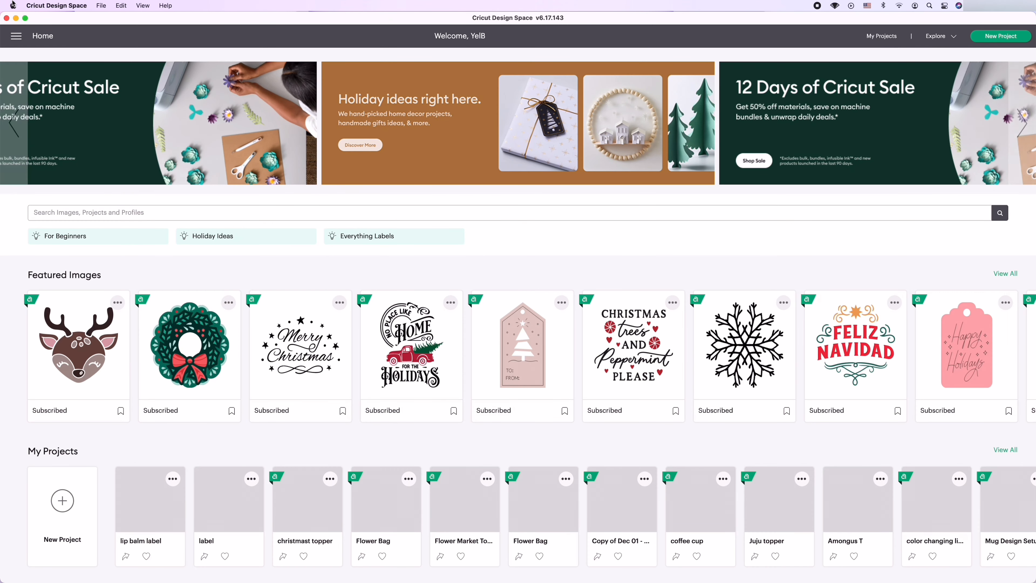
click(16, 36)
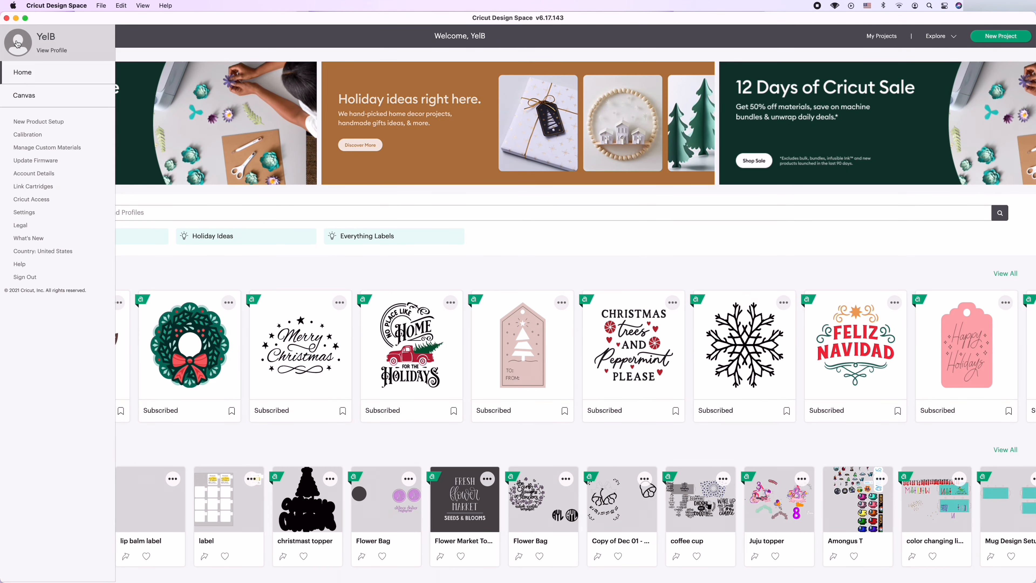
click(25, 95)
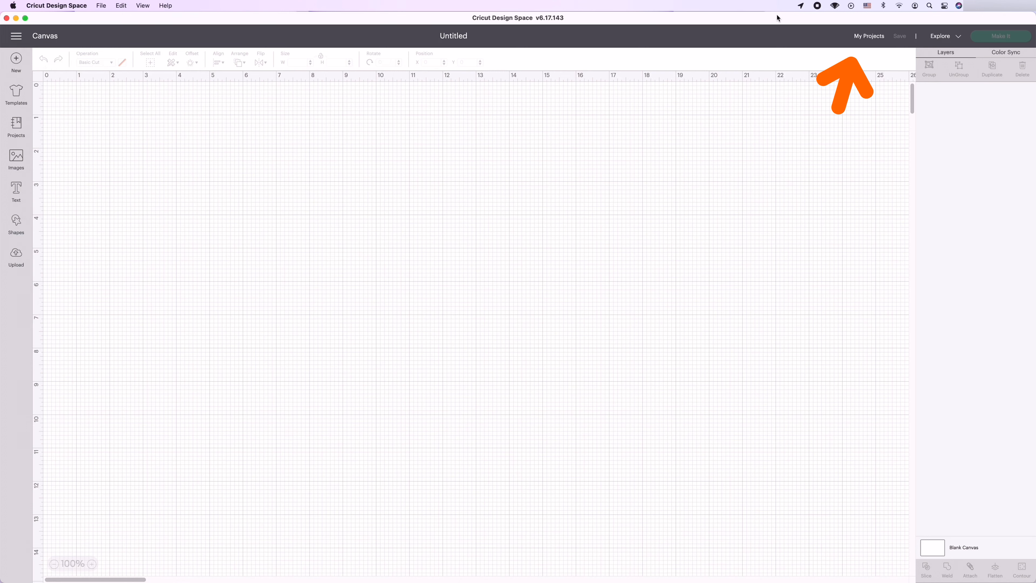
- Open the list of saved projects and look through it
click(871, 37)
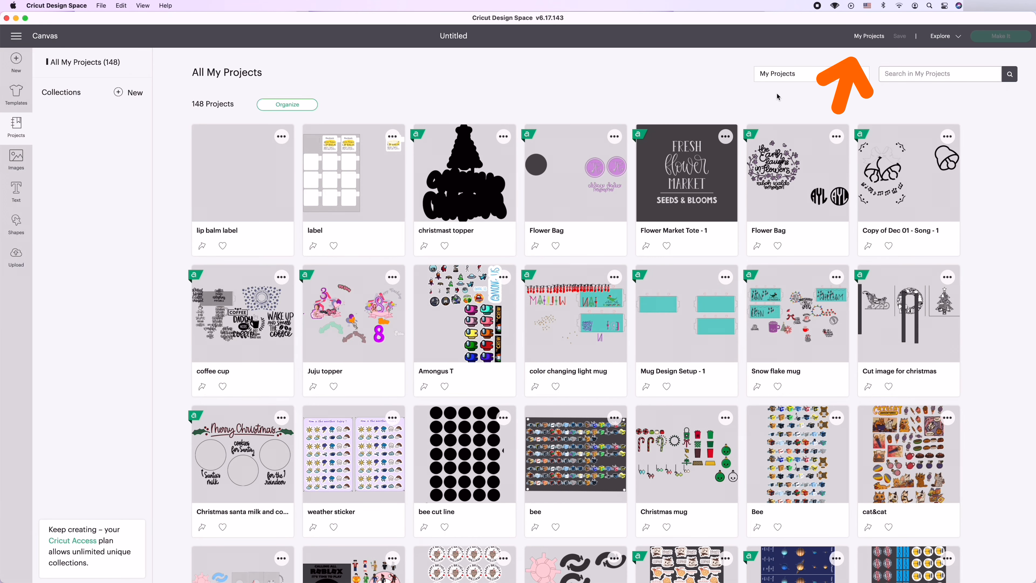
scroll(670, 324, down, 3)
scroll(671, 324, down, 8)
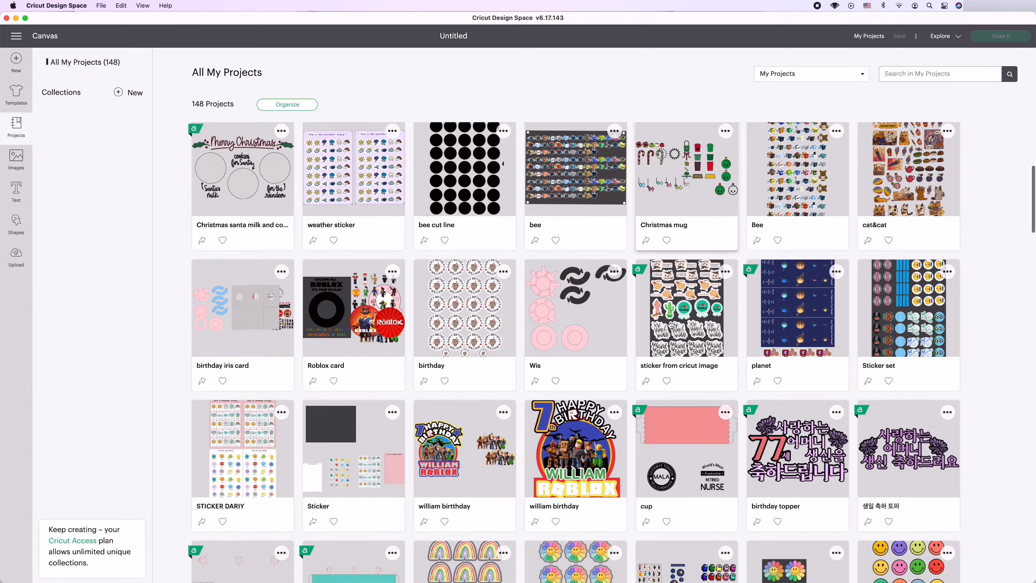
scroll(670, 324, up, 11)
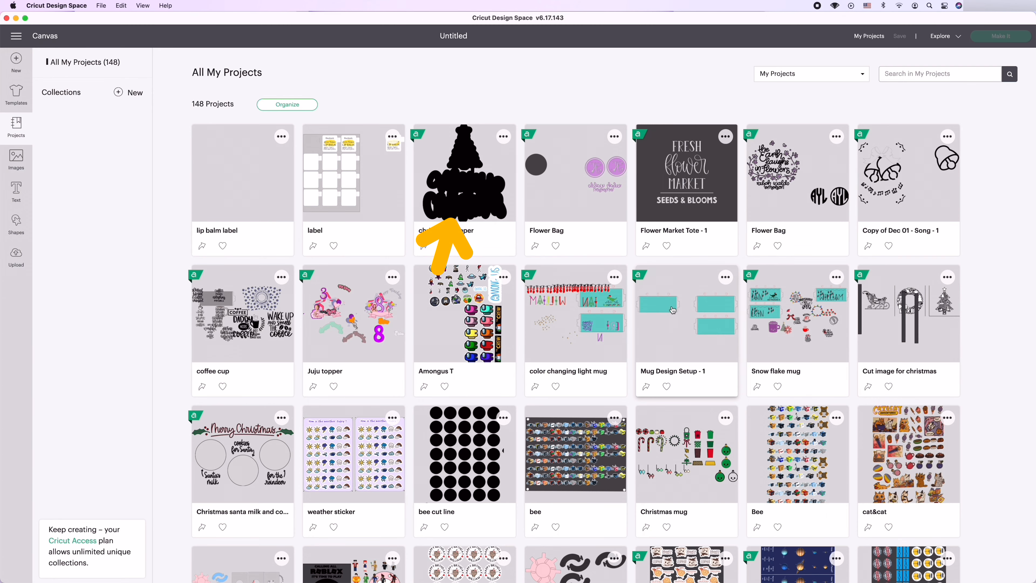
- Open the "christmast topper" project for customizing on the canvas and show its hidden Merry Christmas layer
click(468, 175)
click(595, 574)
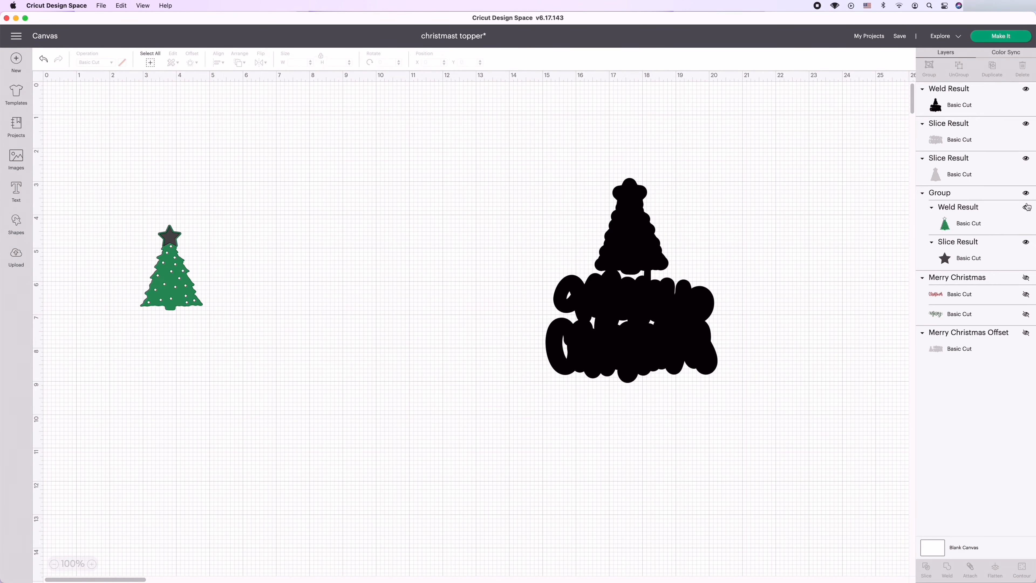
click(1026, 278)
- Go back to the saved projects, view the details of "christmast topper" and close them
click(869, 36)
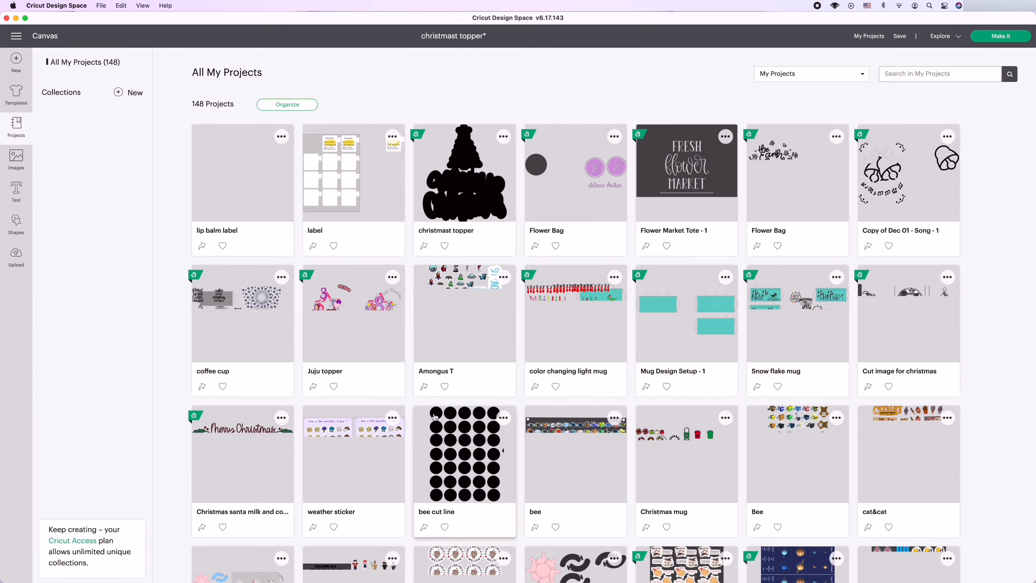
click(470, 211)
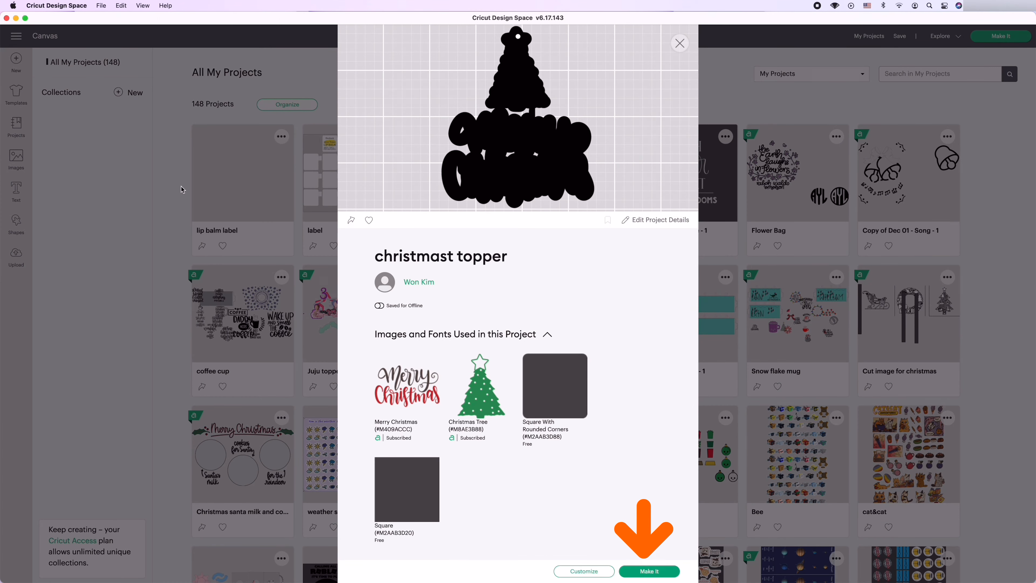
click(680, 43)
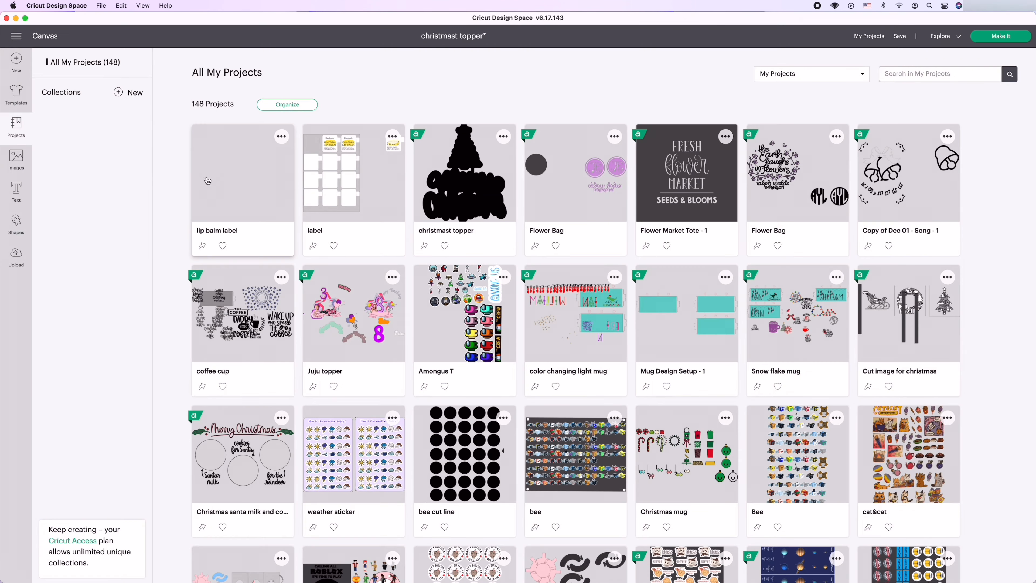
- Start a new blank project, replacing the unsaved one on the canvas
click(22, 63)
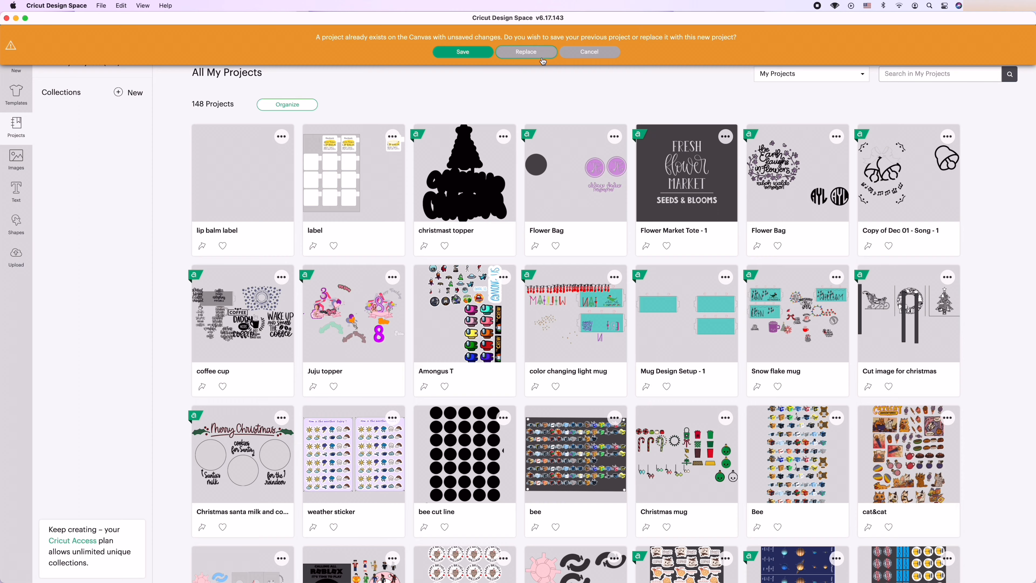
click(530, 52)
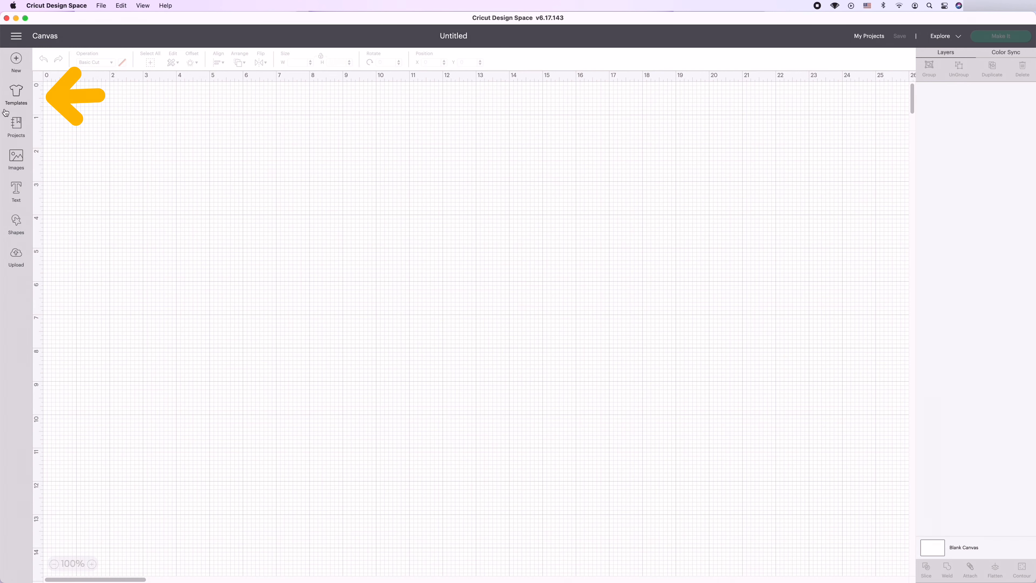
- Look through the available canvas templates and open the ready-made projects for all categories
click(16, 94)
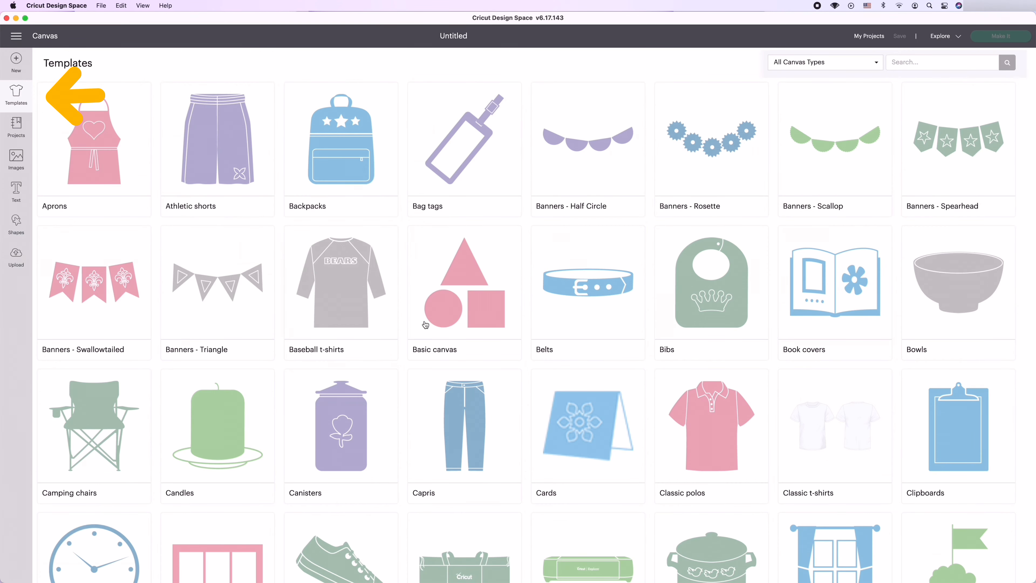
scroll(425, 324, down, 3)
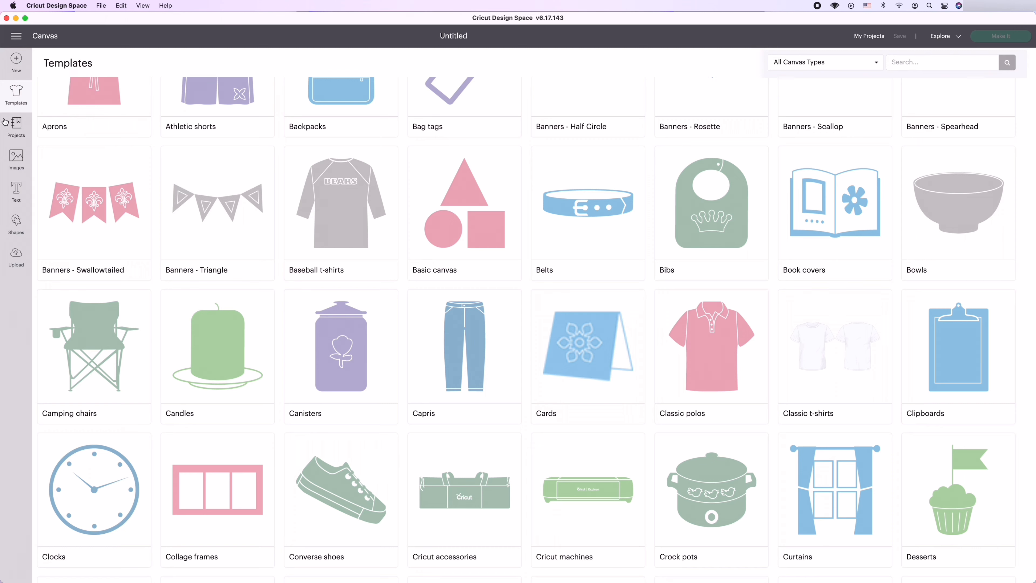
click(16, 130)
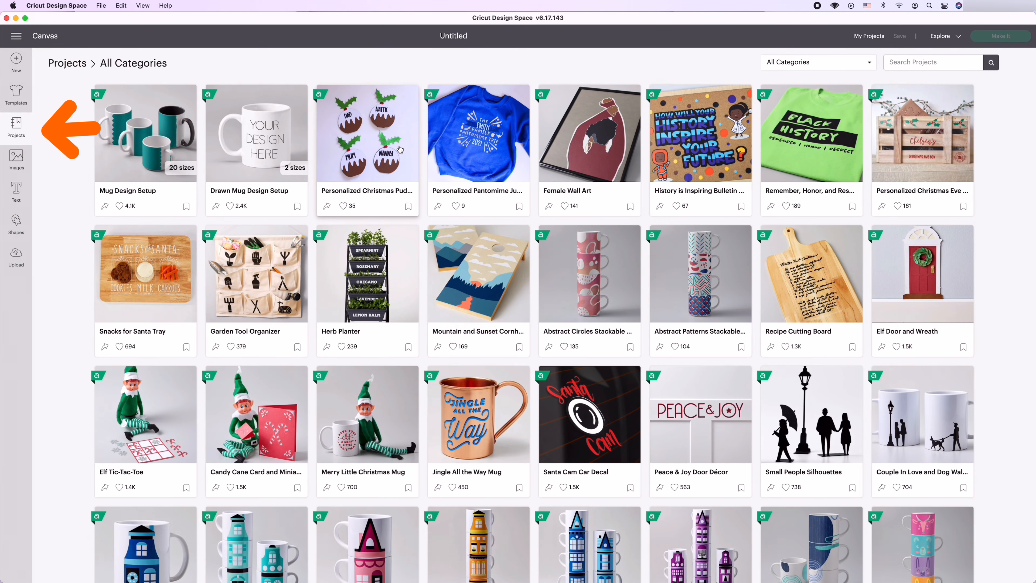
- Search the image library for "cat", look through the results and limit them to free images
click(16, 161)
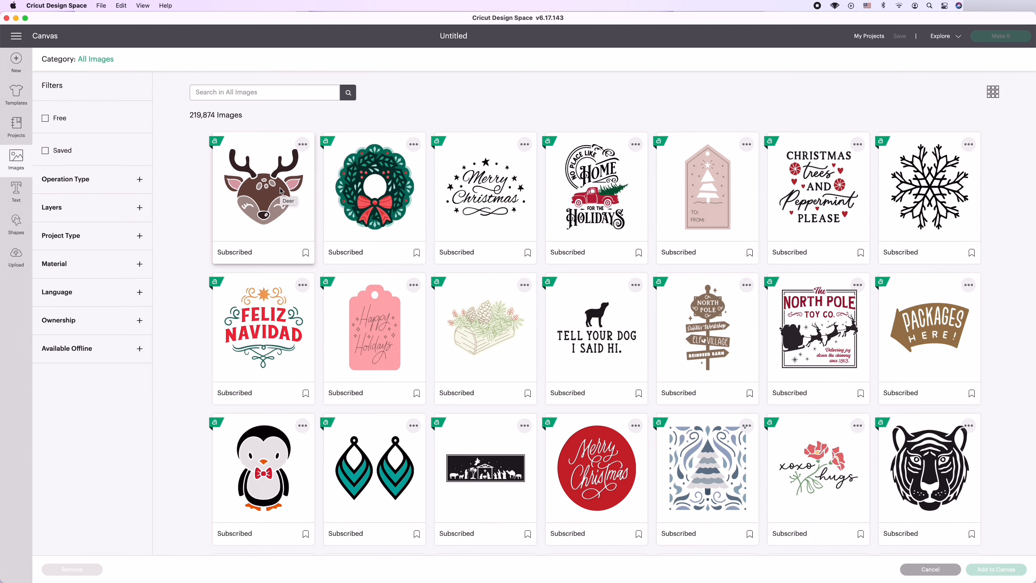
click(290, 97)
text(cat)
key(Return)
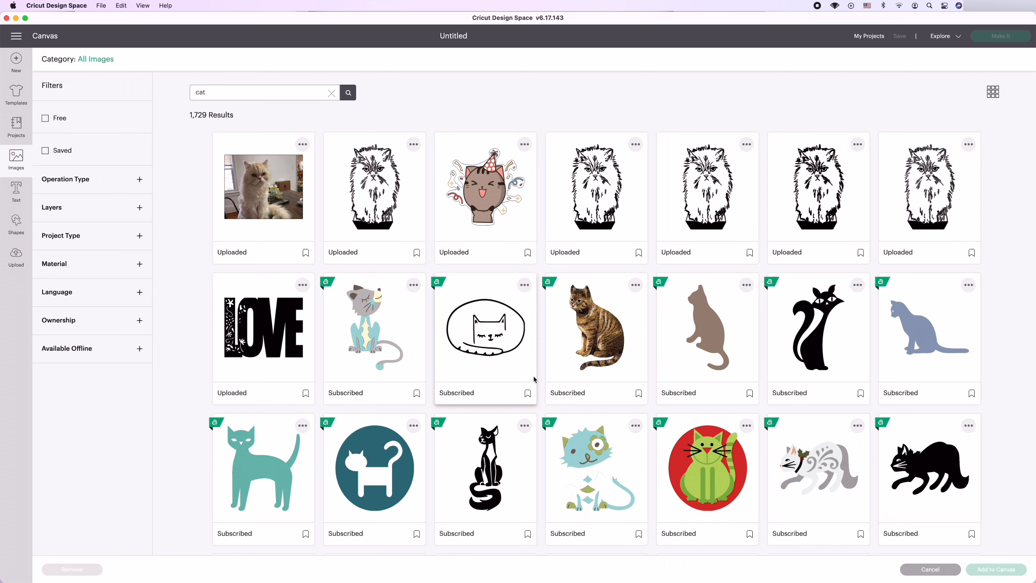
scroll(861, 394, down, 2)
scroll(862, 393, down, 10)
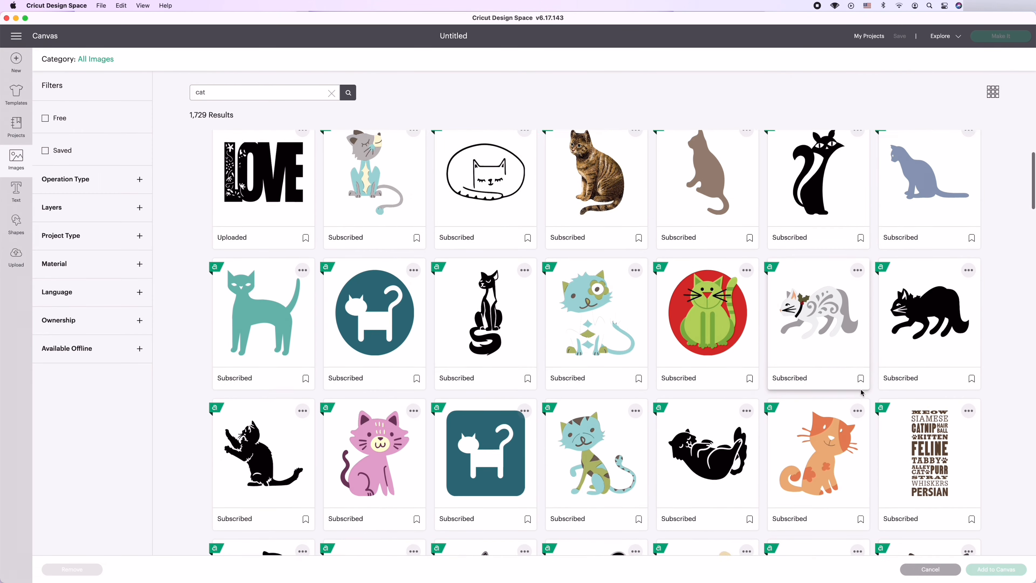
scroll(860, 393, up, 9)
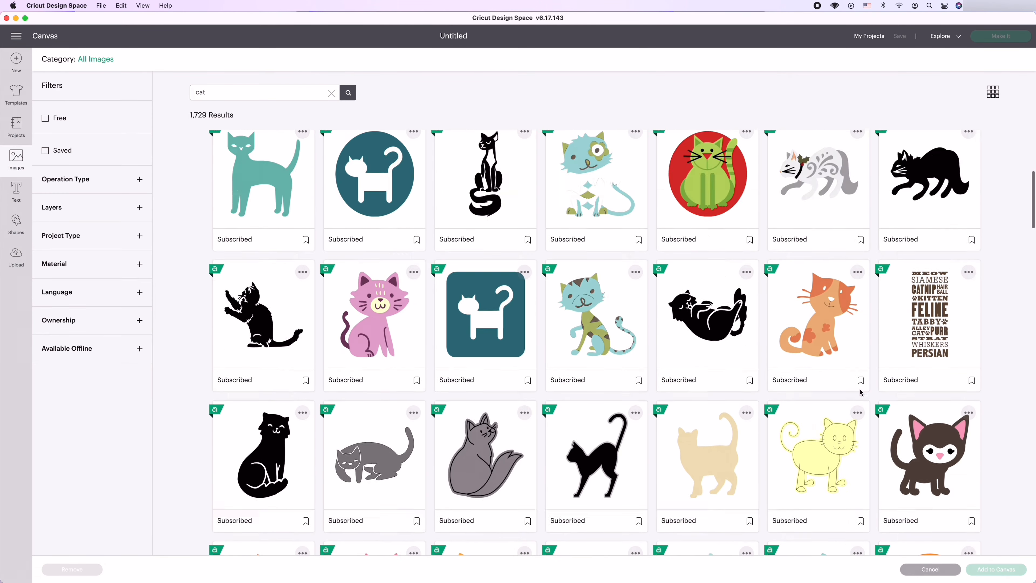
click(46, 119)
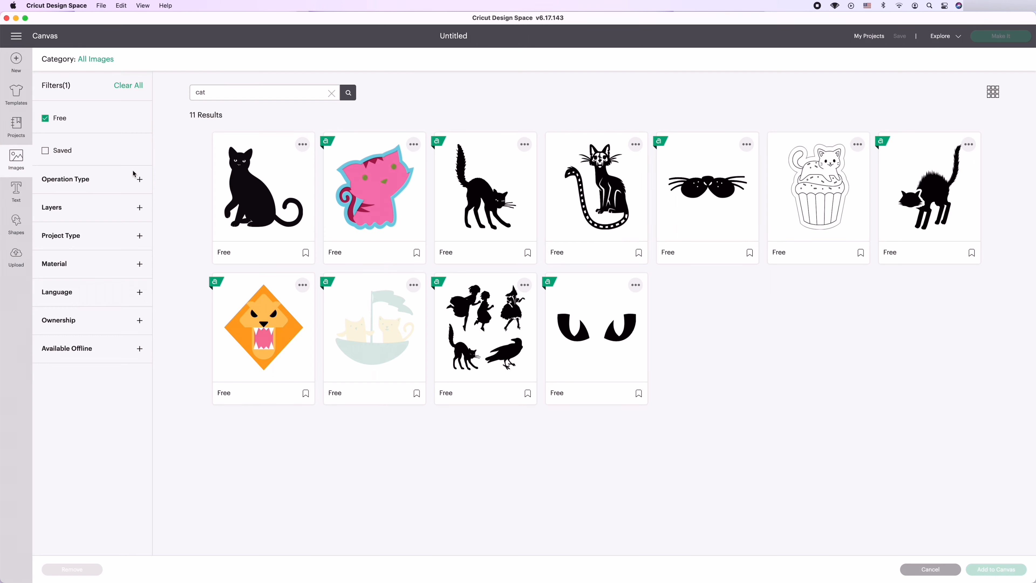
- Insert a text box and look through its font list, first all fonts, then only the system fonts
click(16, 189)
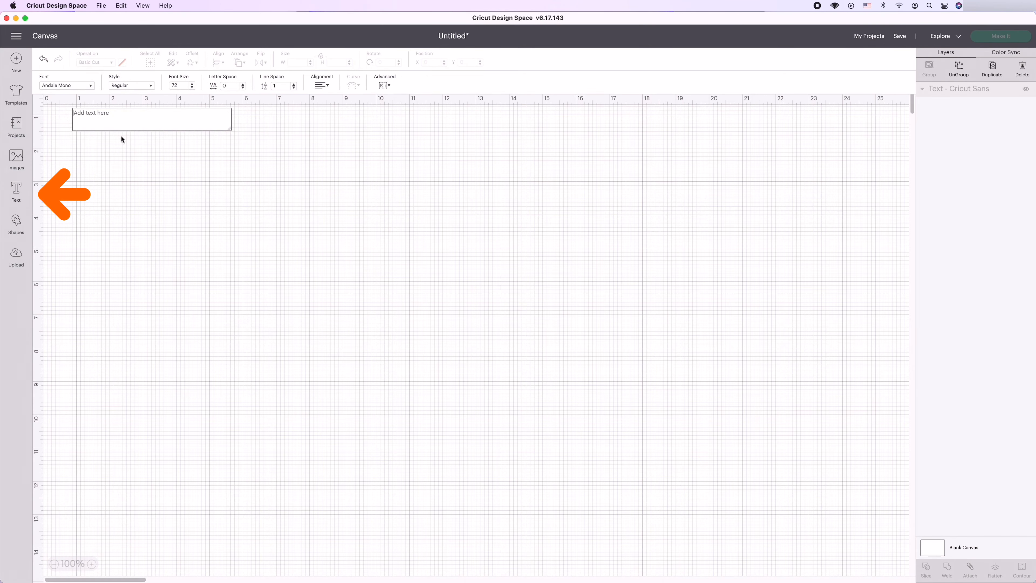
click(81, 87)
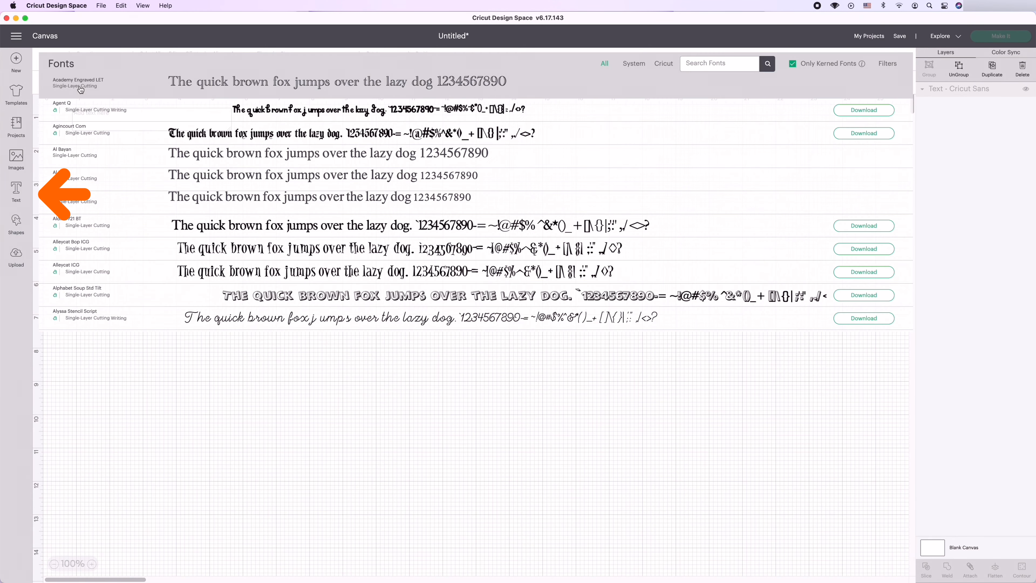
scroll(81, 90, down, 5)
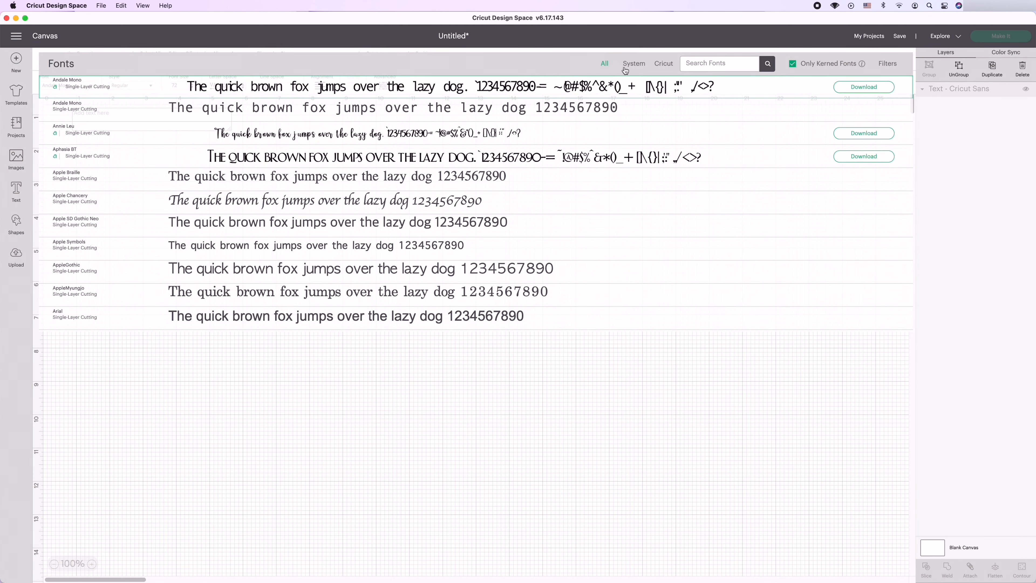
click(639, 67)
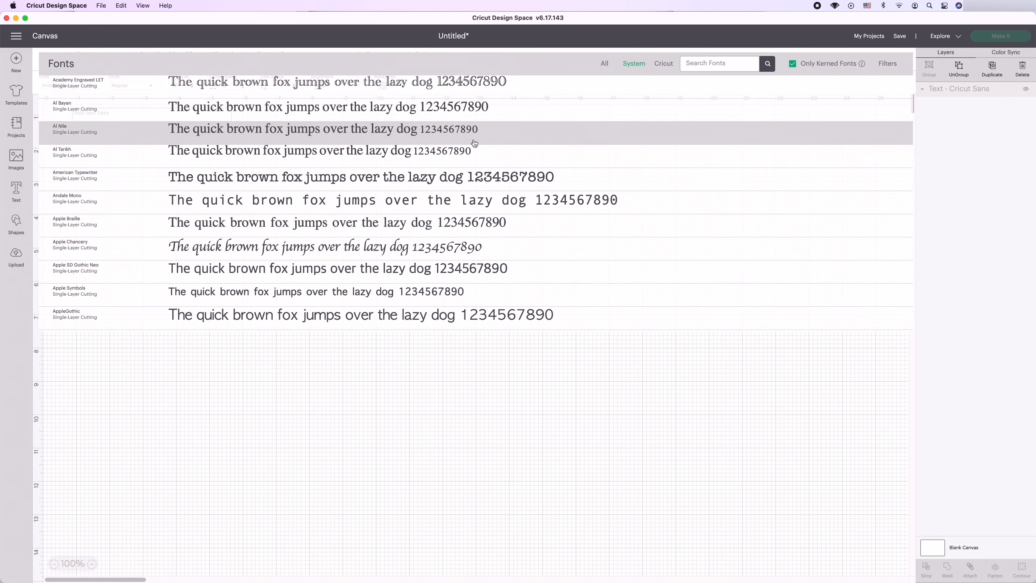
scroll(530, 183, down, 3)
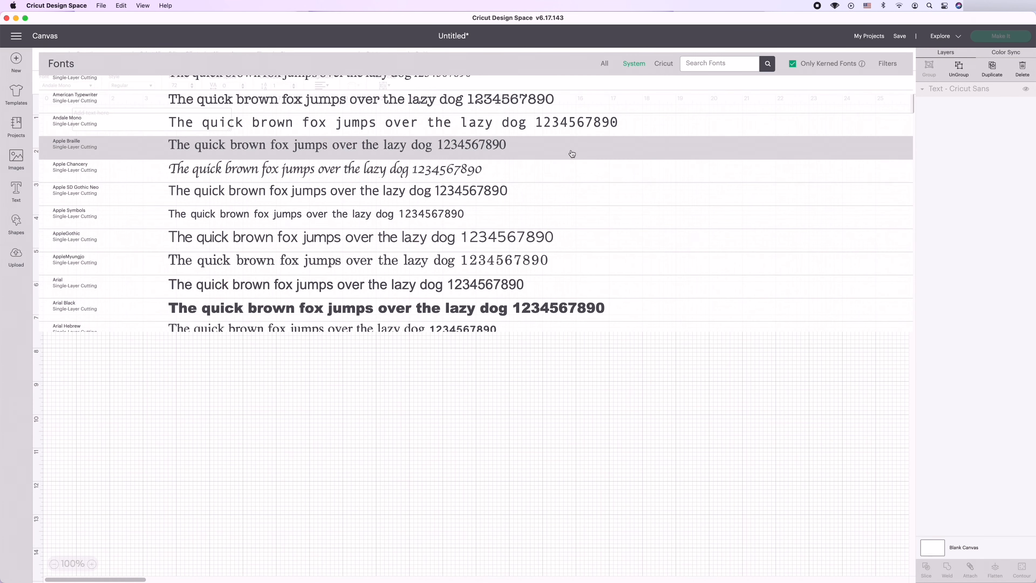
- Restrict the font list to Cricut fonts, look through them and leave the empty text box
click(663, 65)
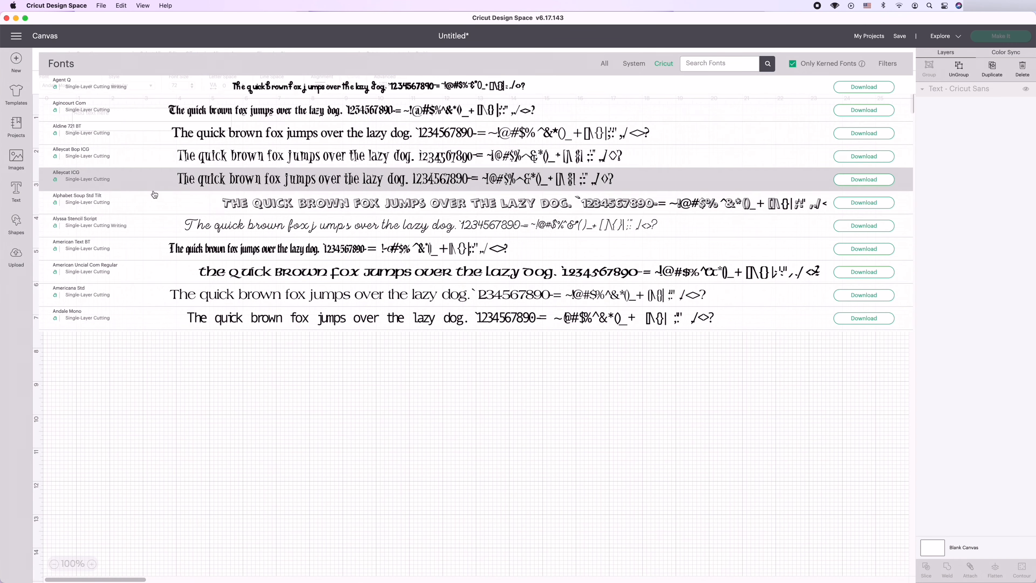
scroll(154, 194, down, 2)
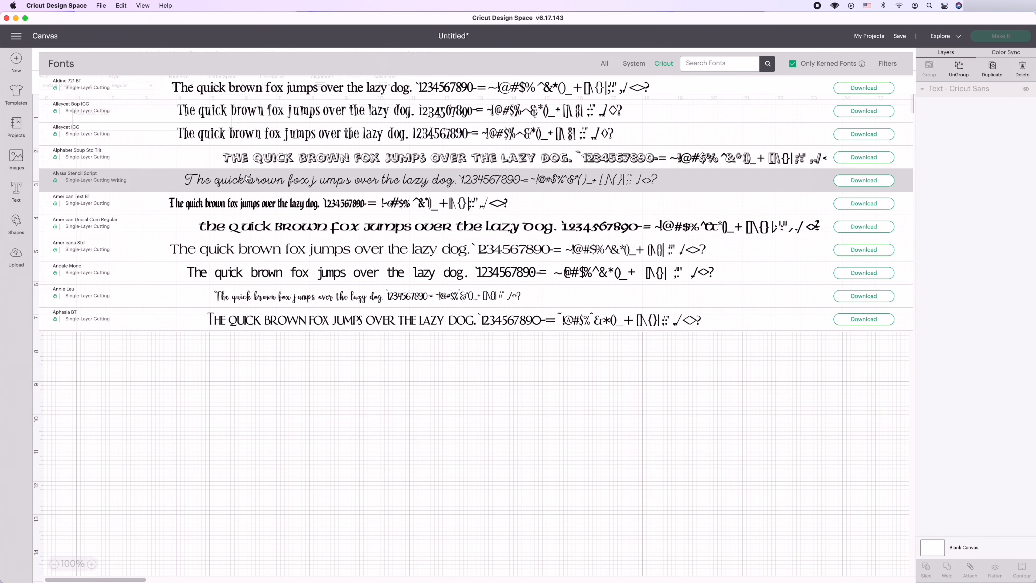
scroll(248, 177, down, 15)
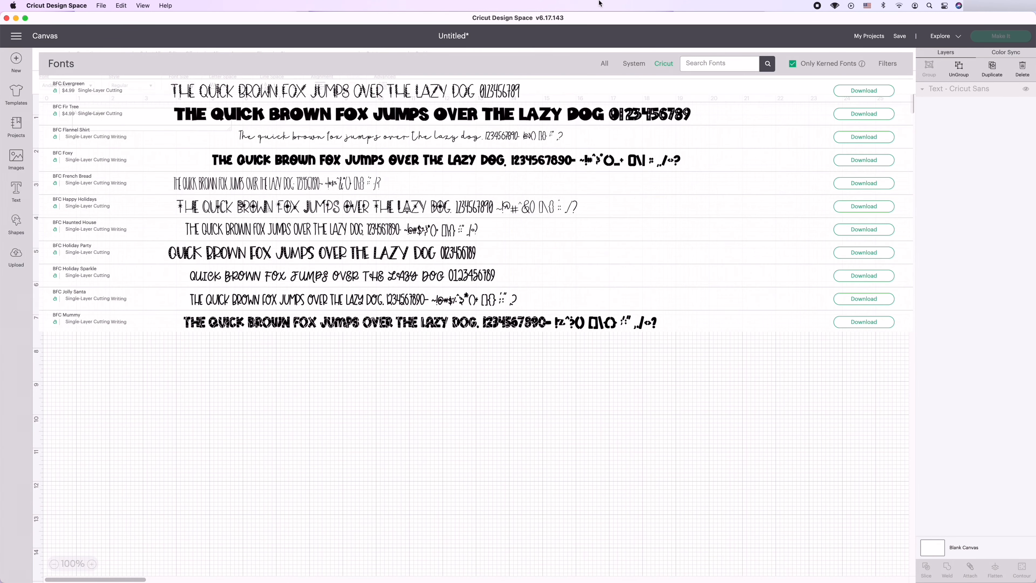
click(394, 380)
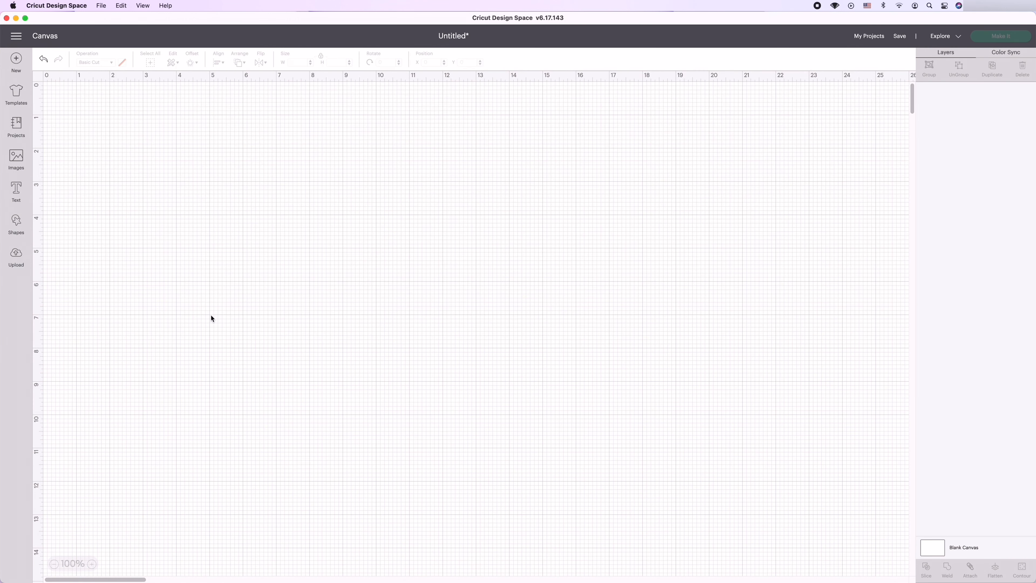
- Look through the free shapes and the shapes included with the subscription
click(14, 222)
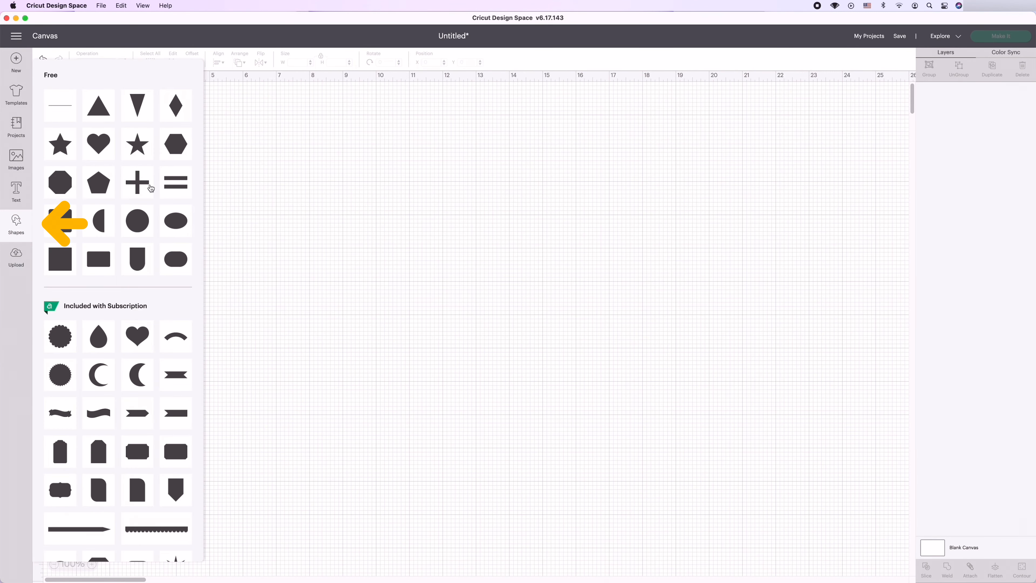
scroll(148, 201, down, 5)
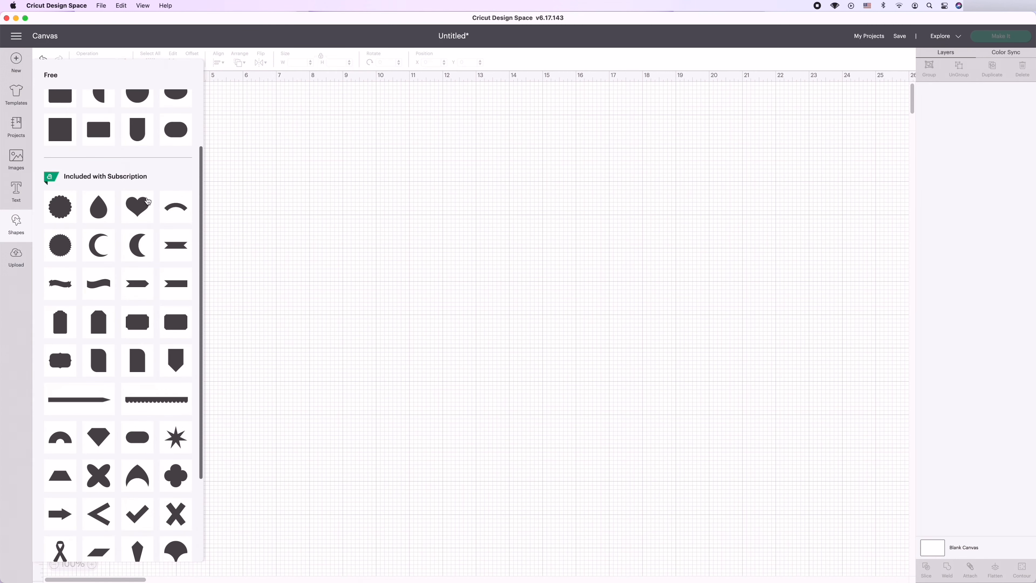
scroll(148, 200, up, 5)
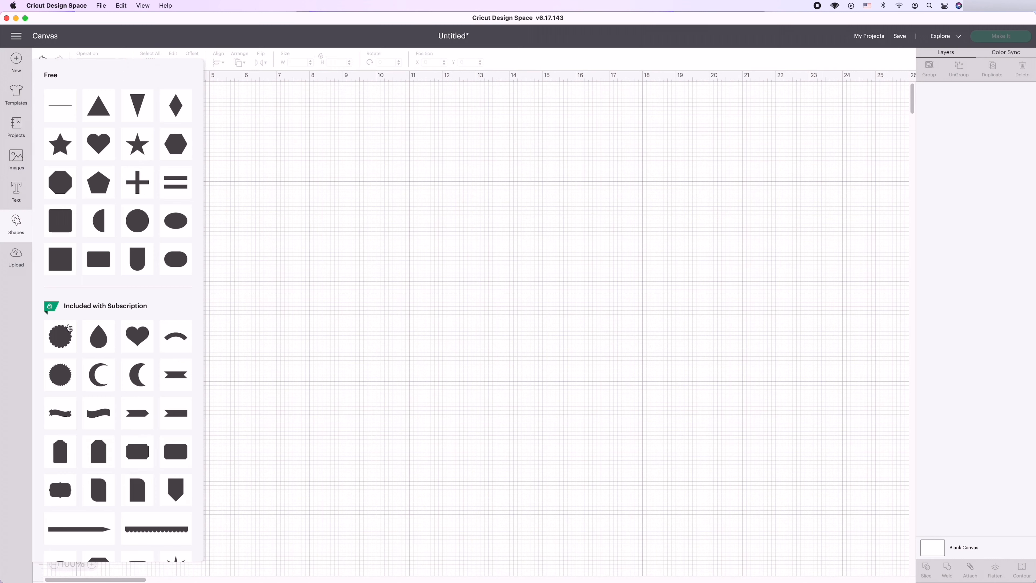
scroll(134, 399, down, 10)
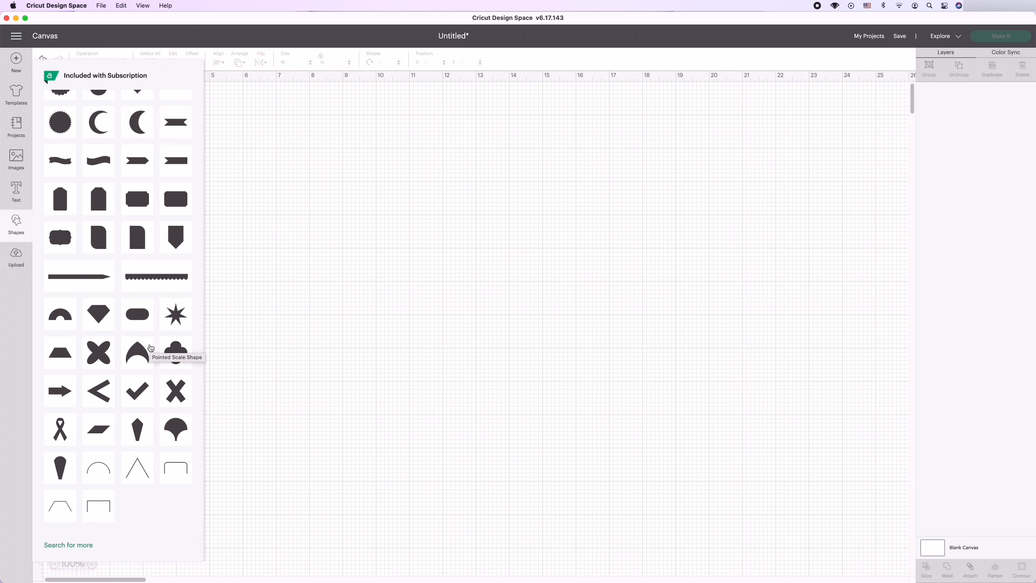
scroll(150, 347, up, 10)
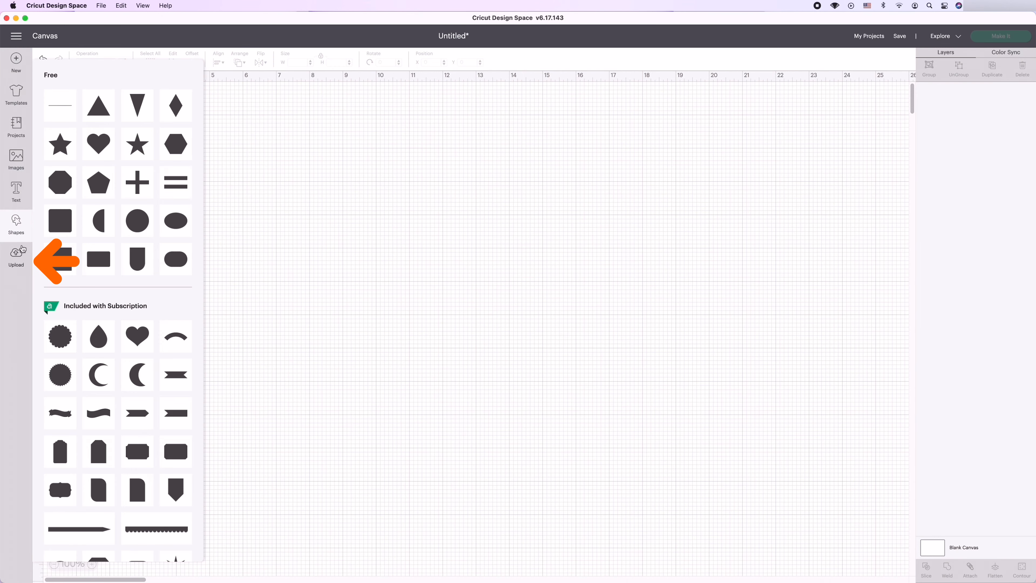
- Start an image upload and choose "Untitled_Artwork 3.png" from the Downloads folder
click(17, 254)
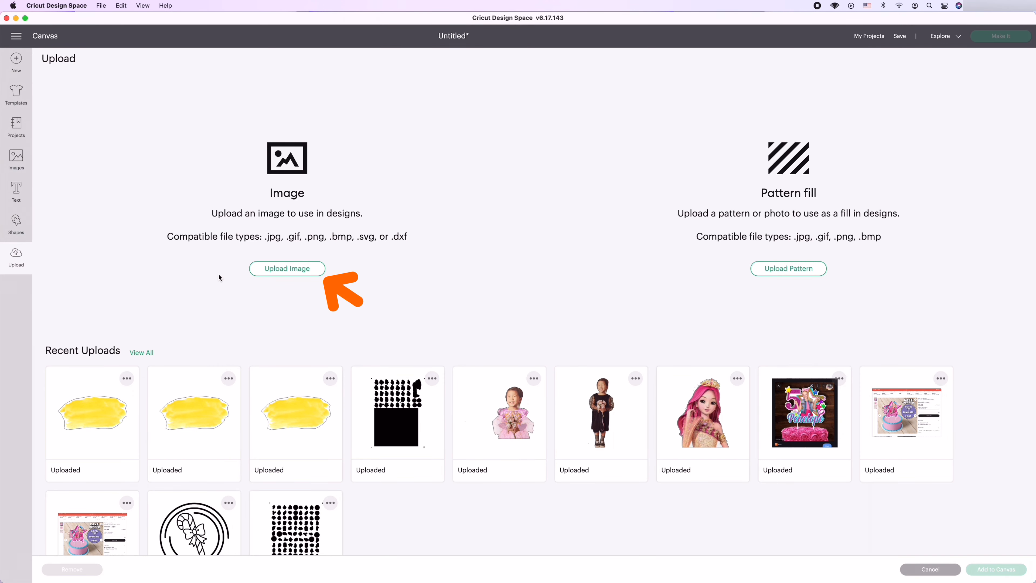
click(286, 271)
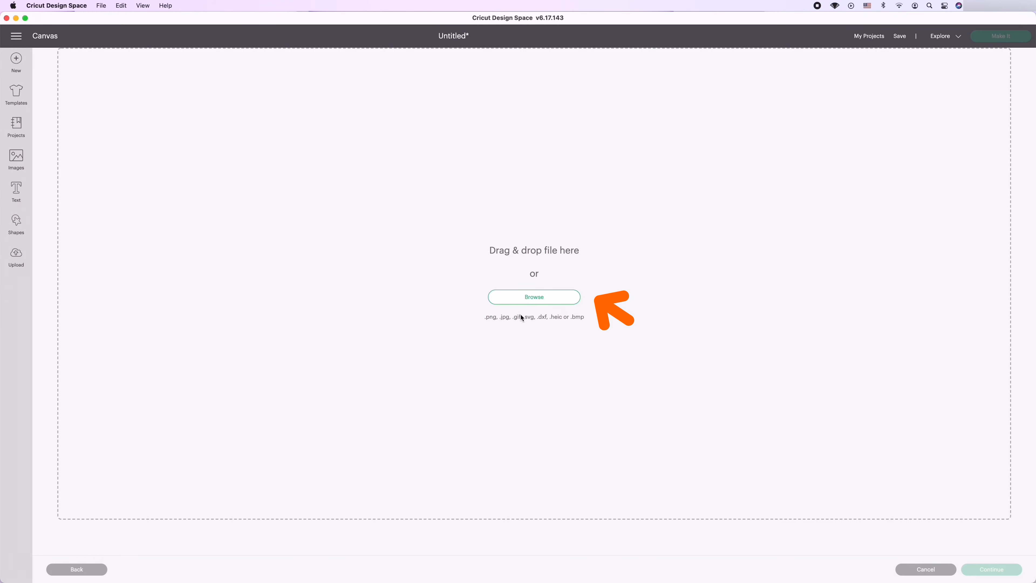
click(534, 297)
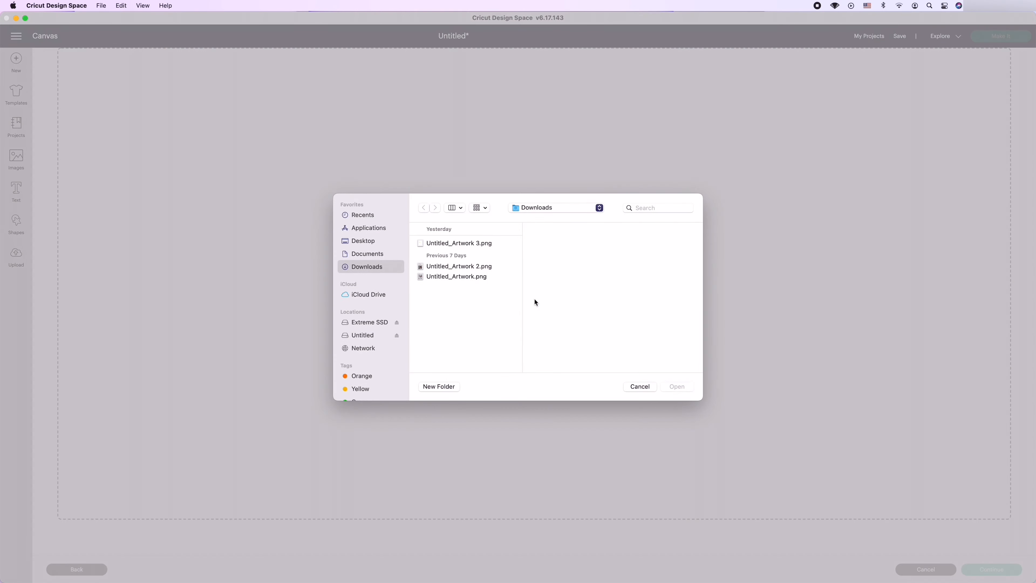
click(466, 246)
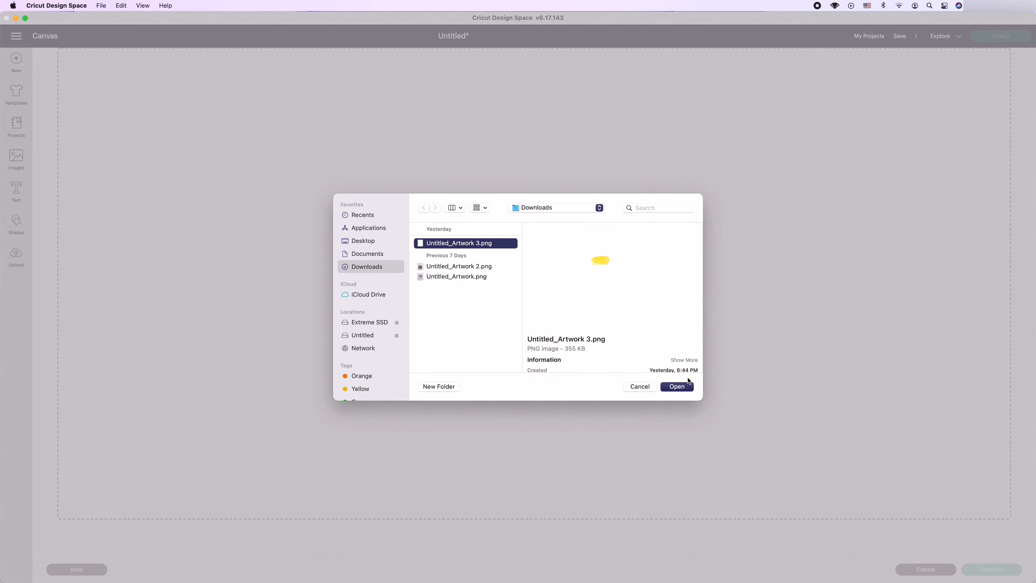
click(677, 386)
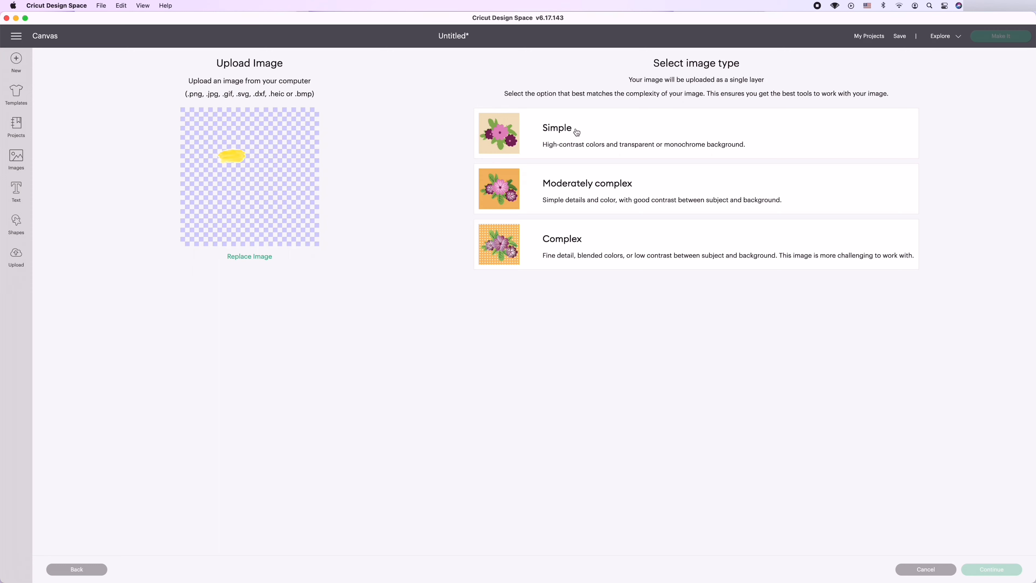
- Set the uploaded image's type to Complex and accept it without removing any background
click(572, 245)
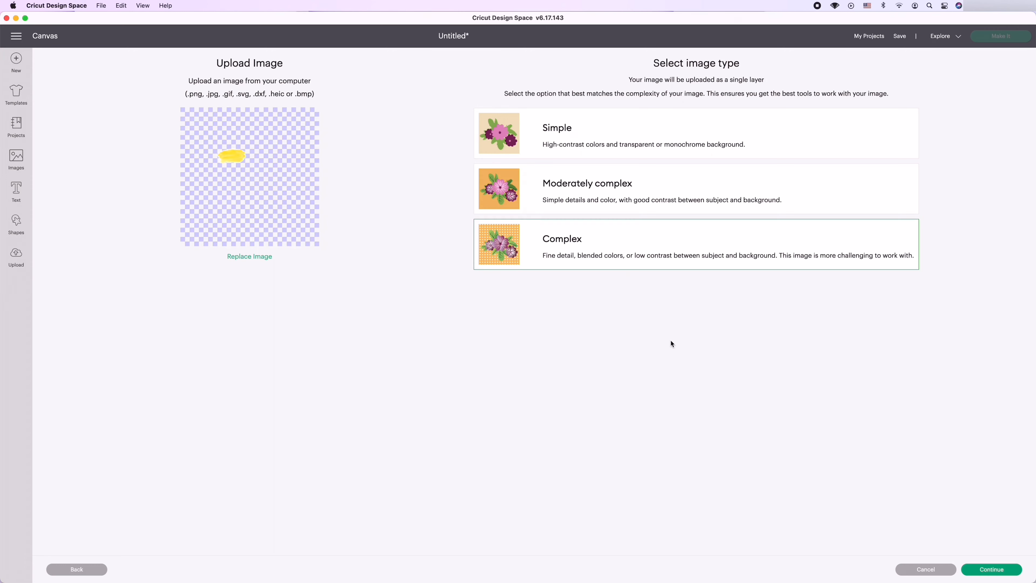
click(995, 566)
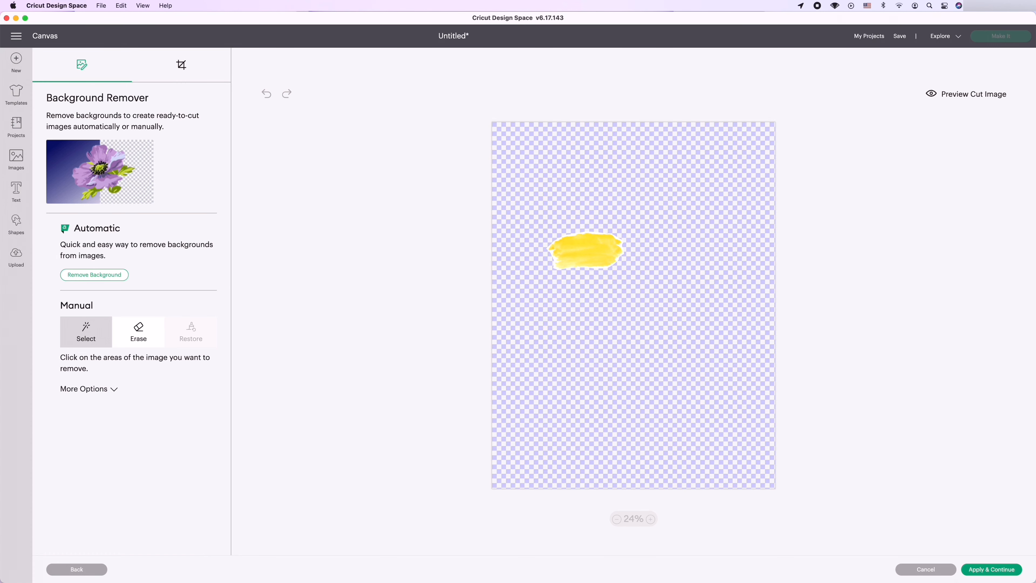
click(982, 572)
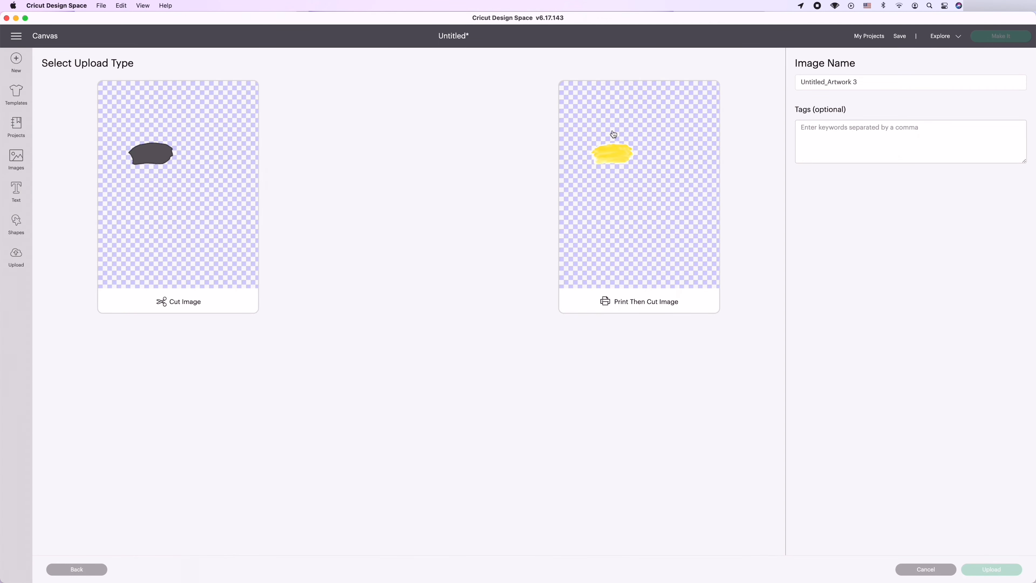
- Upload the artwork as a Print Then Cut image with the image name "yellpw"
click(616, 154)
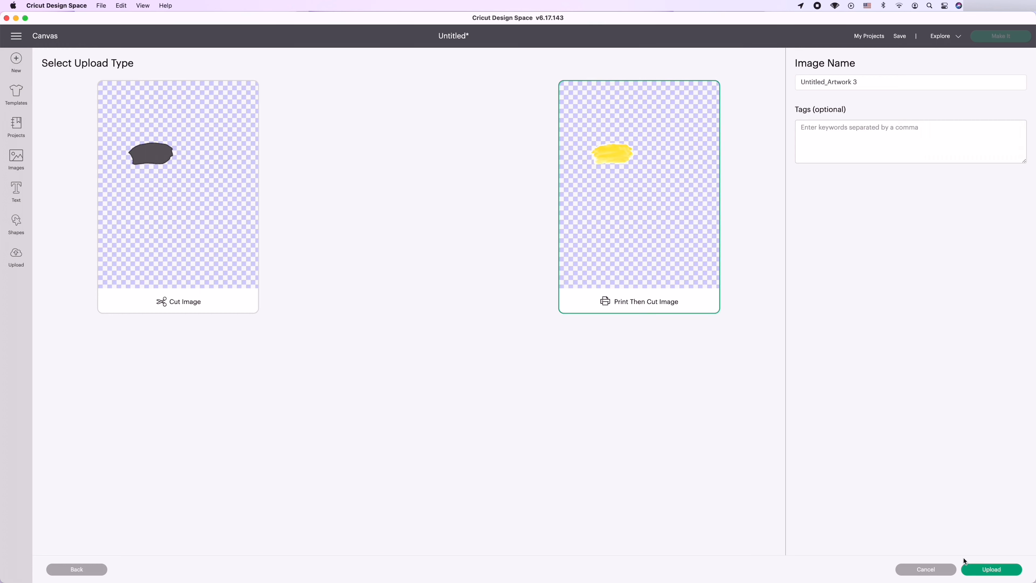
click(803, 83)
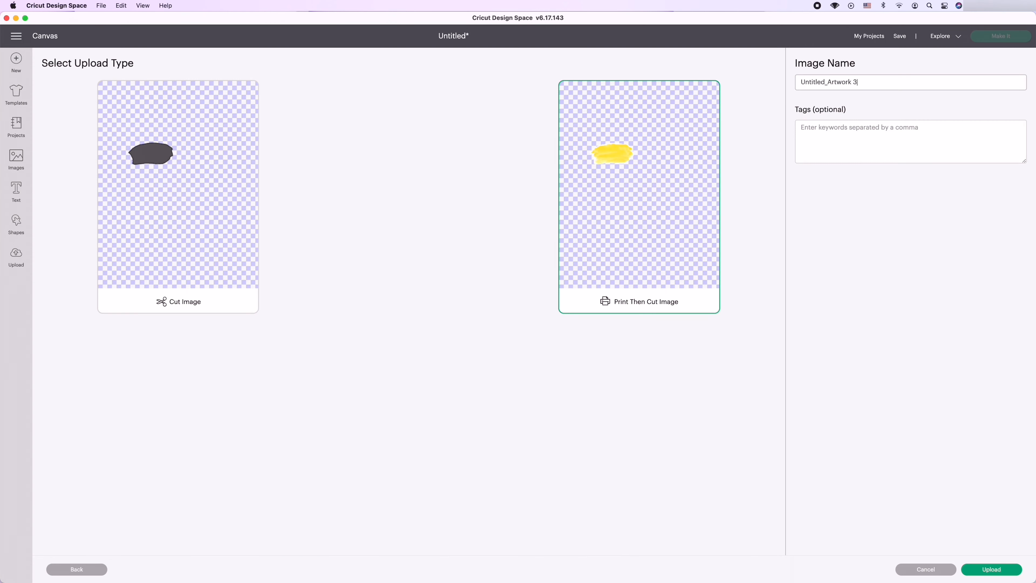
key(BackSpace)
key(BackSpace)
key(BackSpace)
key(BackSpace)
key(BackSpace)
key(BackSpace)
key(BackSpace)
key(BackSpace)
key(BackSpace)
key(BackSpace)
key(BackSpace)
key(BackSpace)
key(BackSpace)
key(BackSpace)
key(BackSpace)
key(BackSpace)
key(BackSpace)
text(yellpw)
click(987, 567)
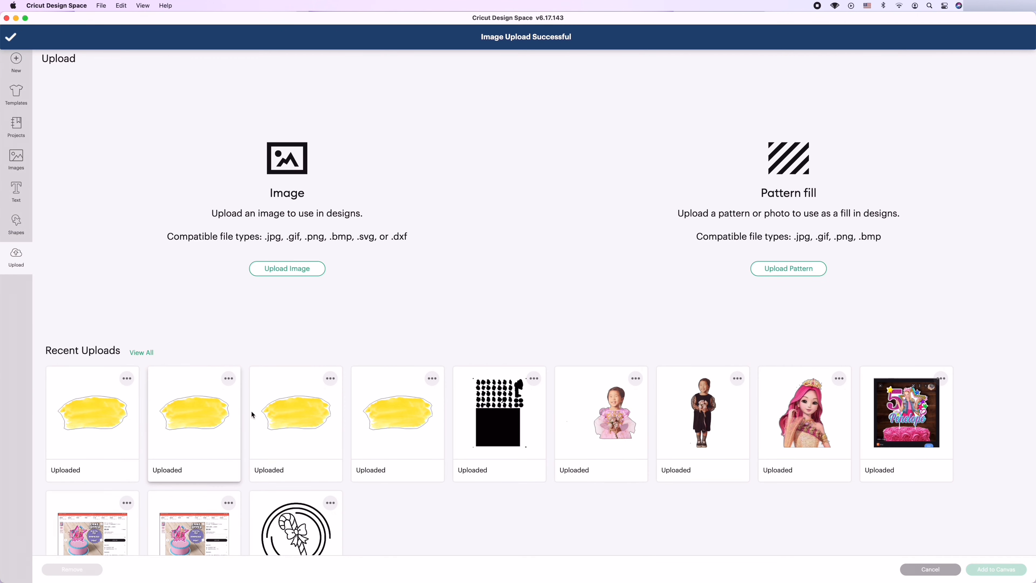
- Delete the three duplicate yellow watercolor images, including "water color lemon", from the recent uploads
click(229, 378)
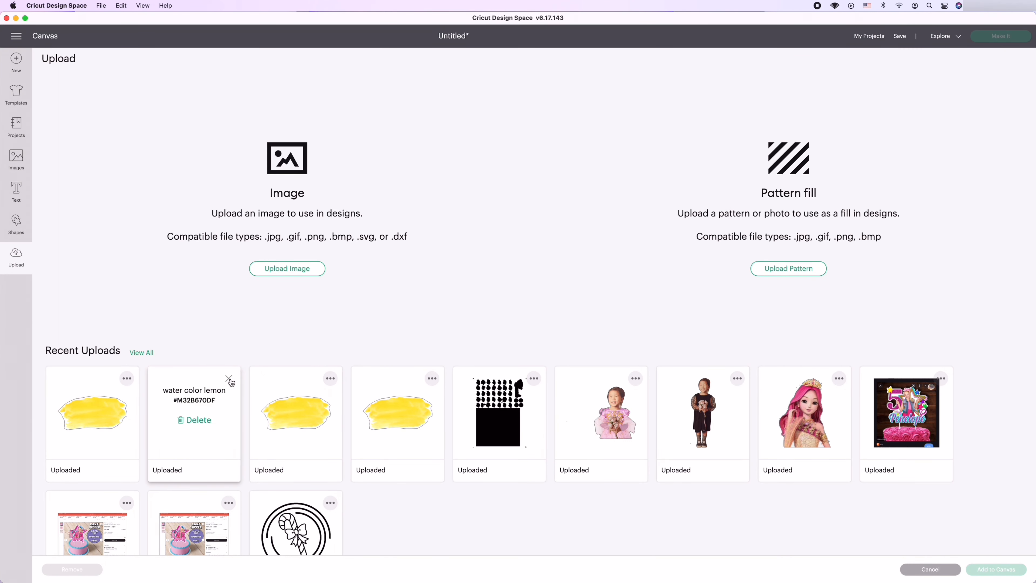
click(203, 422)
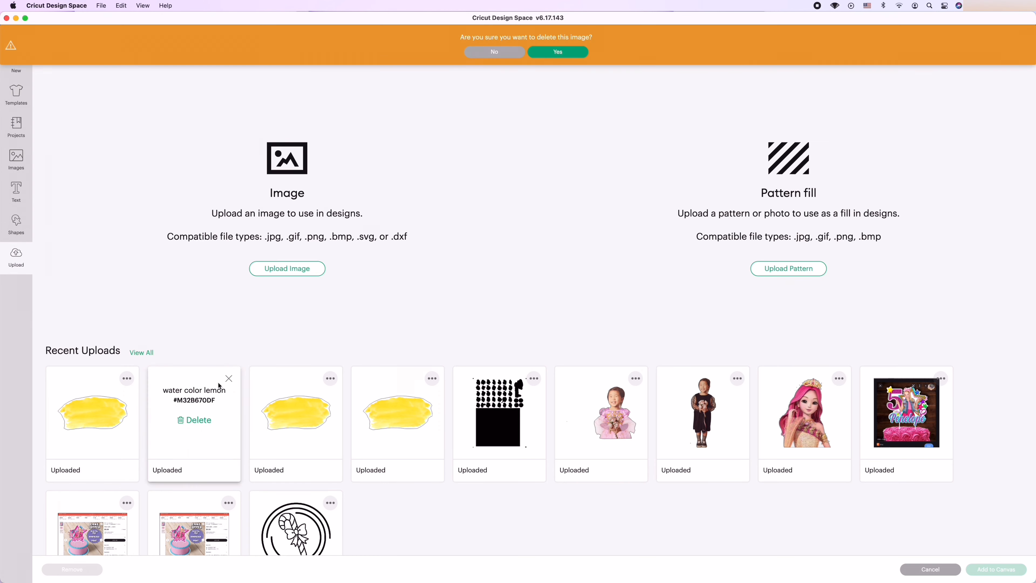
click(555, 51)
click(229, 378)
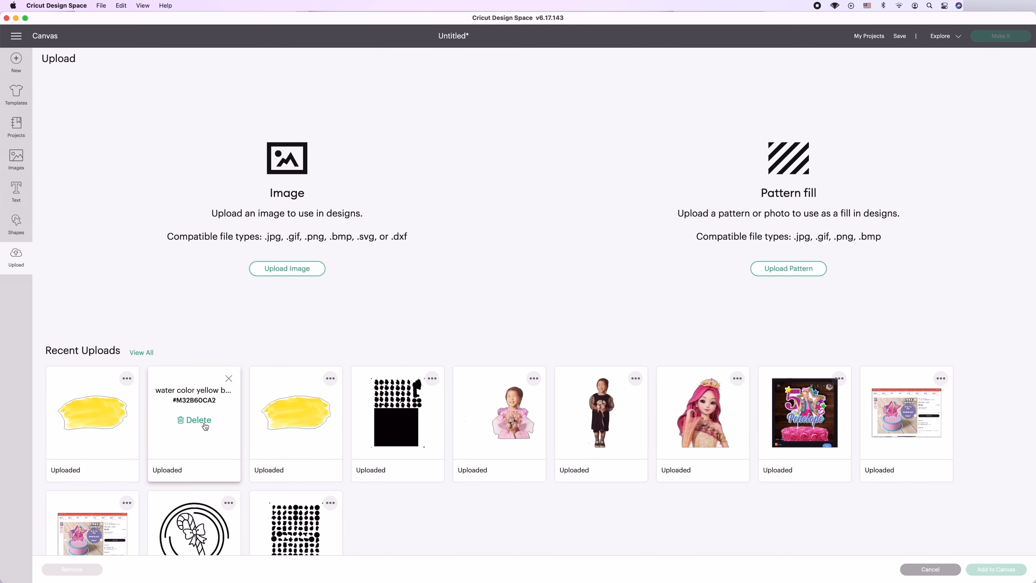
click(205, 426)
click(555, 52)
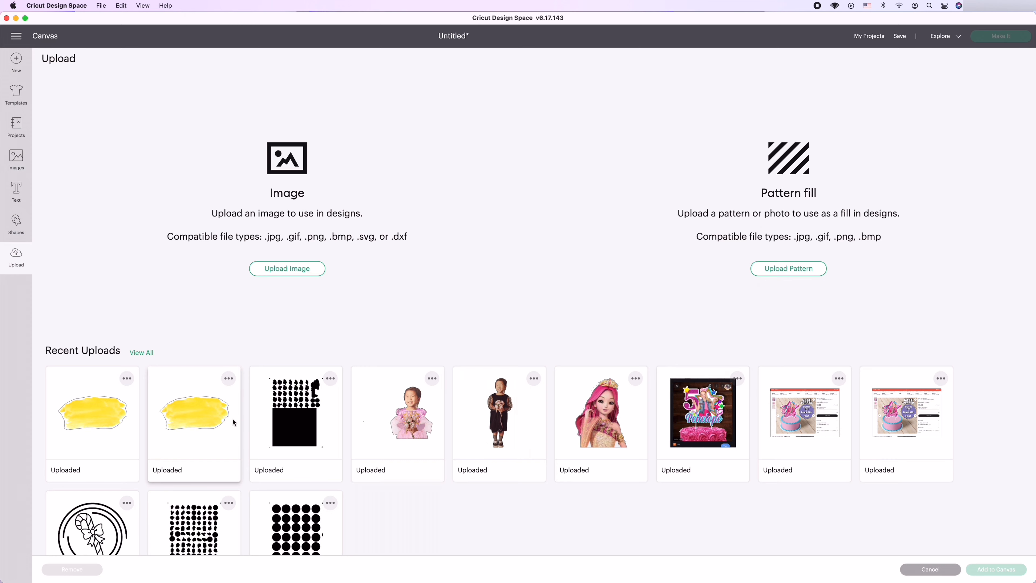
click(228, 378)
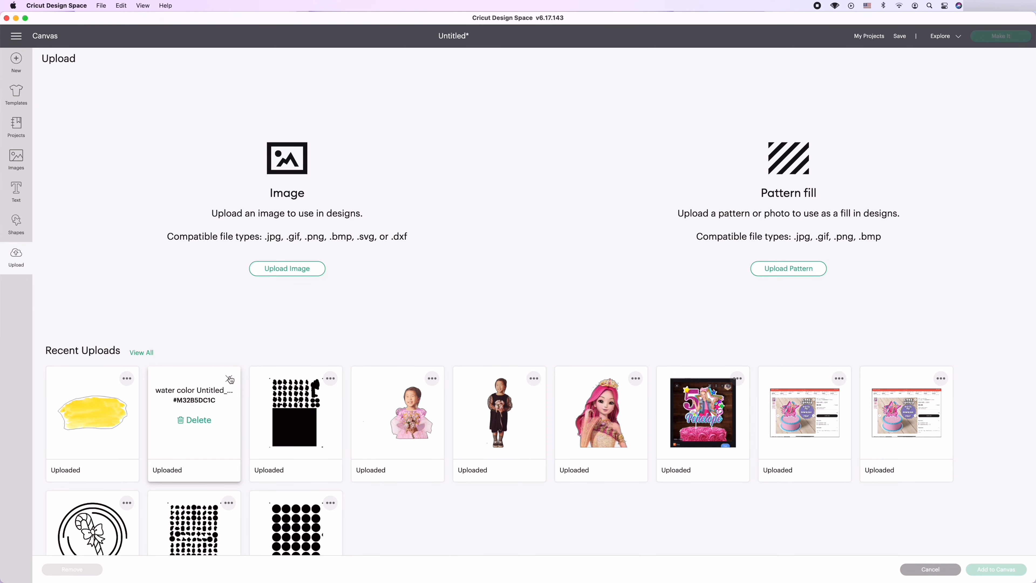
click(203, 421)
click(551, 55)
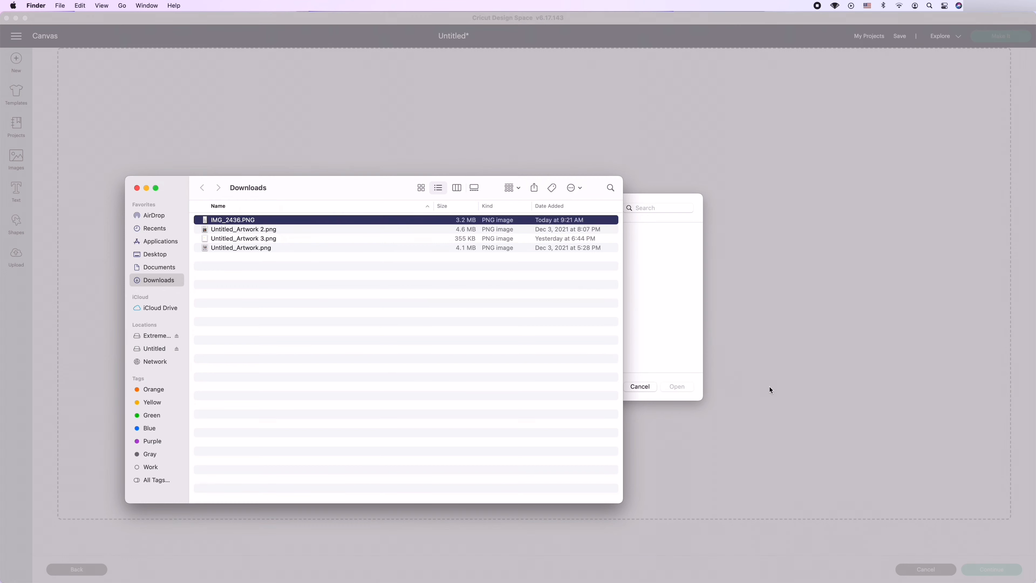
click(769, 390)
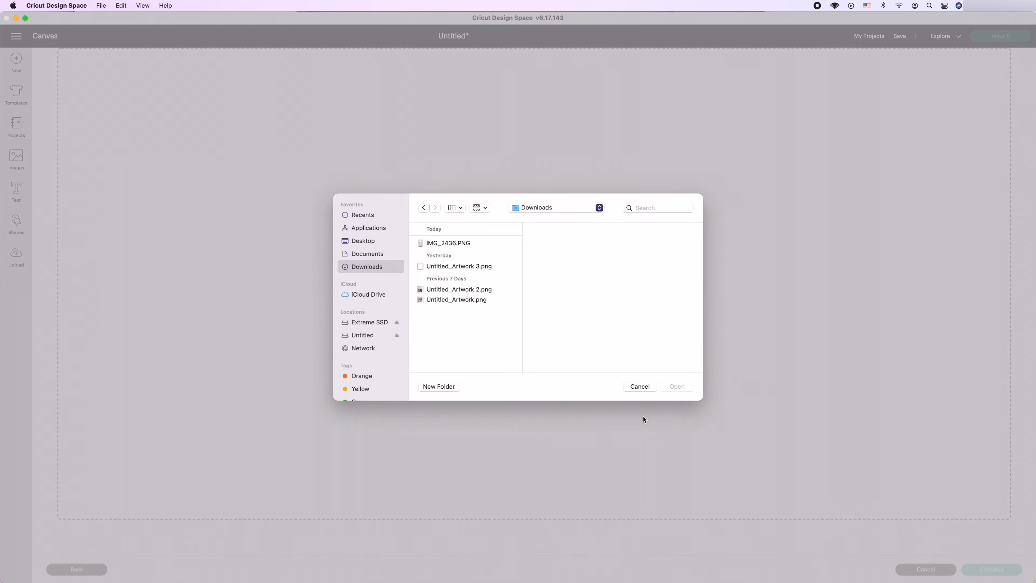
click(647, 386)
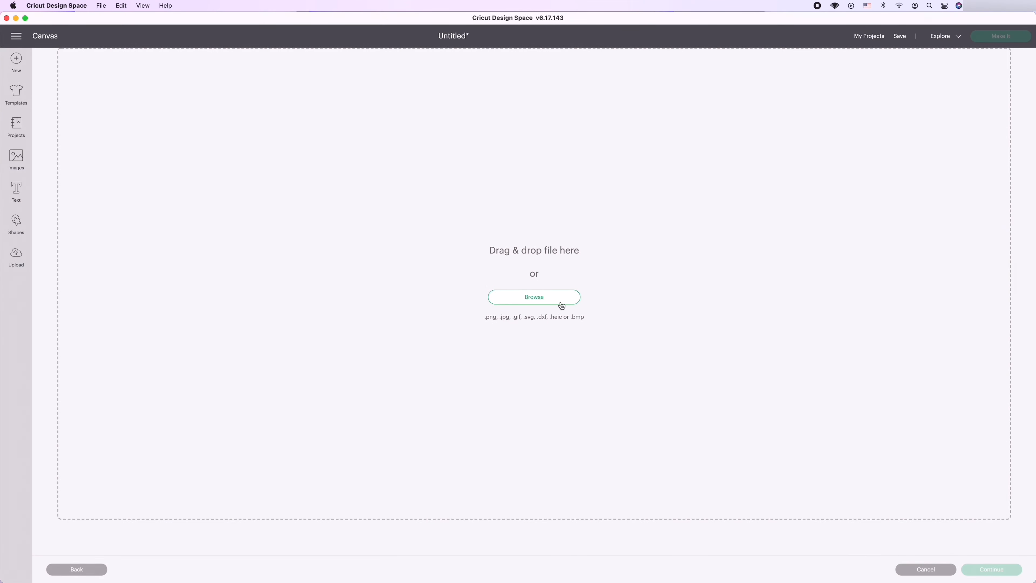
click(16, 256)
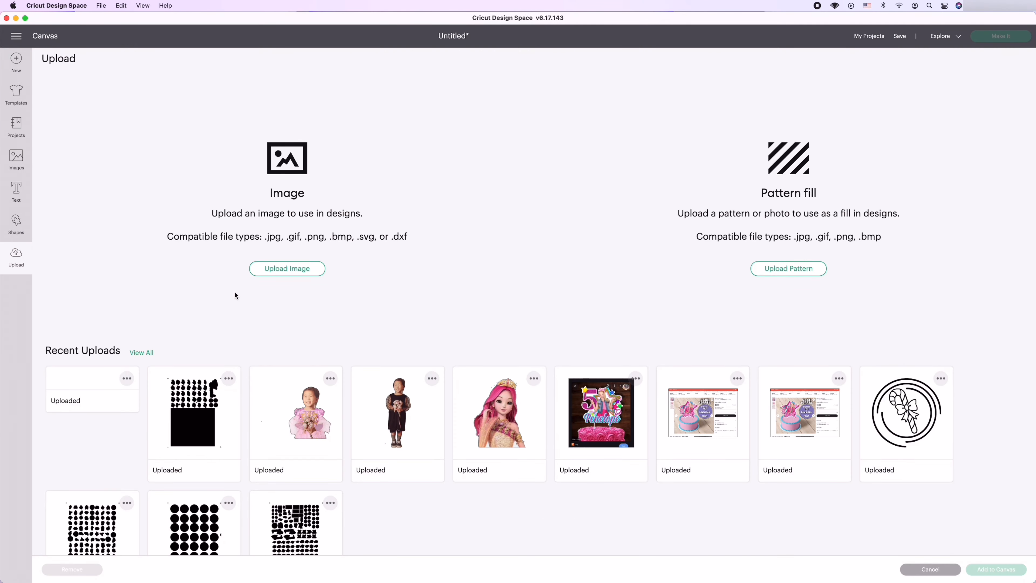
- Start an image upload with "IMG_2436.PNG" from the Downloads folder and set its image type to Complex
click(296, 268)
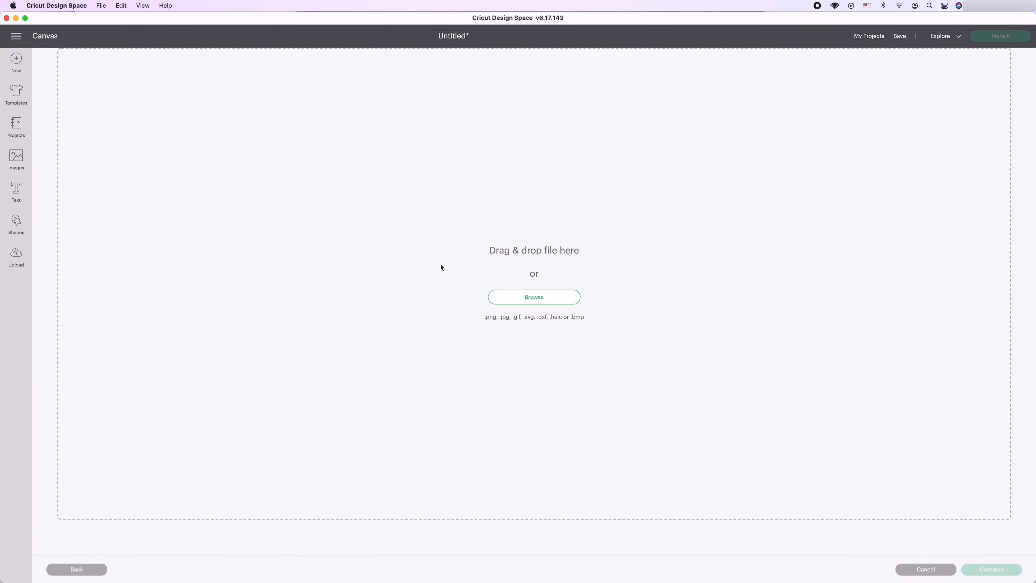
click(538, 301)
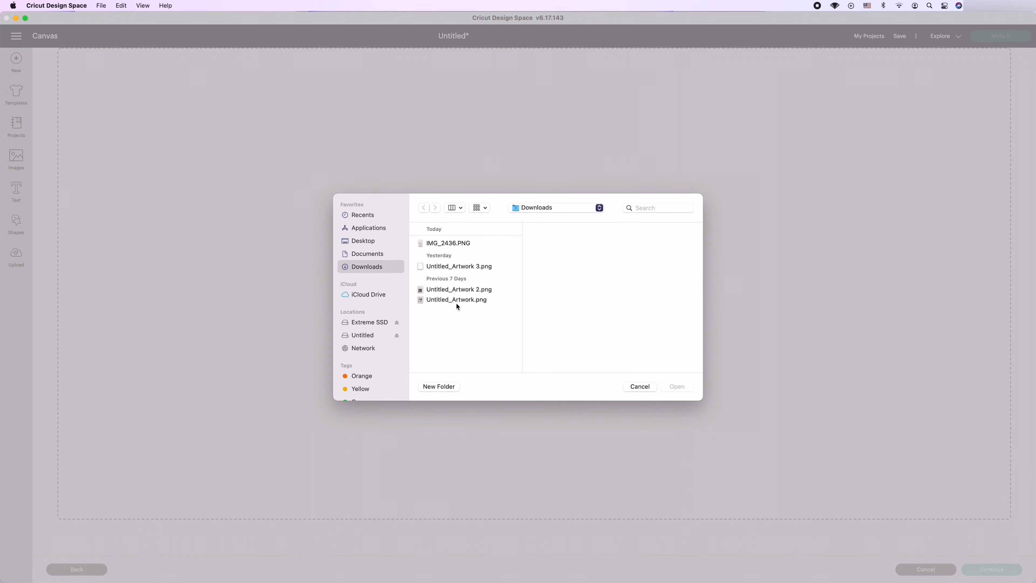
click(457, 299)
click(456, 290)
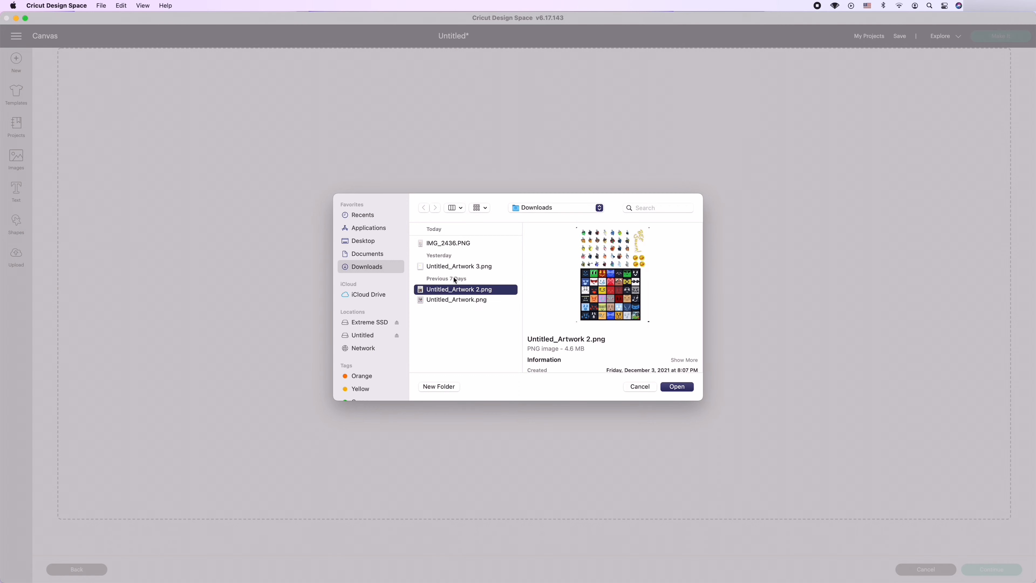
click(446, 244)
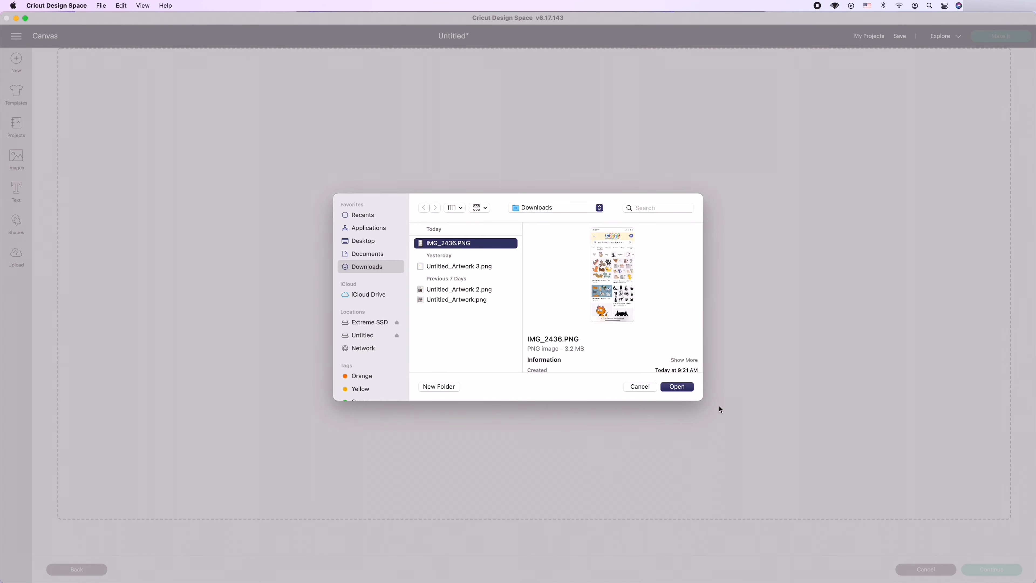
click(680, 387)
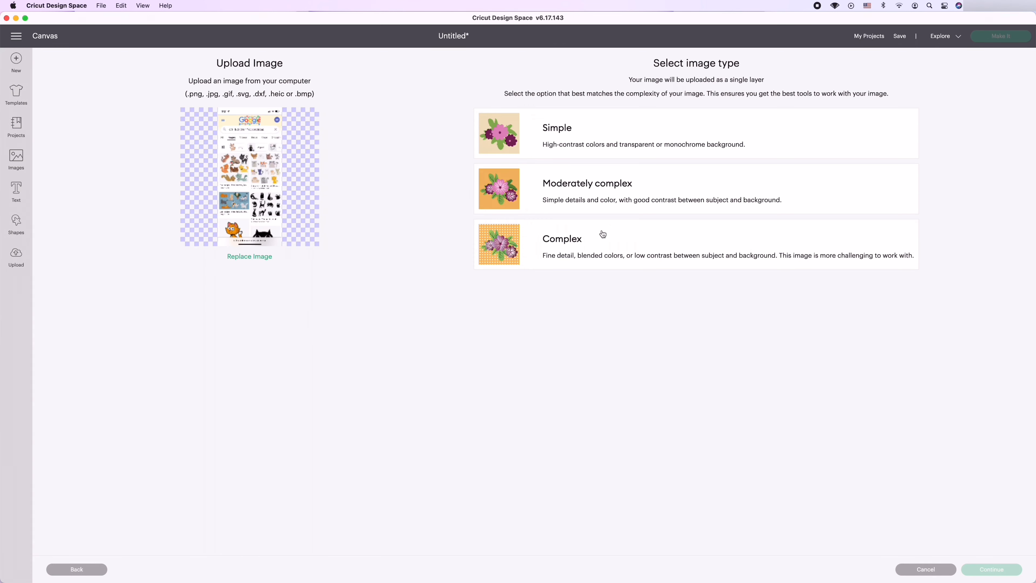
click(566, 247)
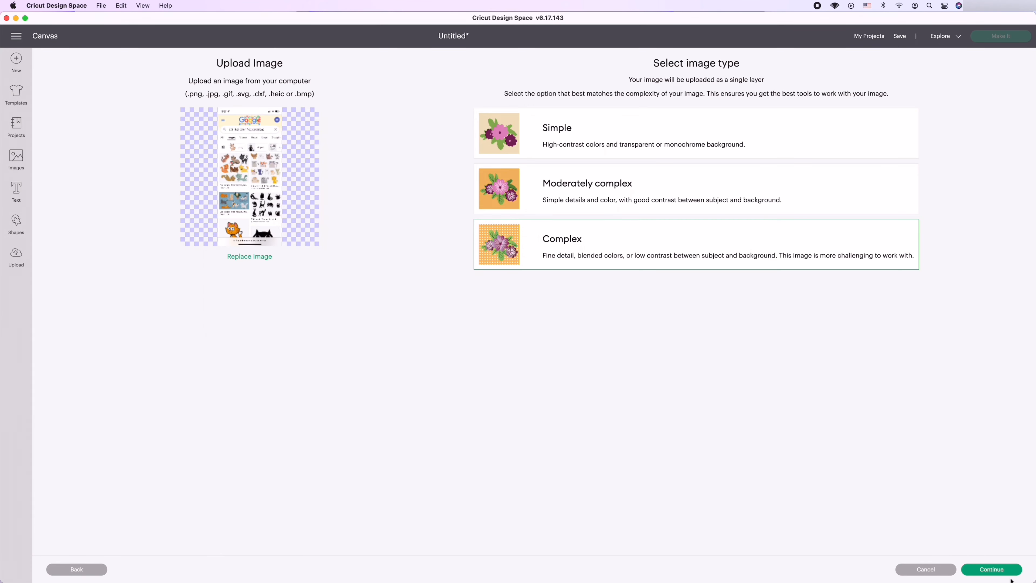
click(995, 574)
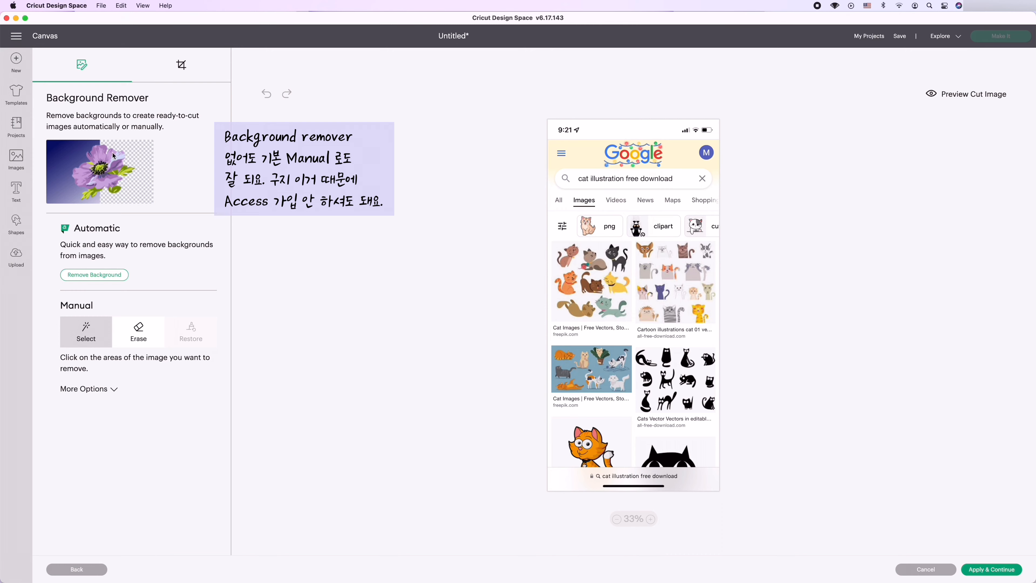
- Try automatic background removal and the Restore brush on the uploaded screenshot, and undo both edits
click(106, 279)
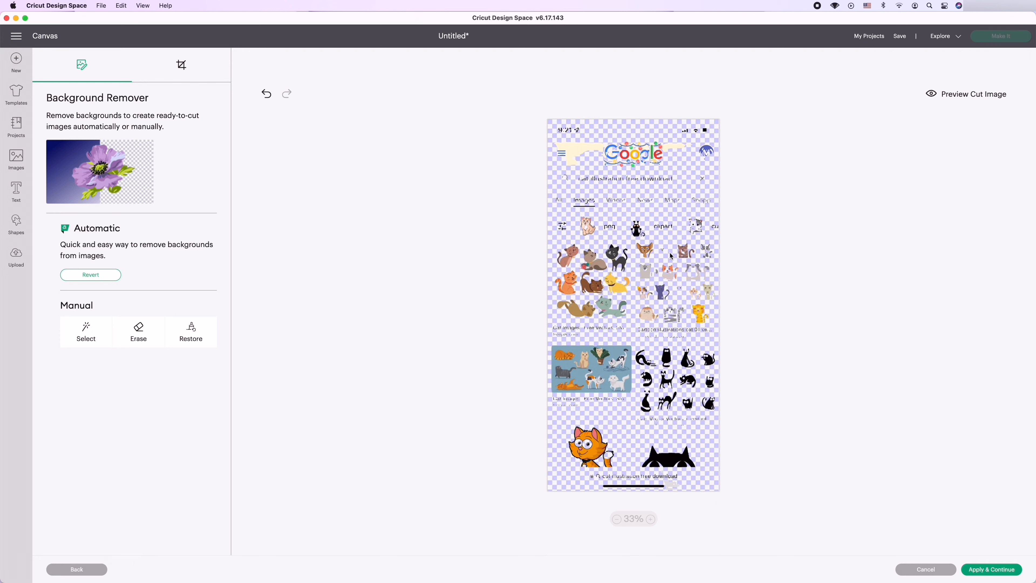
click(197, 339)
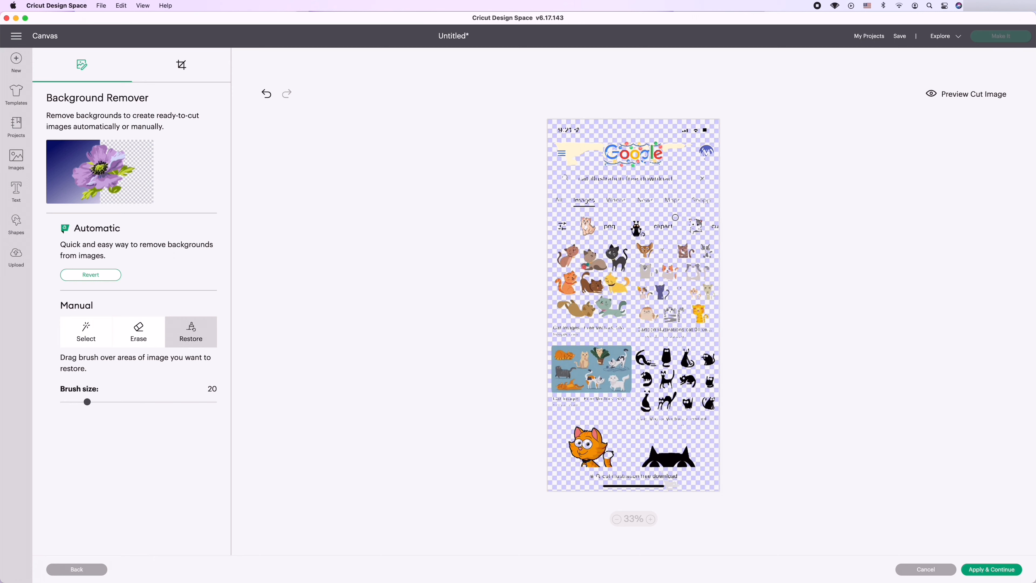
mouse_move(668, 255)
mouse_down()
mouse_move(663, 273)
mouse_move(646, 268)
mouse_move(670, 240)
mouse_move(586, 278)
mouse_move(637, 305)
mouse_move(706, 286)
mouse_move(701, 265)
mouse_move(631, 199)
mouse_move(598, 204)
mouse_up()
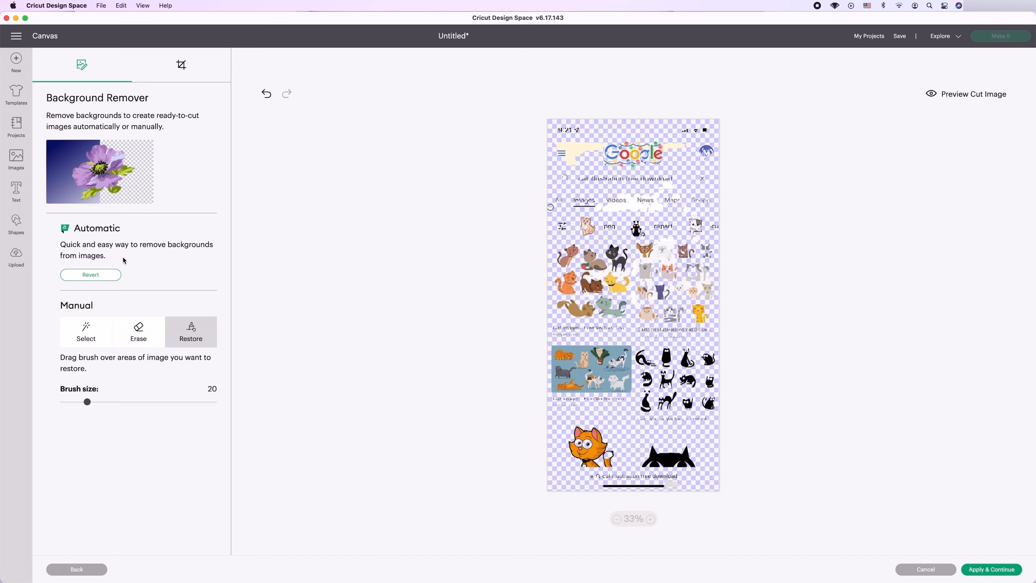
click(266, 96)
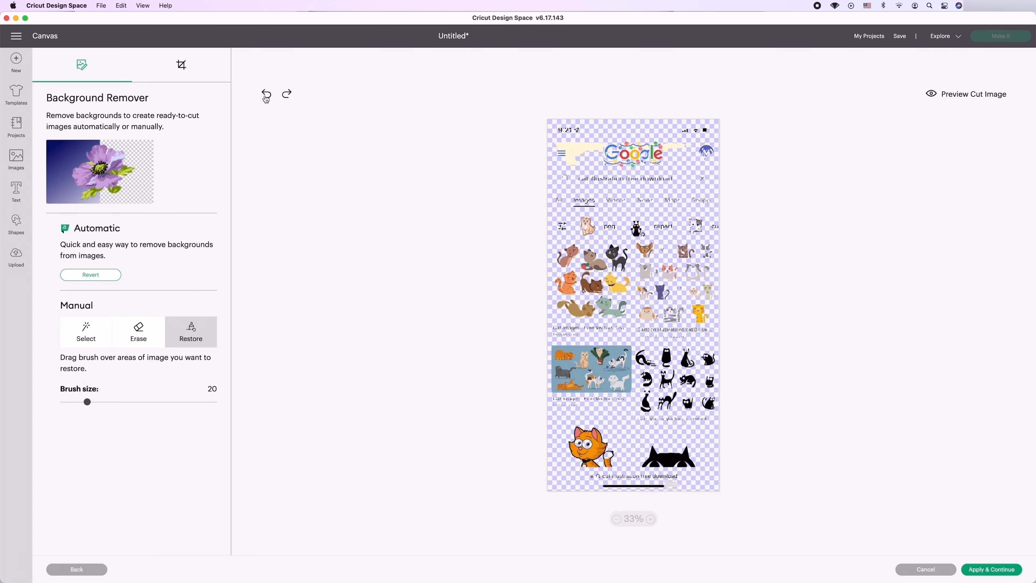
click(266, 95)
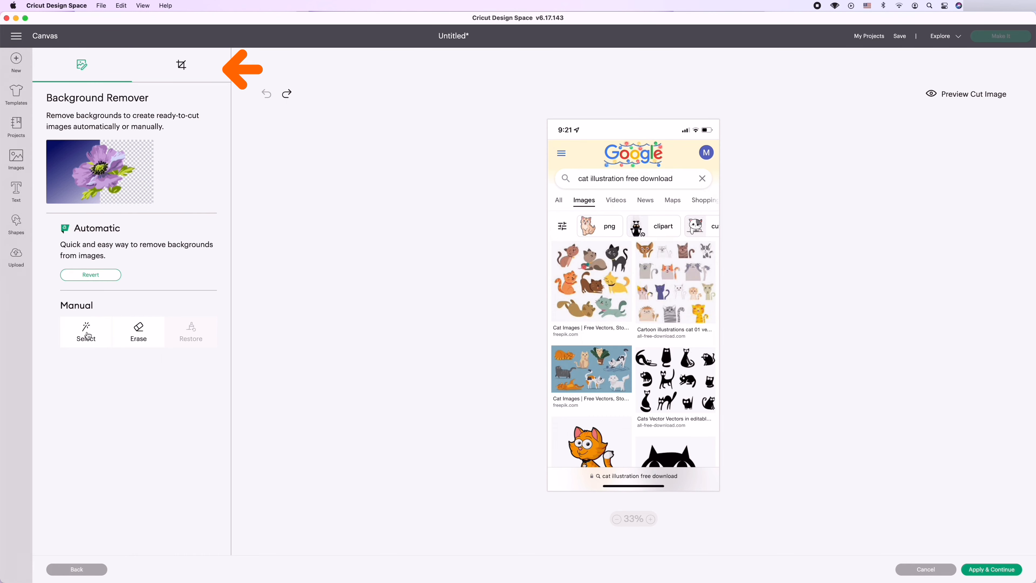
- Crop the screenshot to the first group of eight cats and remove the white background around them
click(92, 338)
click(182, 65)
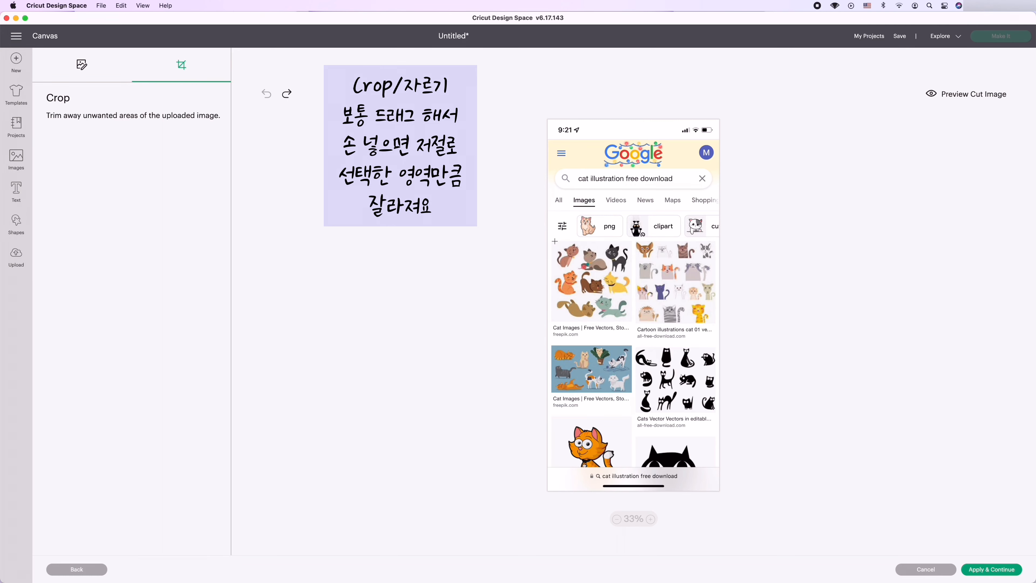
drag(557, 242, 633, 322)
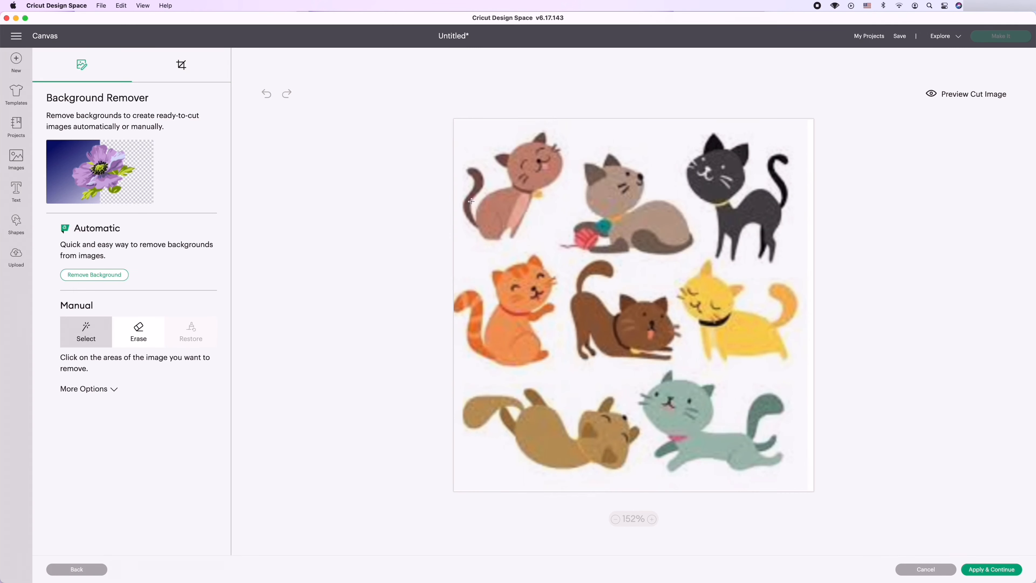
click(479, 125)
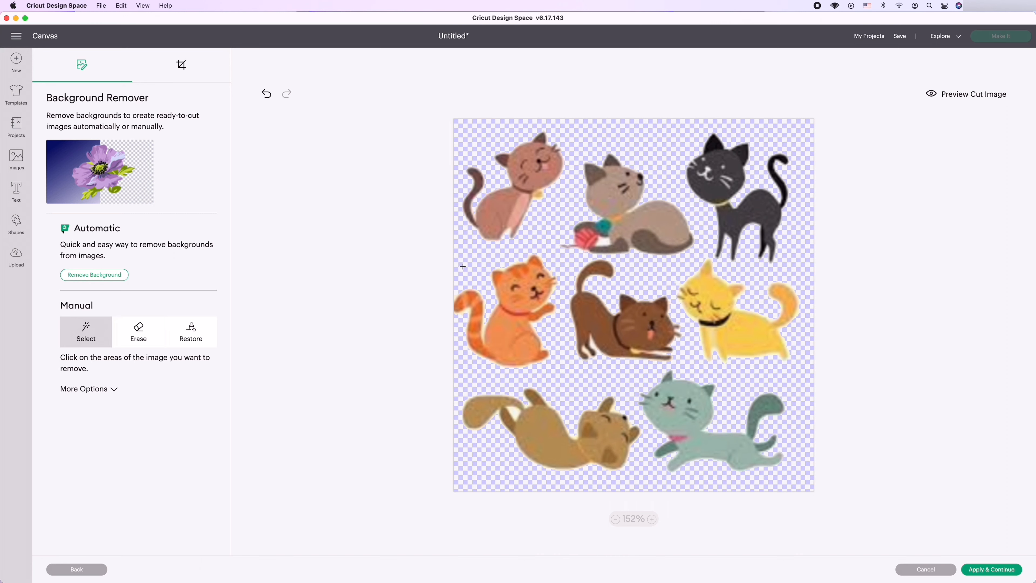
- Erase part of the seated brown cat's body and paint it back with the Restore brush
click(134, 332)
mouse_move(495, 230)
mouse_down()
mouse_move(517, 230)
mouse_move(446, 231)
mouse_move(487, 221)
mouse_move(447, 213)
mouse_move(519, 197)
mouse_move(459, 216)
mouse_up()
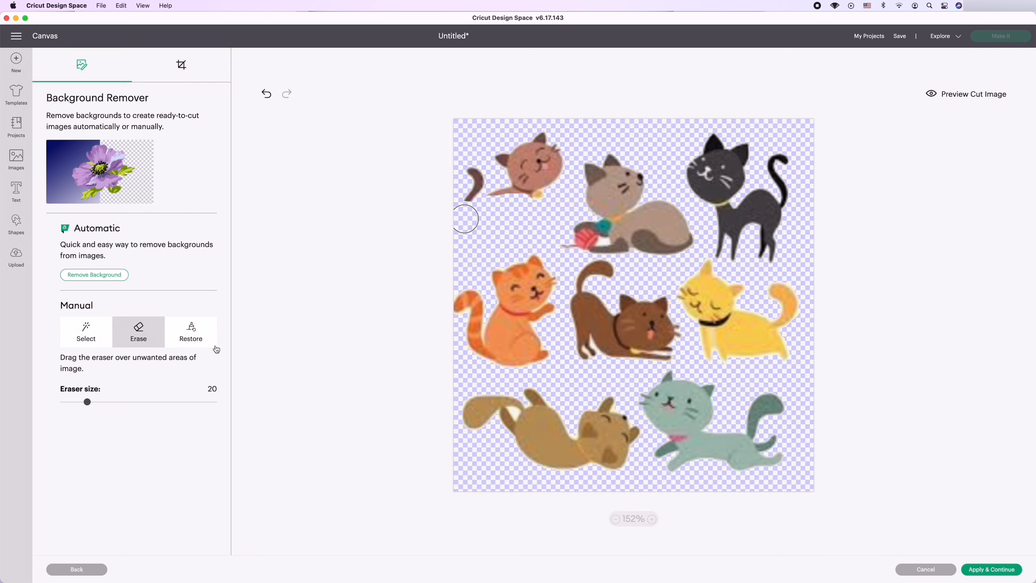
click(194, 335)
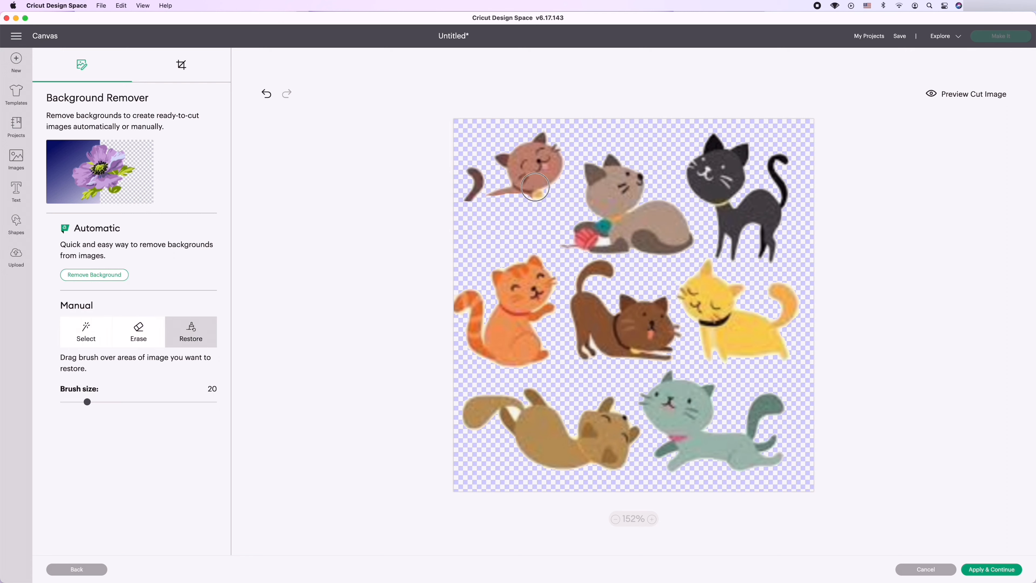
mouse_move(476, 213)
mouse_down()
mouse_move(527, 202)
mouse_move(469, 219)
mouse_move(522, 213)
mouse_move(477, 257)
mouse_move(501, 257)
mouse_move(466, 276)
mouse_move(494, 231)
mouse_move(473, 233)
mouse_move(503, 224)
mouse_up()
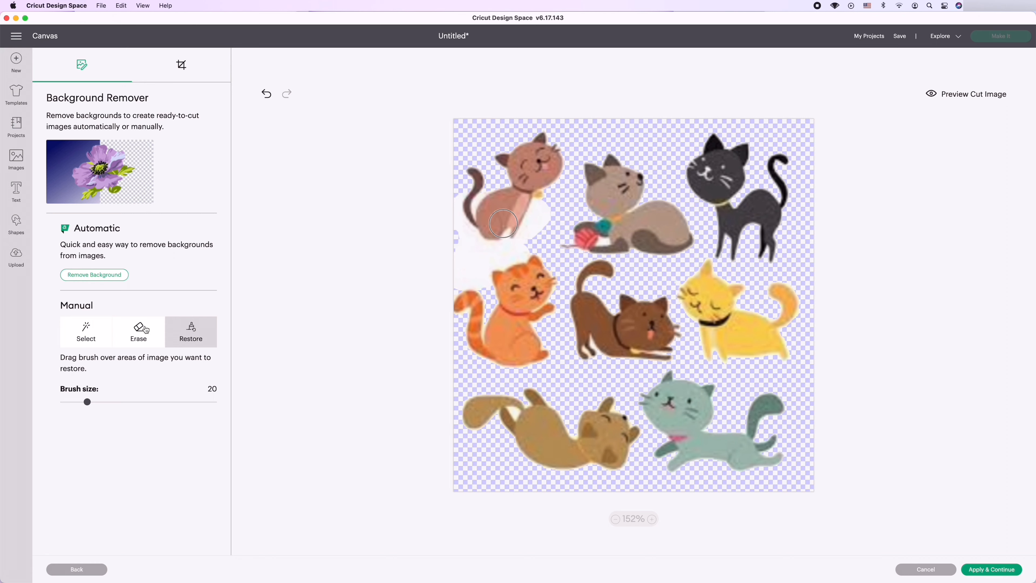
- Remove the leftover white background around the seated brown cat with Select and apply the image edits
click(92, 329)
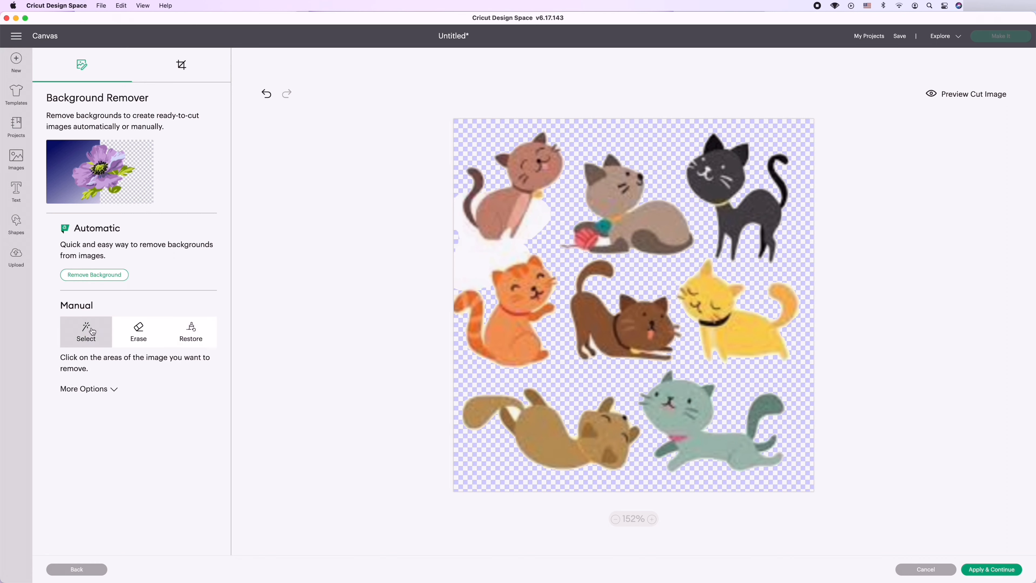
click(472, 261)
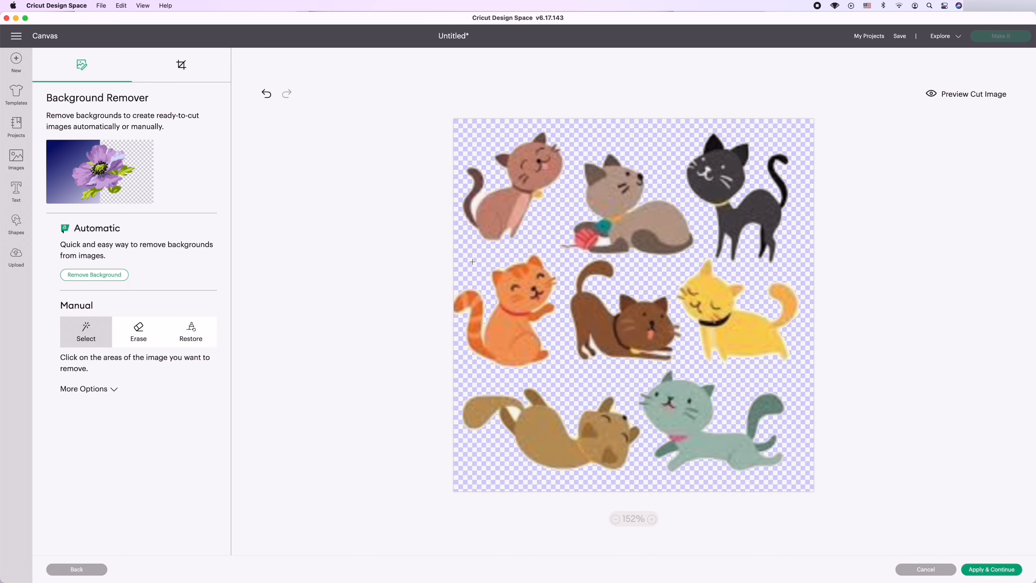
click(473, 202)
click(991, 570)
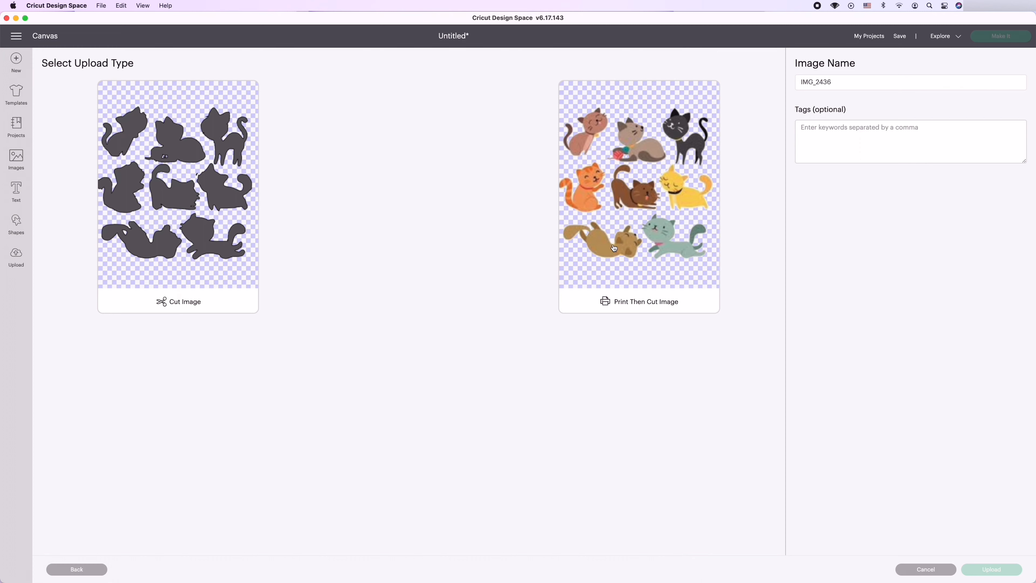
- Upload the cats as a Print Then Cut image named "cat free image" and add it to the canvas
click(623, 236)
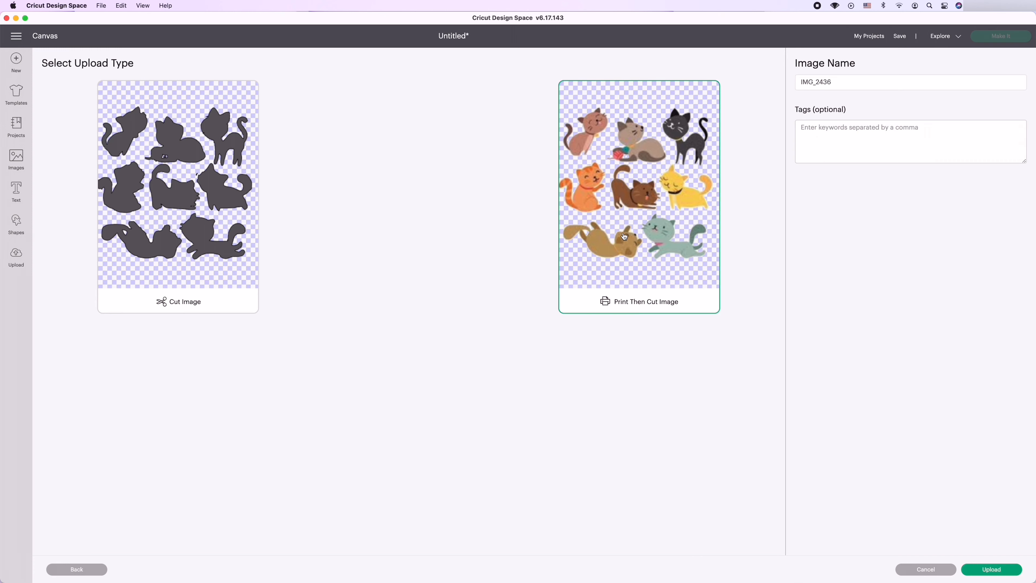
click(838, 83)
key(super+a)
text(cat)
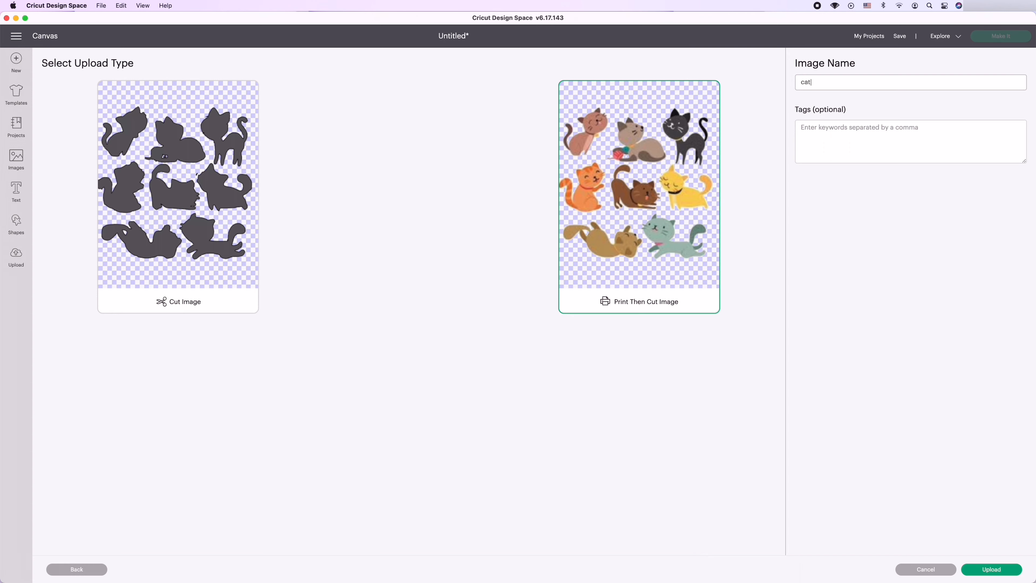
text( free ug)
key(BackSpace)
key(BackSpace)
click(1003, 571)
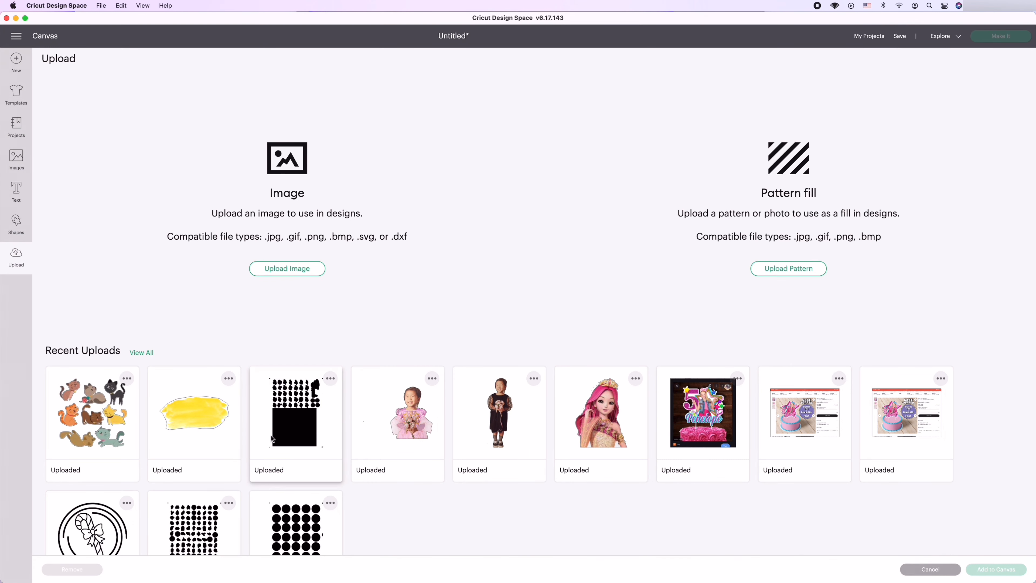
click(92, 424)
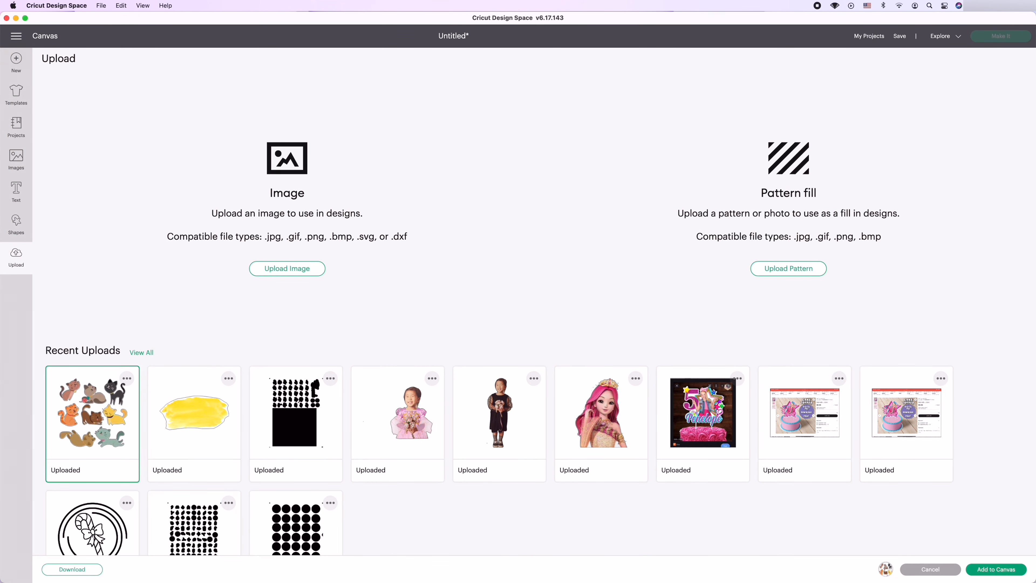
click(1006, 571)
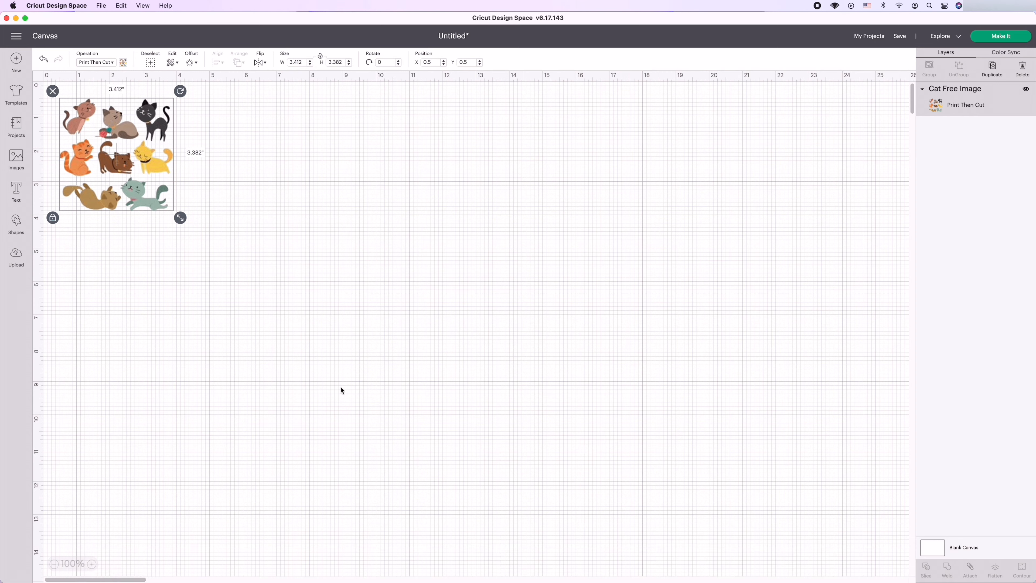
- Enlarge the cat image to about 6.02 in wide and cover its seated brown cat with a slightly rotated rounded square
drag(147, 207, 351, 266)
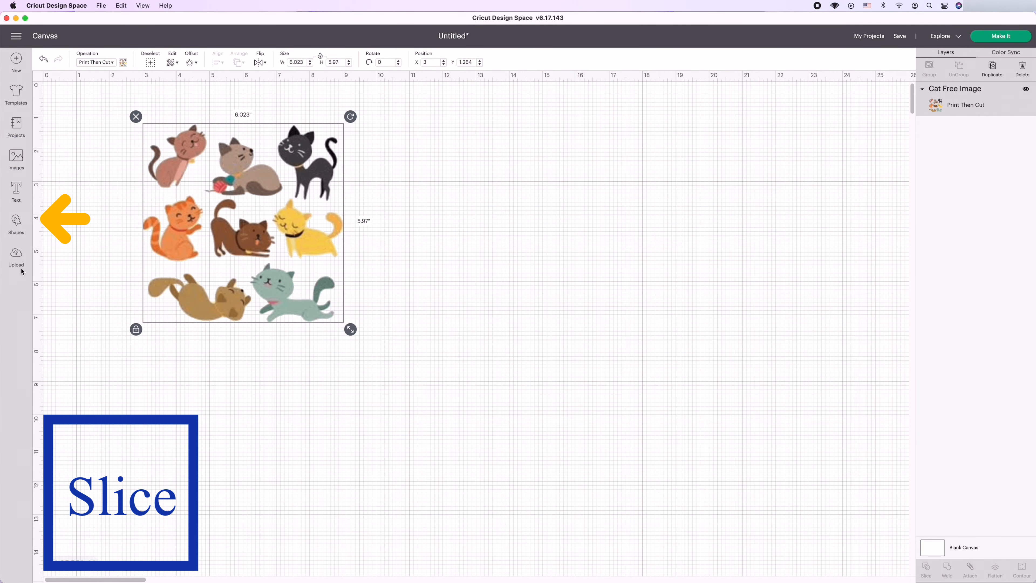
click(16, 221)
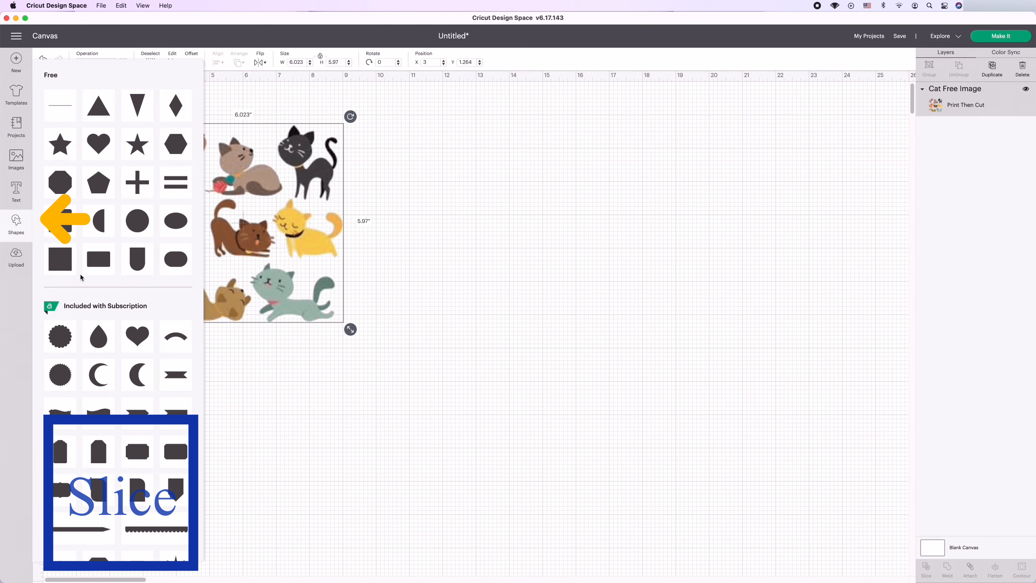
click(60, 227)
drag(128, 160, 153, 204)
drag(125, 182, 184, 174)
drag(212, 103, 218, 109)
click(488, 194)
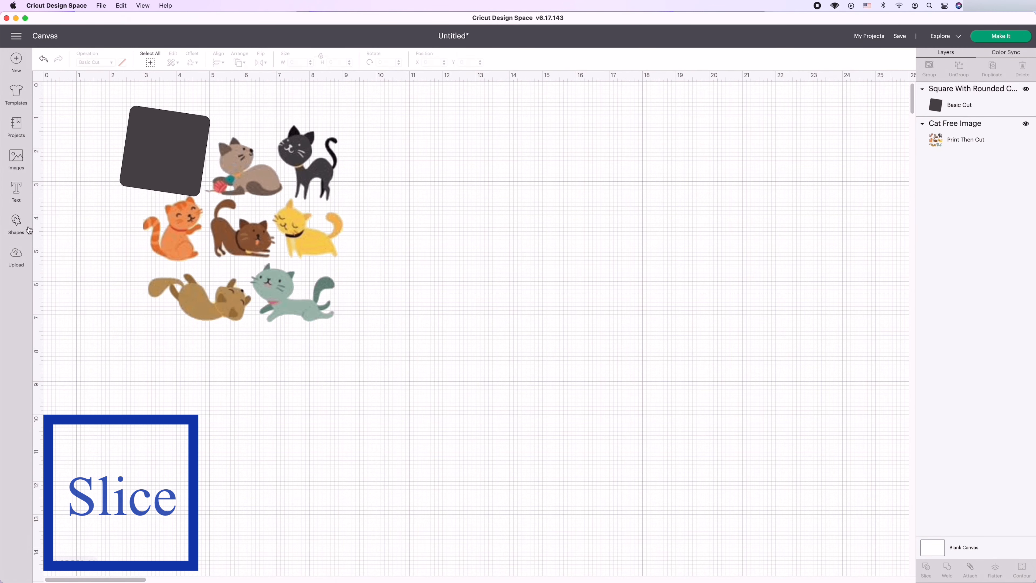
- Slice the rounded square with the cat image and move the four resulting pieces apart
drag(82, 98, 434, 354)
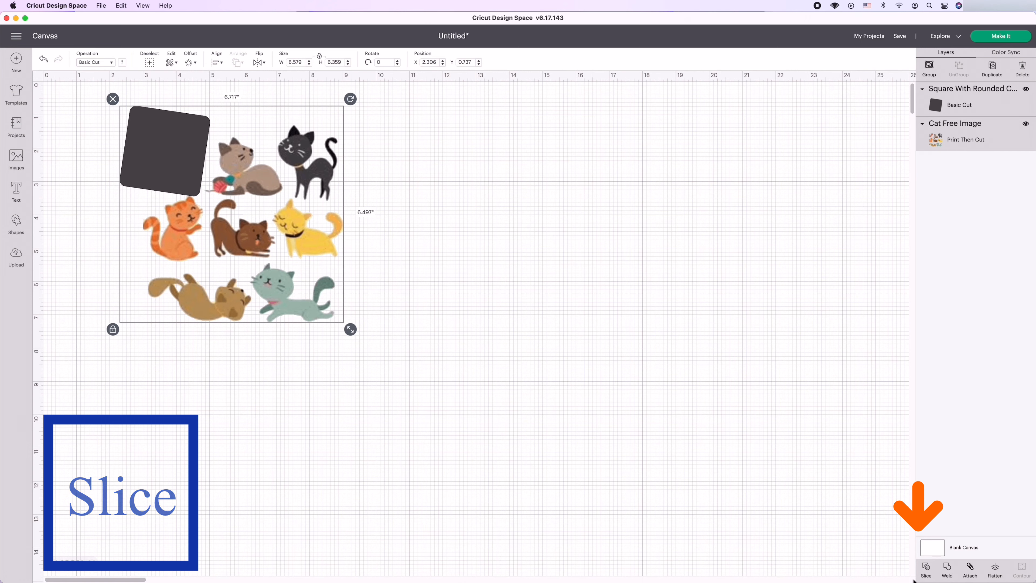
click(927, 571)
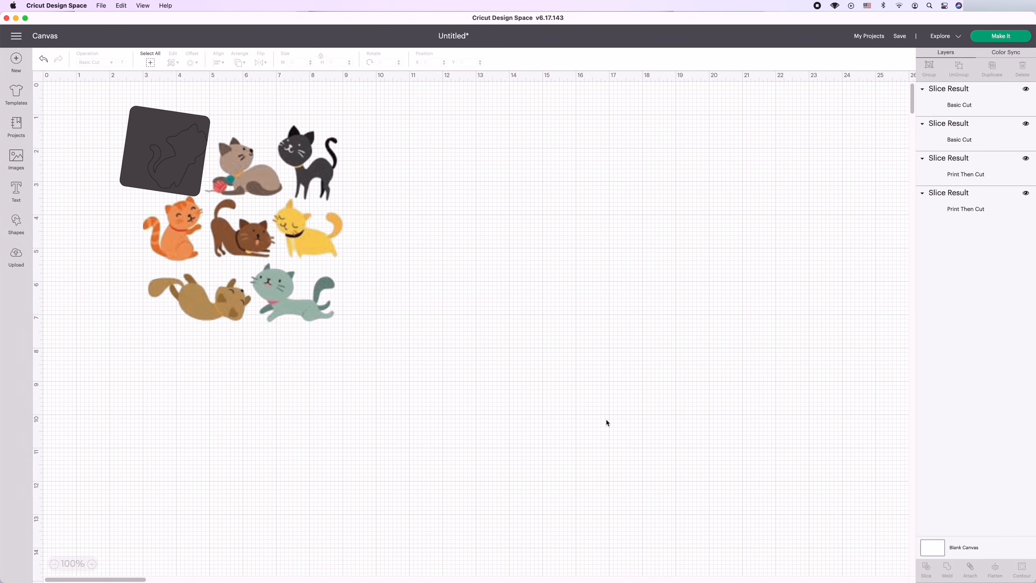
drag(187, 194, 411, 222)
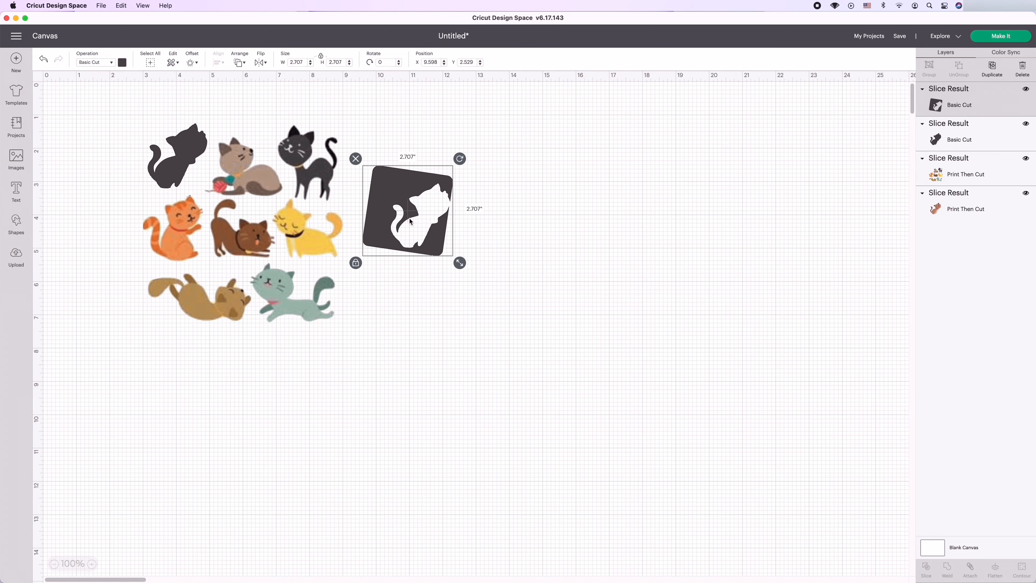
drag(178, 155, 497, 161)
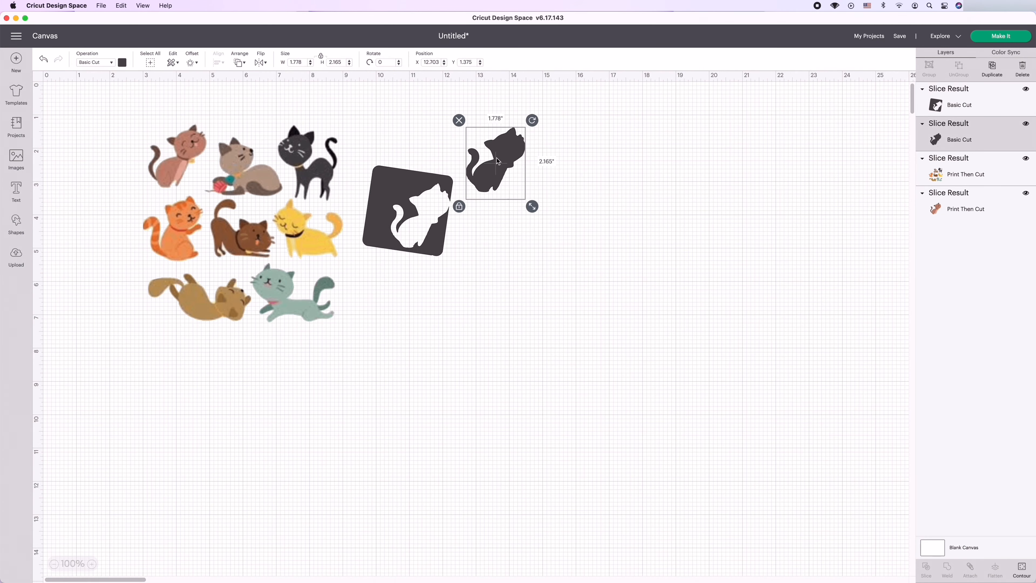
drag(186, 173, 141, 315)
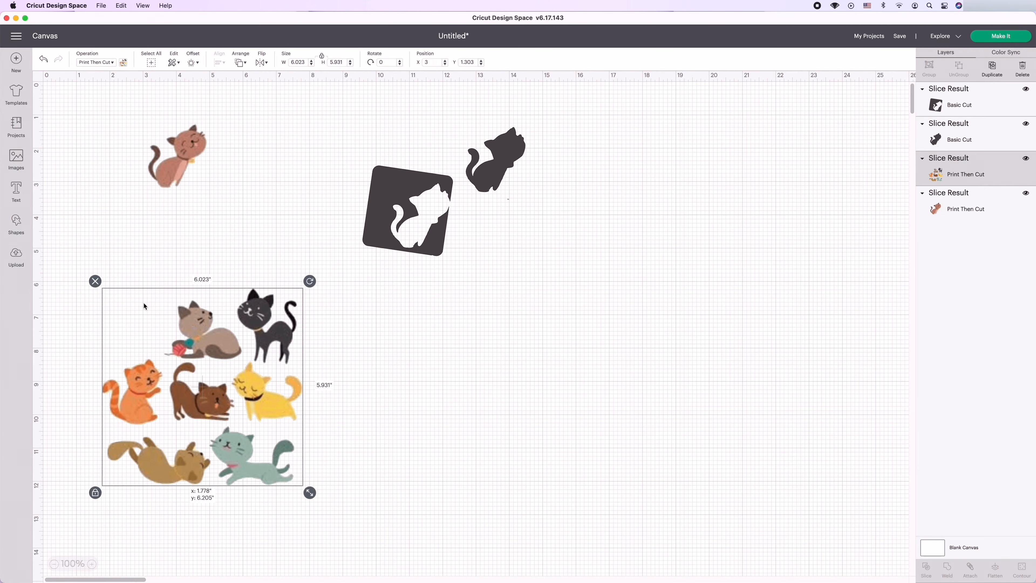
drag(186, 140, 325, 134)
drag(249, 318, 254, 296)
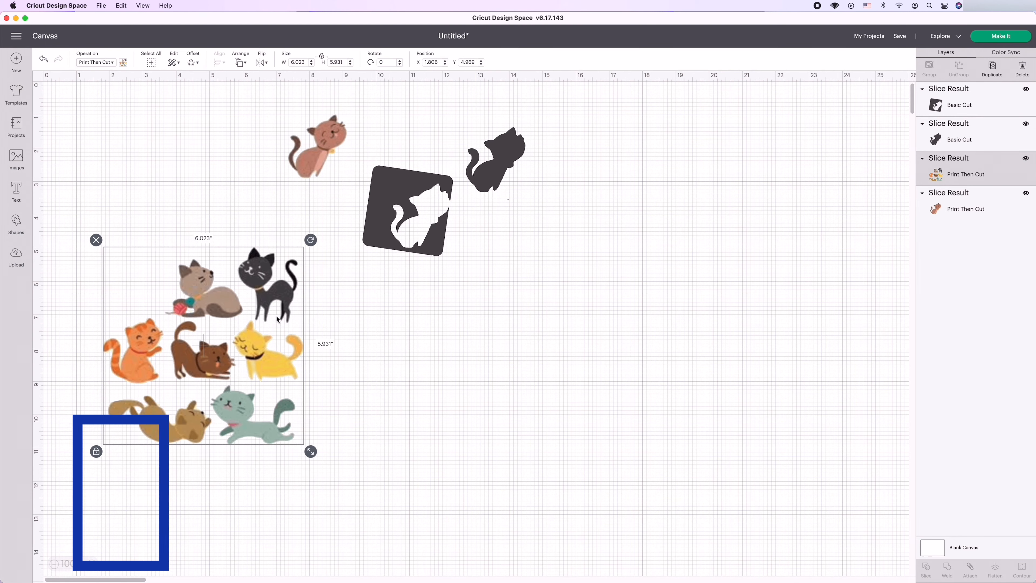
- Arrange the dark cat silhouette, the square with the cat cutout and the brown cat so they overlap in a vertical stack
click(447, 201)
drag(446, 201, 526, 238)
drag(333, 168, 425, 171)
click(635, 280)
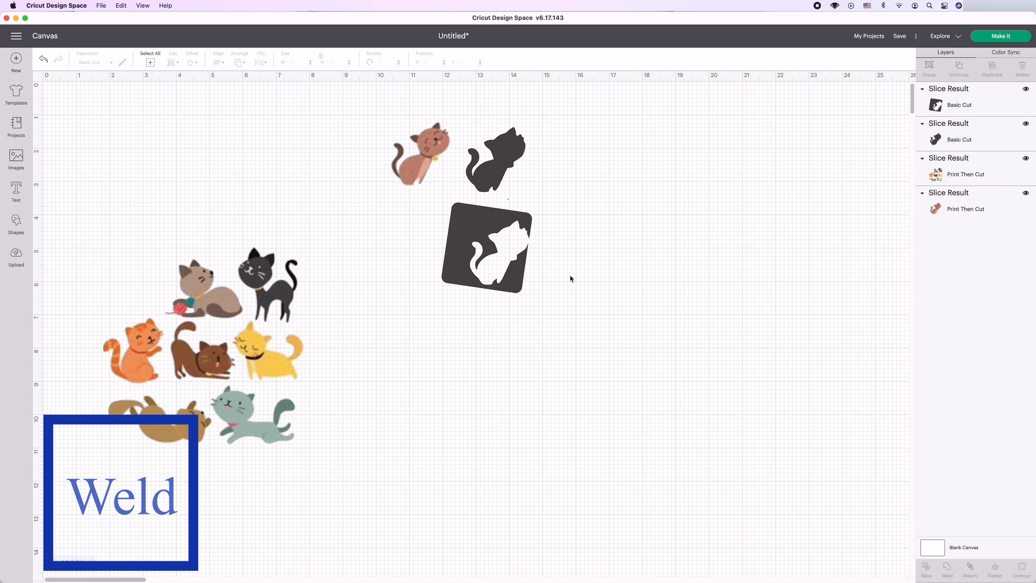
drag(493, 171, 565, 151)
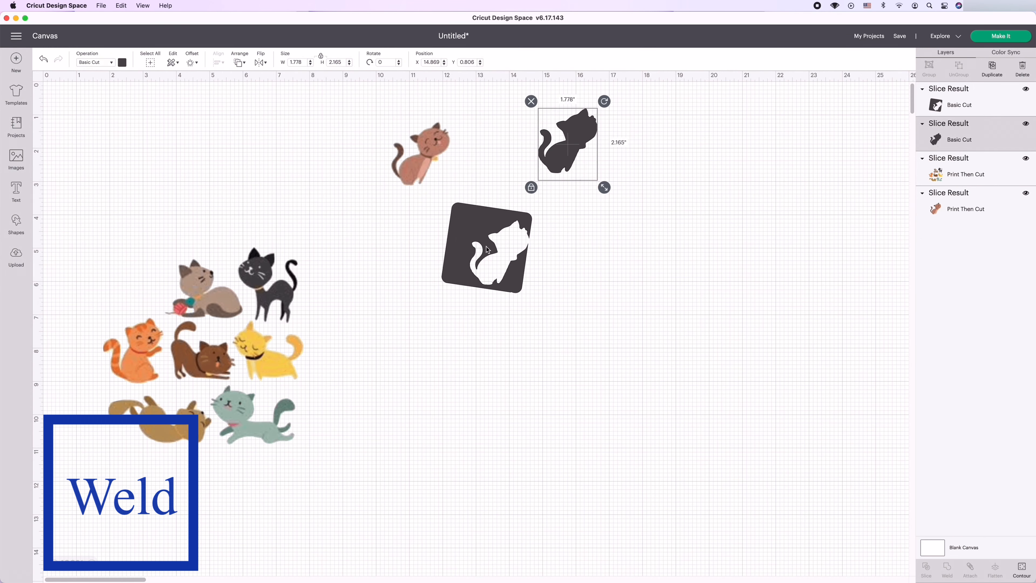
drag(486, 241, 573, 200)
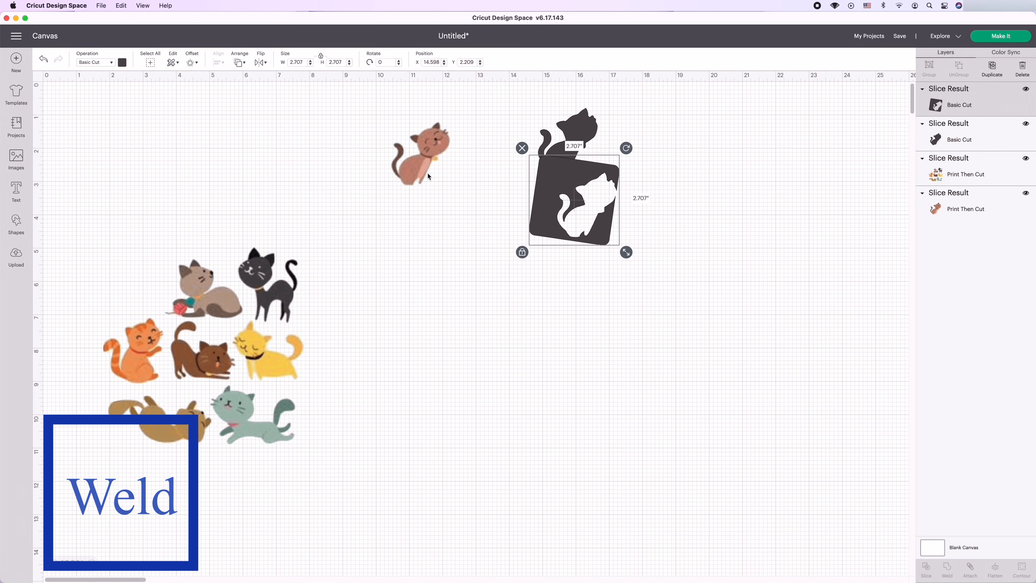
drag(427, 176, 521, 265)
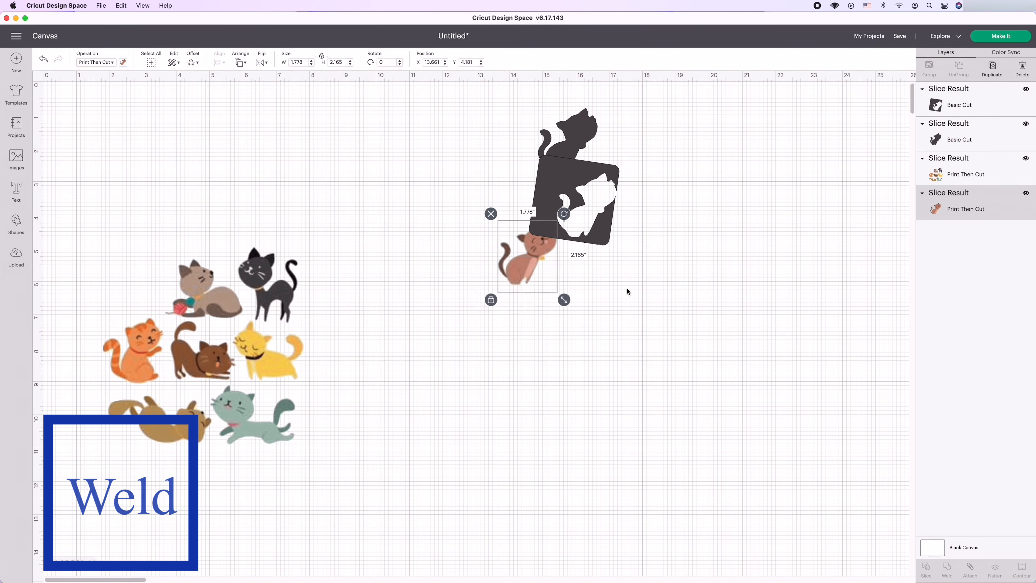
click(639, 285)
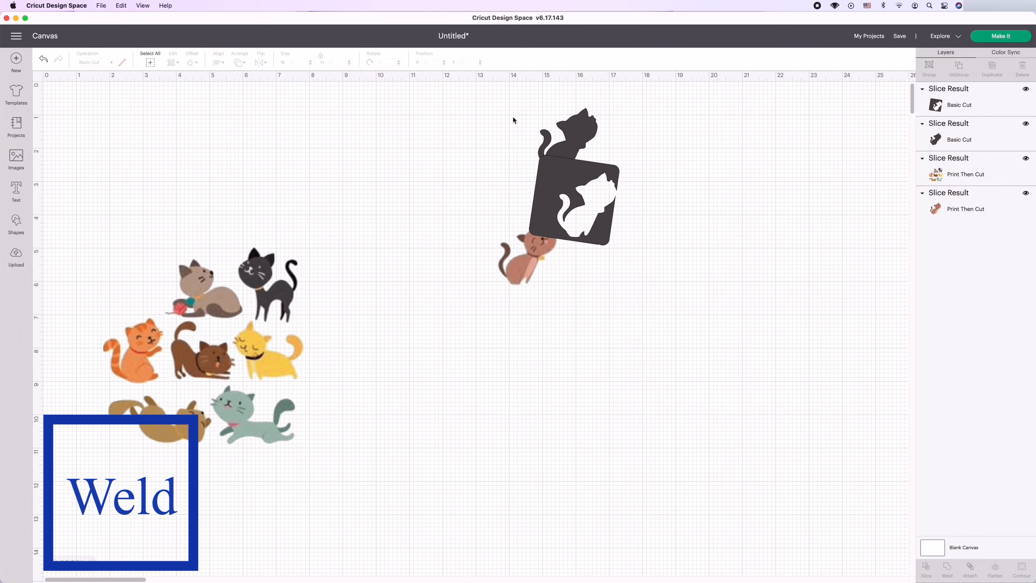
- Weld the silhouette, cutout square and brown cat into one shape and shift it slightly away from its place
drag(488, 93, 609, 291)
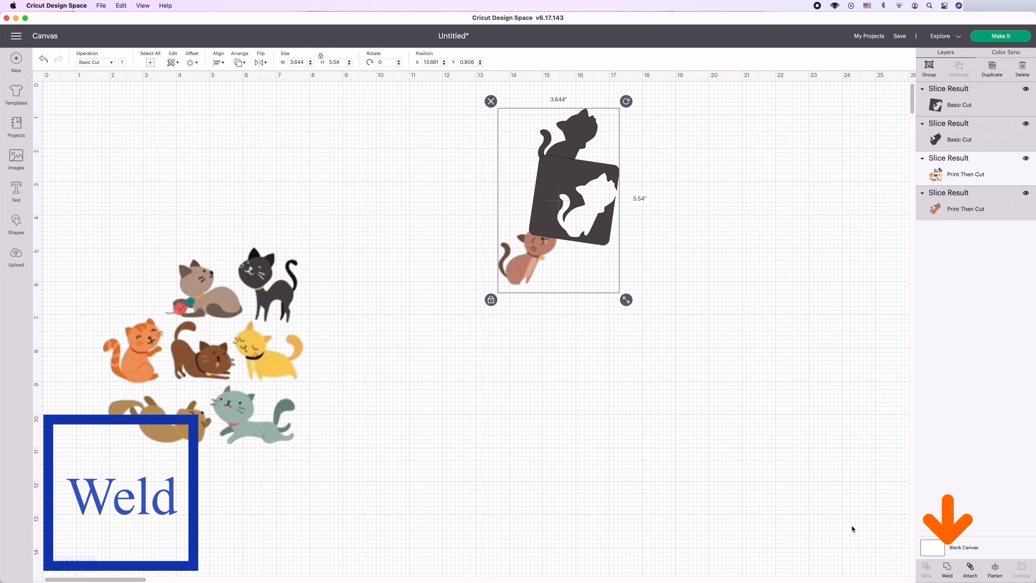
click(946, 572)
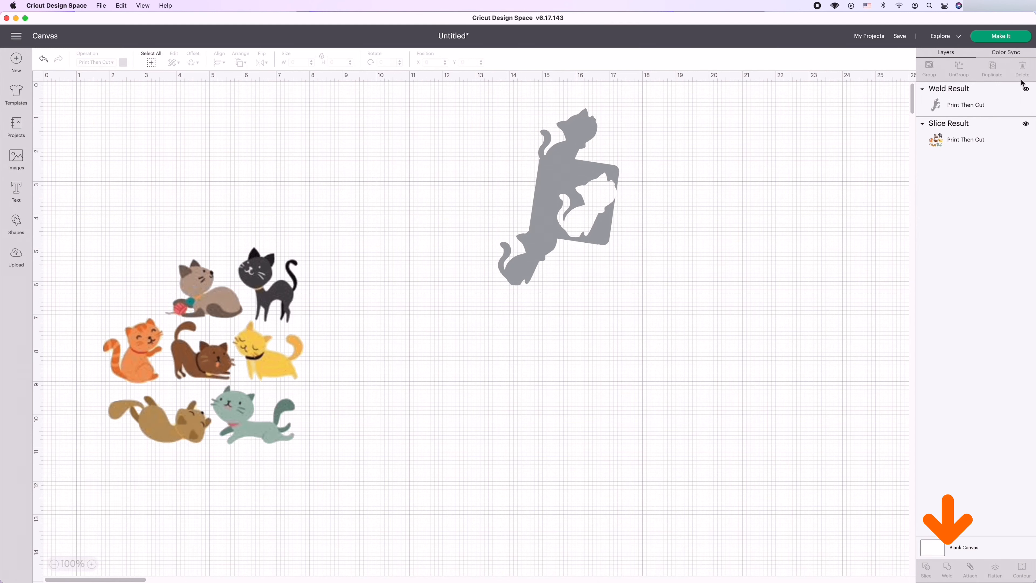
mouse_move(603, 155)
mouse_down()
mouse_move(566, 265)
mouse_move(616, 144)
mouse_up()
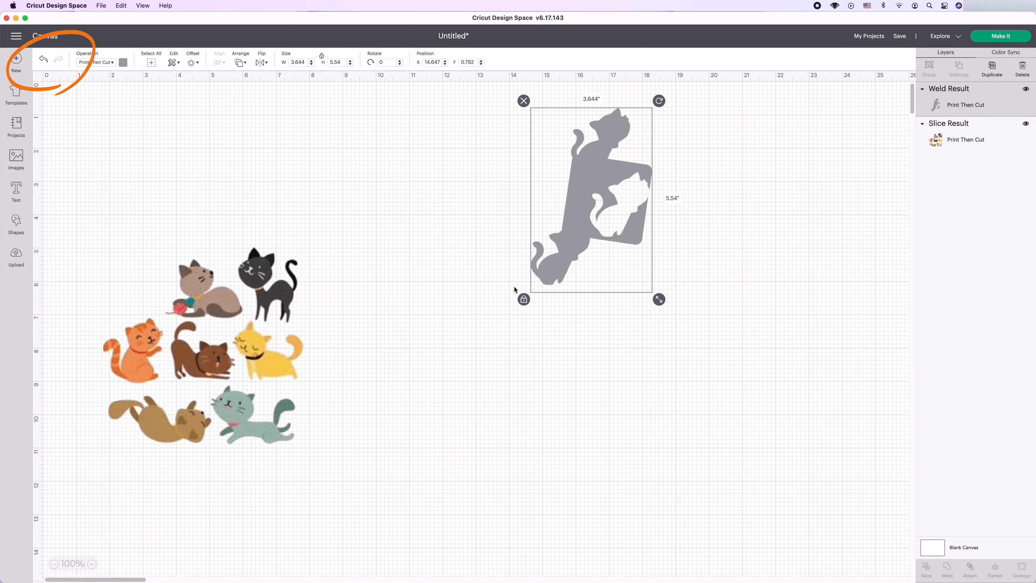
drag(578, 215, 577, 215)
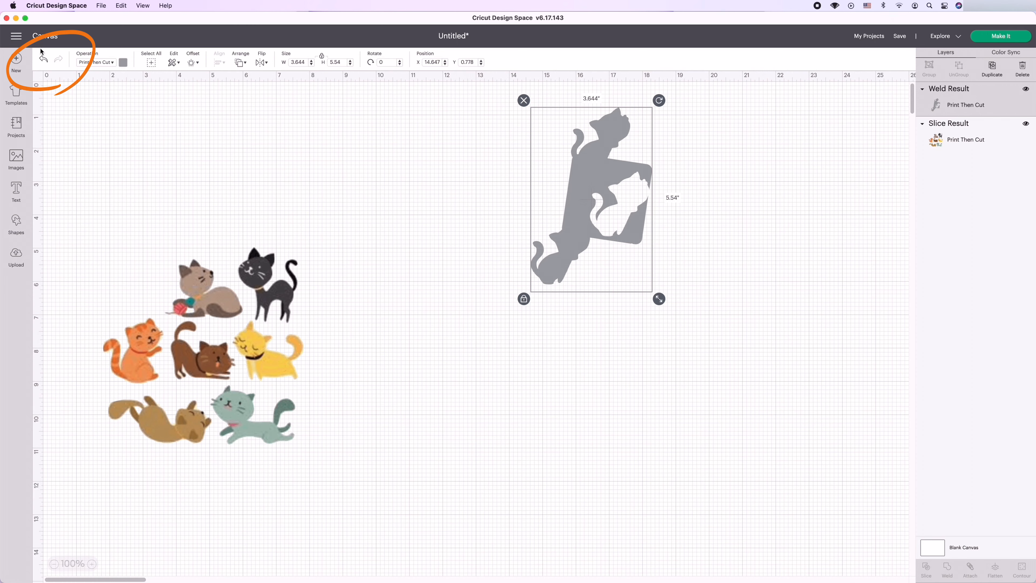
- Undo the moves of the welded shape and the weld itself
click(44, 61)
click(44, 60)
click(44, 61)
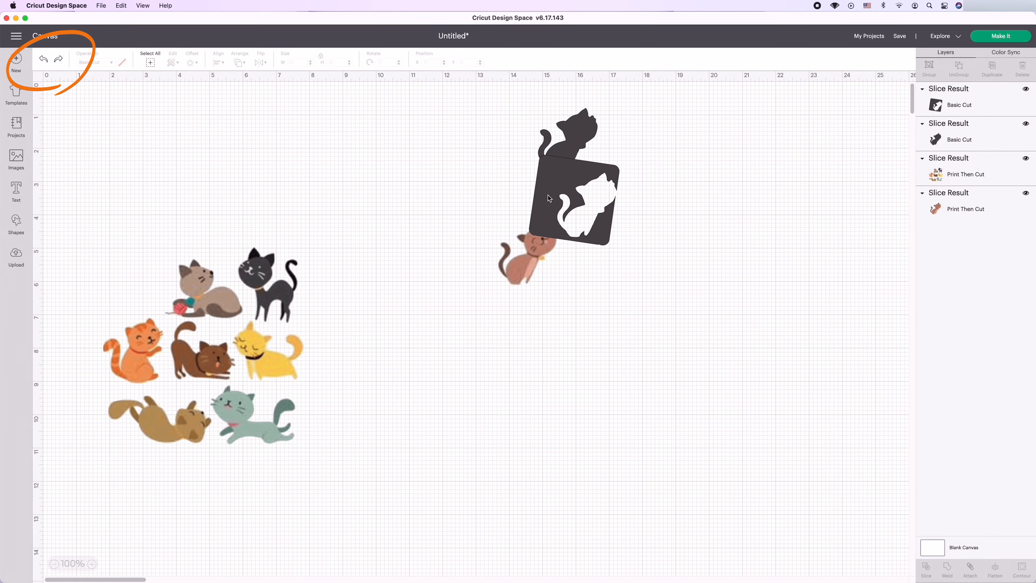
- Move the square with the cat cutout clear of the other two pieces and rotate it slightly
click(603, 204)
drag(603, 204, 678, 204)
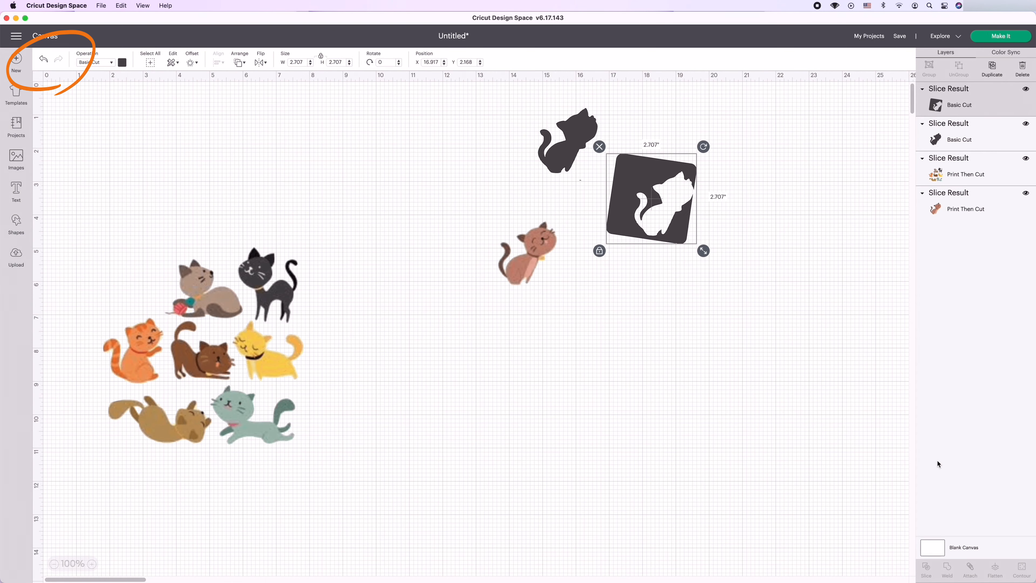
drag(682, 188, 694, 179)
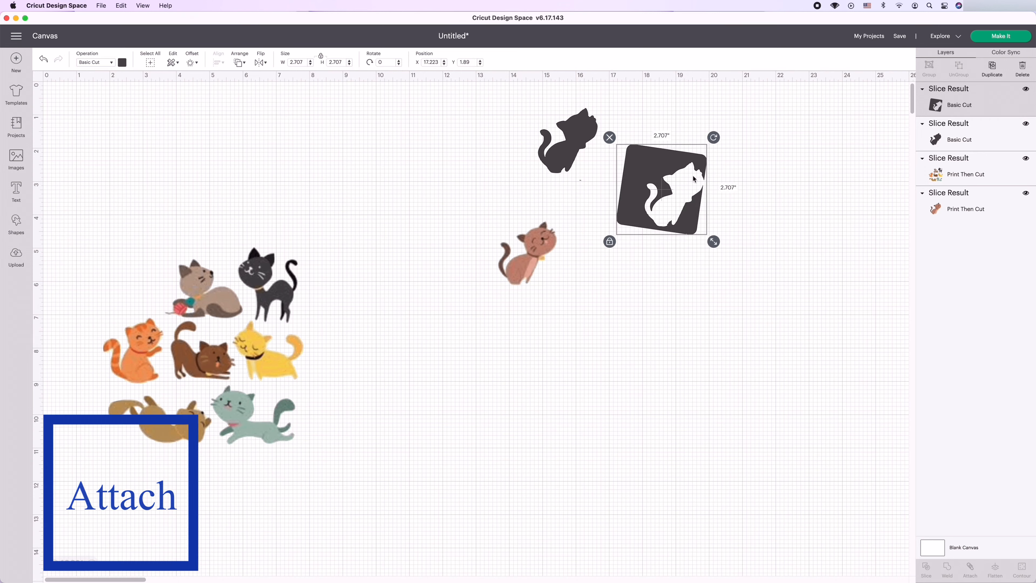
drag(713, 137, 708, 132)
- Place a white 2 in rounded square below the brown cat and behind all other layers
click(16, 224)
click(98, 225)
drag(148, 172, 569, 350)
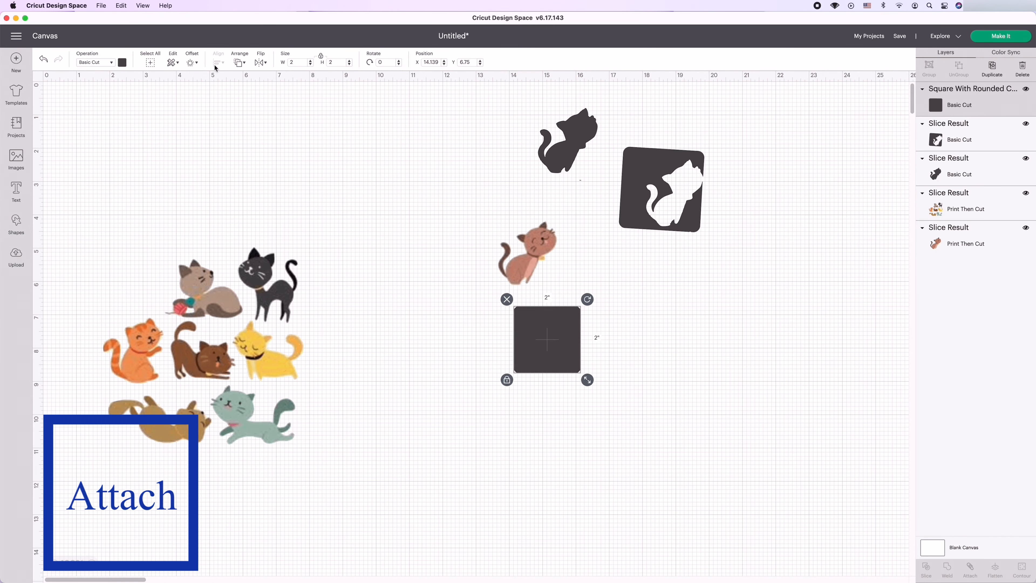
click(242, 62)
click(263, 74)
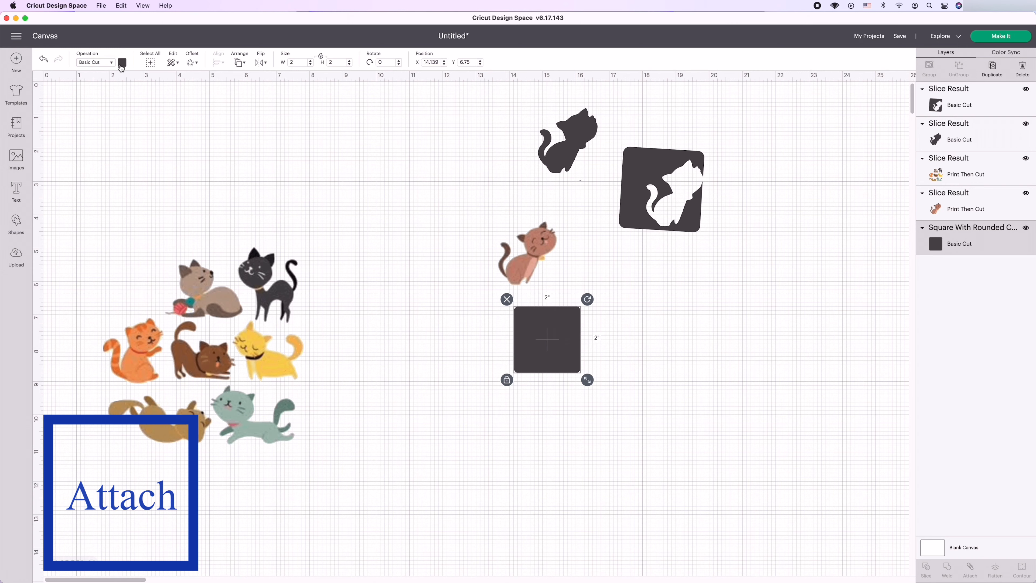
click(122, 63)
click(132, 148)
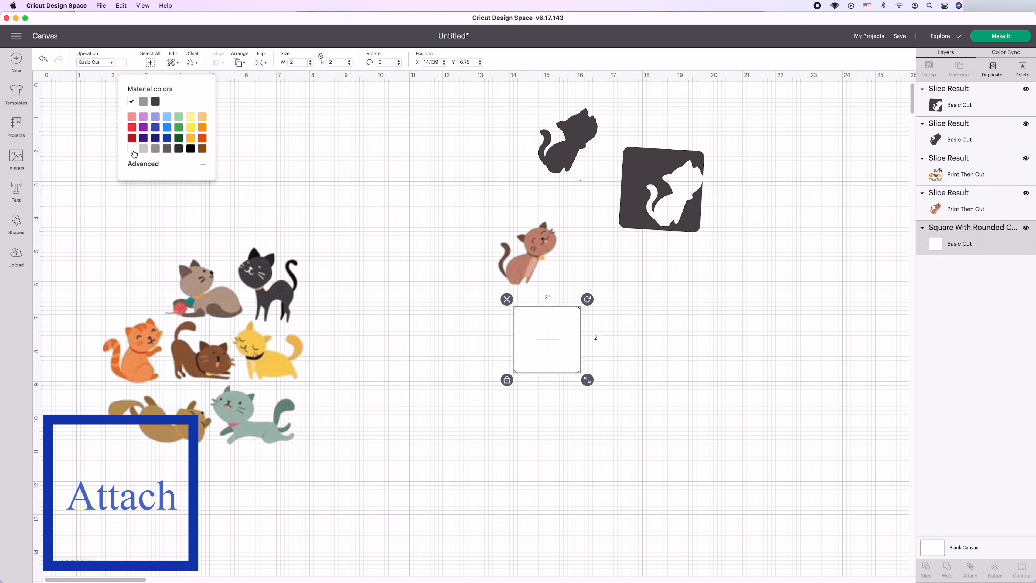
- Move the brown cat onto the white rounded square and enlarge the square to about 2.51 in
click(533, 264)
drag(532, 263, 558, 363)
click(595, 381)
click(576, 362)
- Preview the mat layout with the brown cat and white square unattached, and return to the canvas
drag(490, 279, 617, 421)
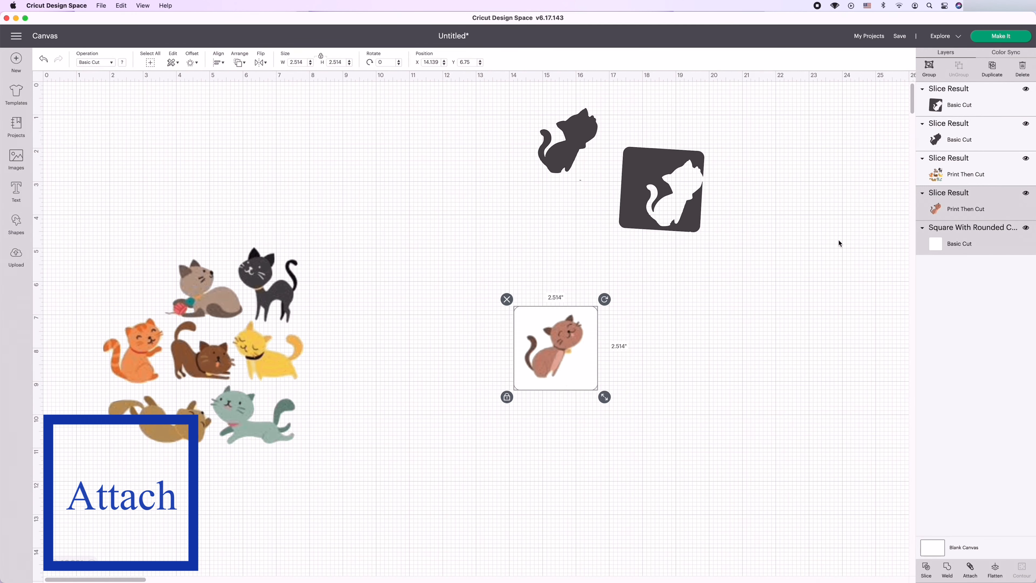
click(1010, 36)
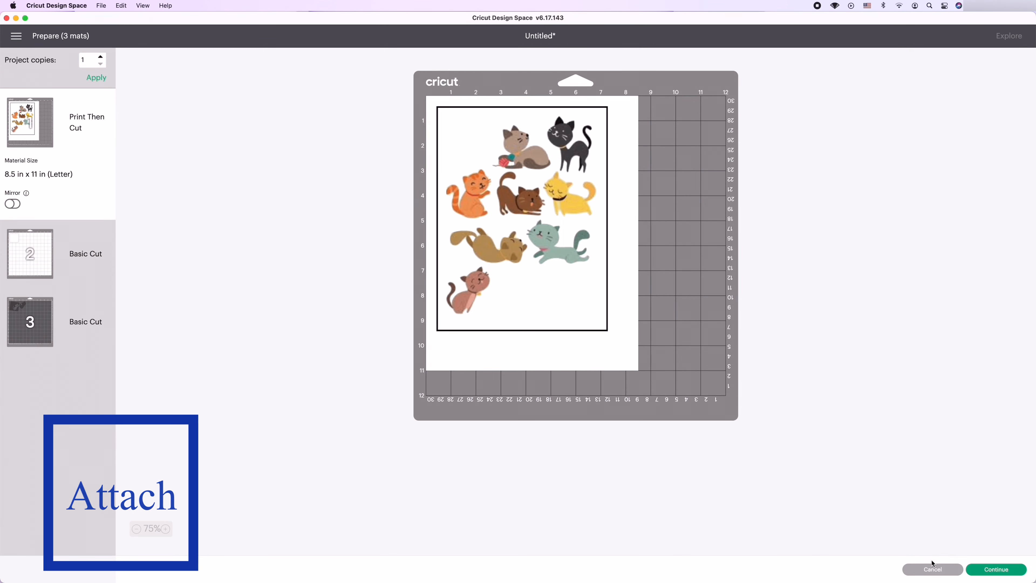
click(933, 569)
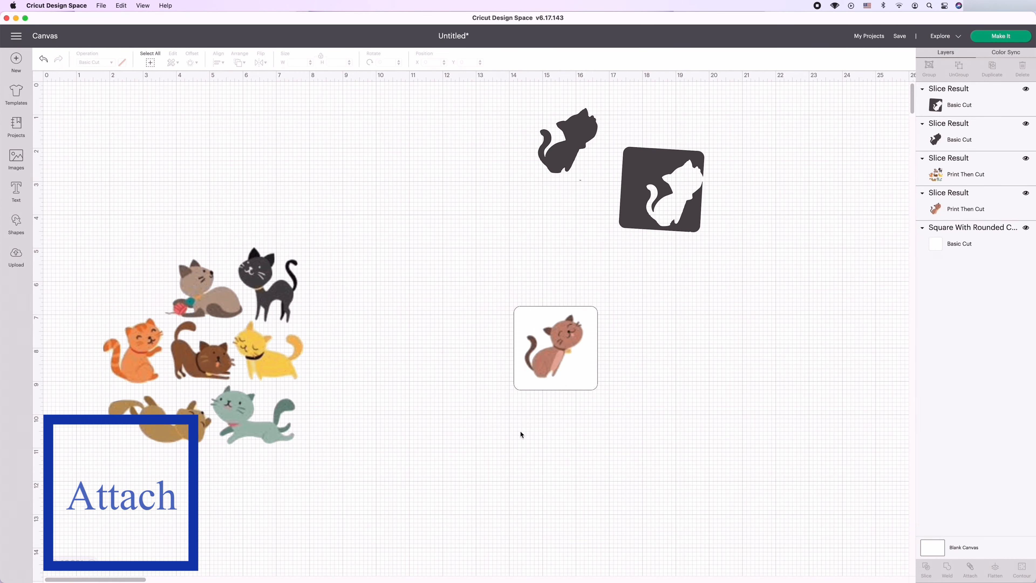
- Attach the brown cat to the white rounded square
click(555, 351)
click(469, 292)
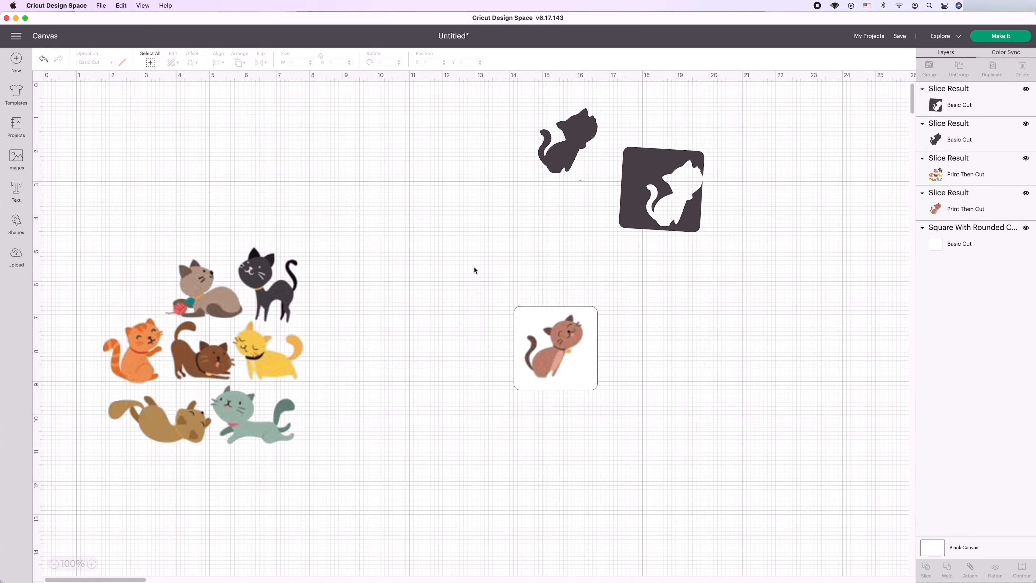
drag(474, 270, 669, 422)
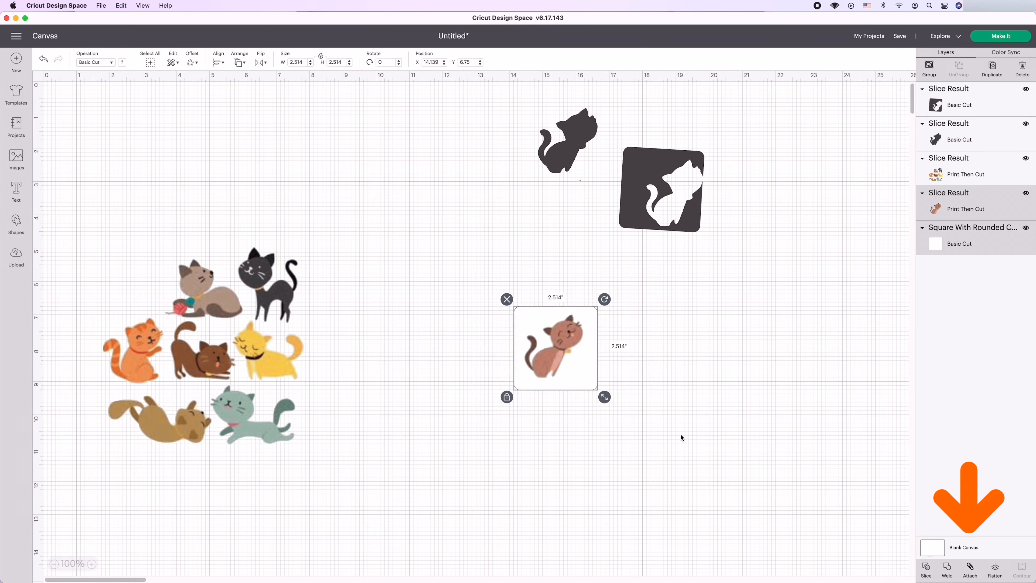
click(970, 568)
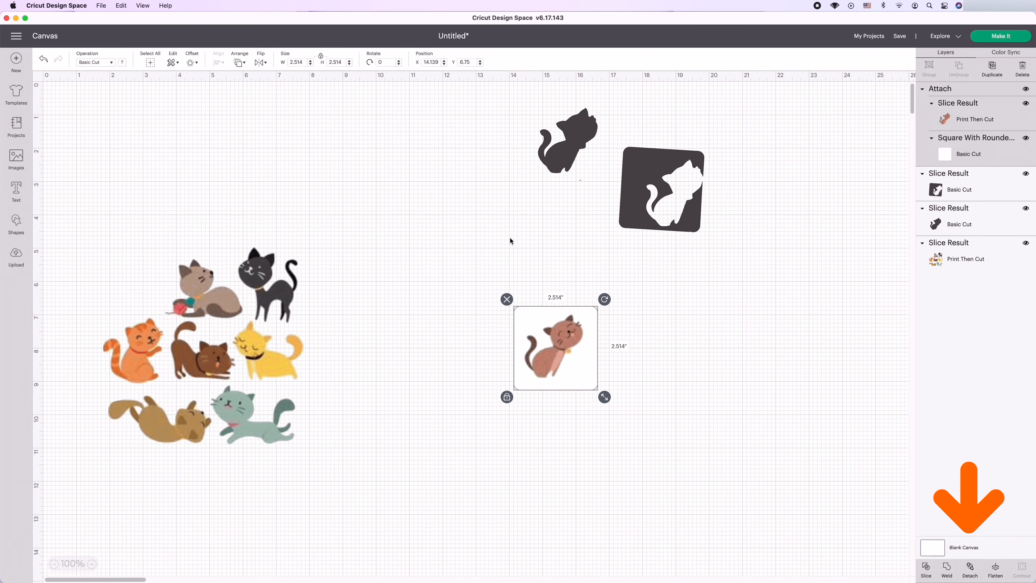
- Preview how the attached cat and square are laid out on the mats, and return to the canvas
click(563, 340)
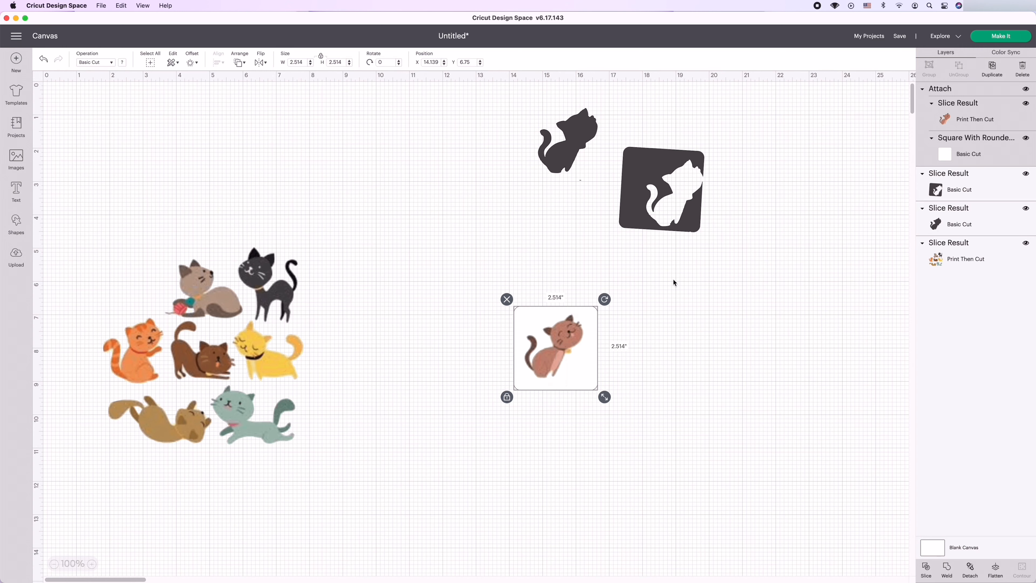
click(1000, 36)
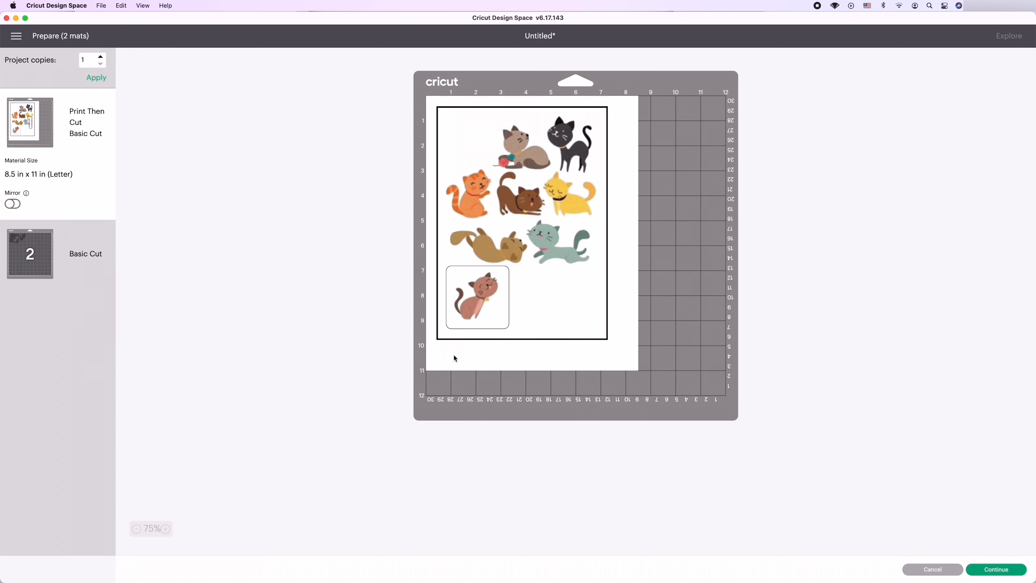
click(936, 570)
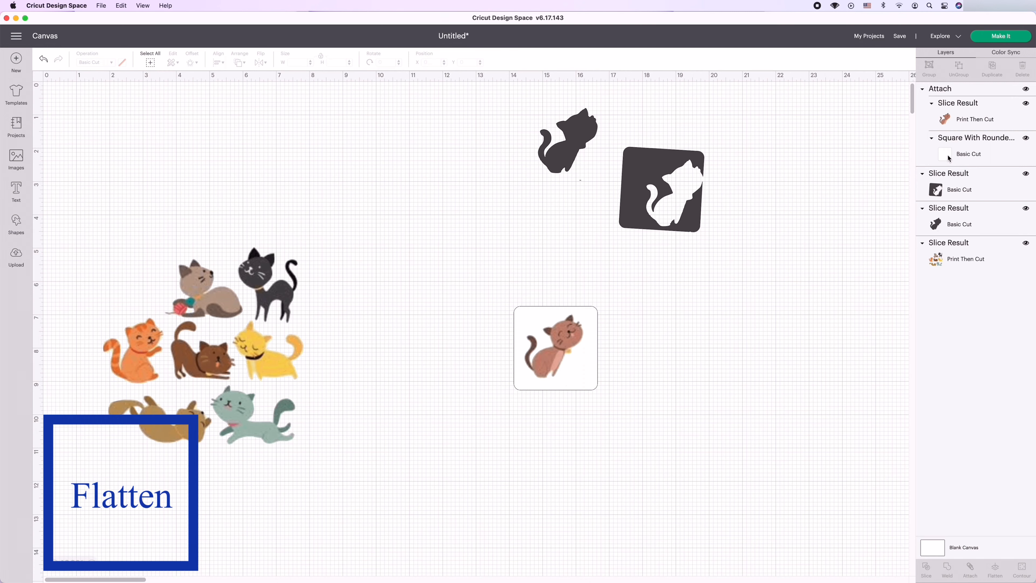
- Detach the brown cat from the white rounded square
click(555, 371)
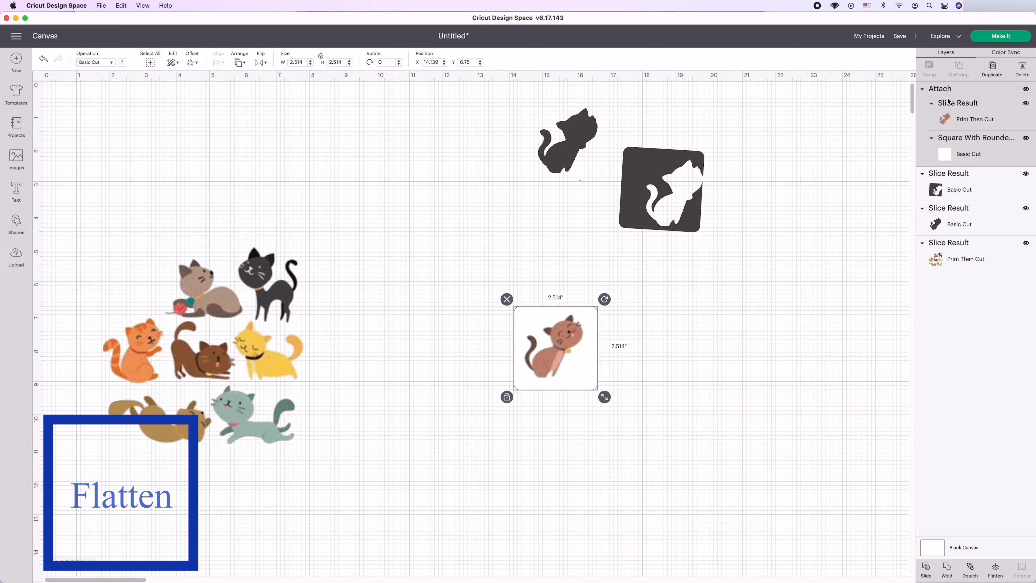
click(970, 569)
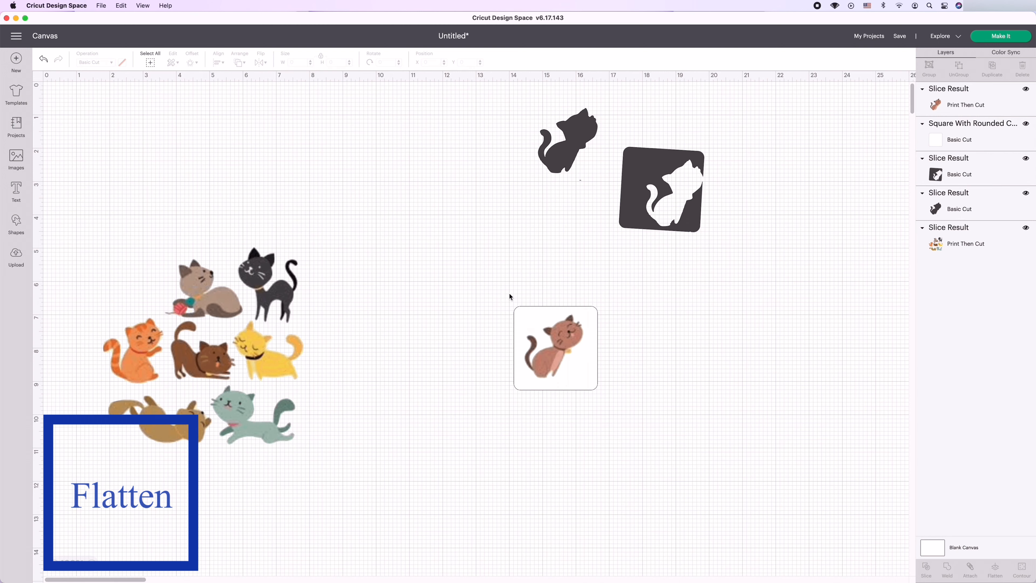
- Flatten the brown cat and the white rounded square into one printable image and move it slightly right
drag(507, 287, 618, 428)
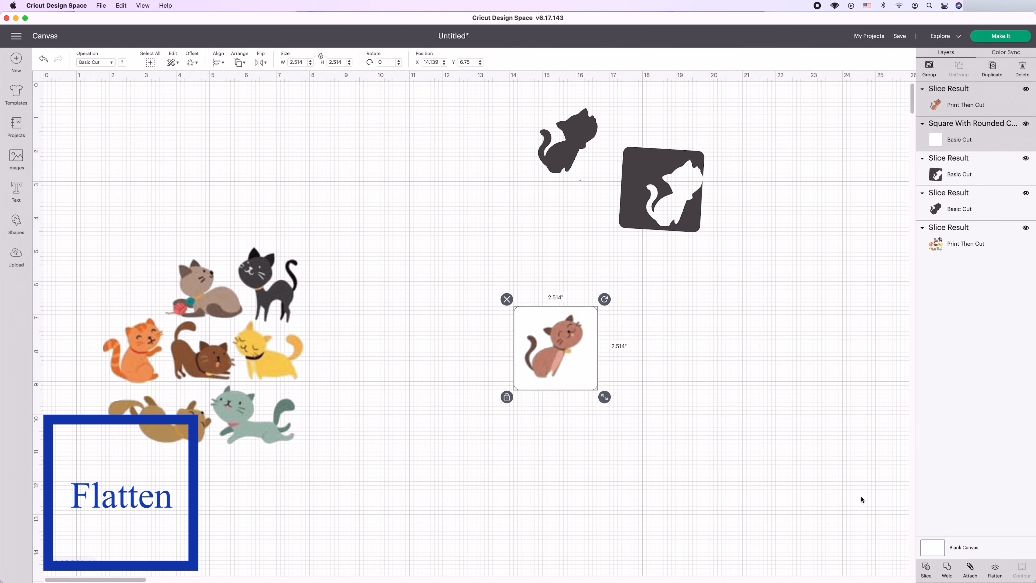
click(995, 569)
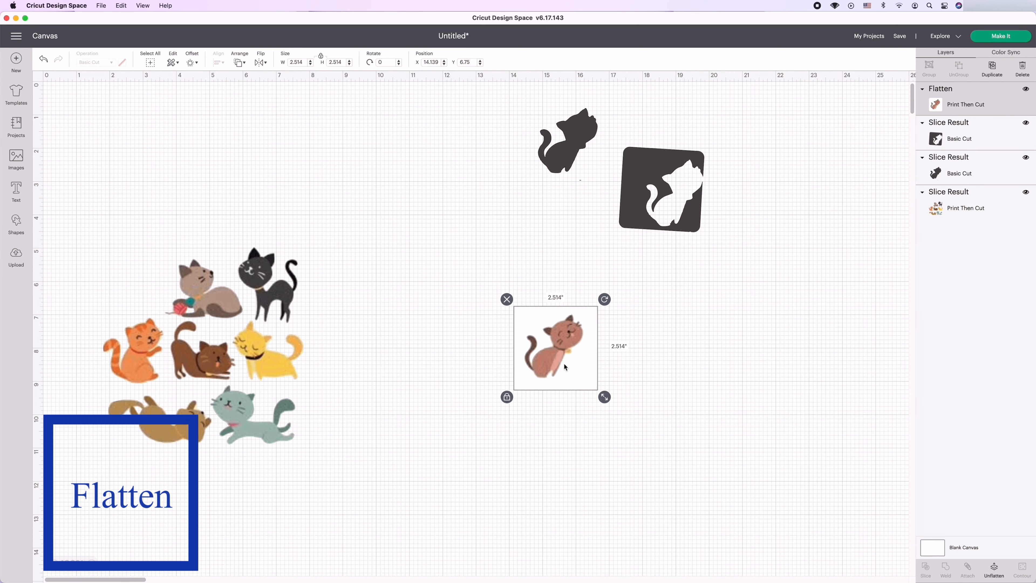
drag(564, 366, 589, 364)
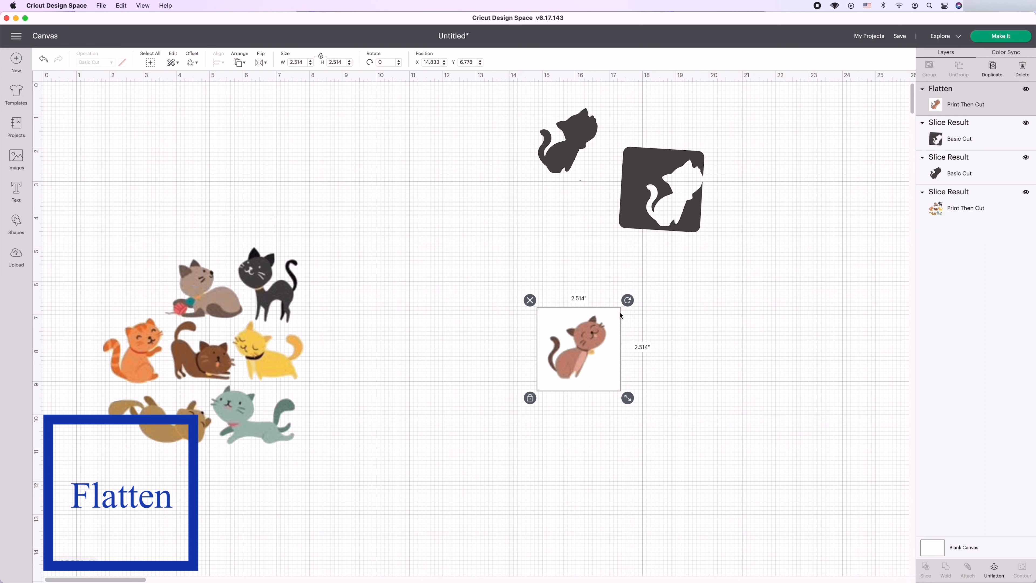
click(498, 360)
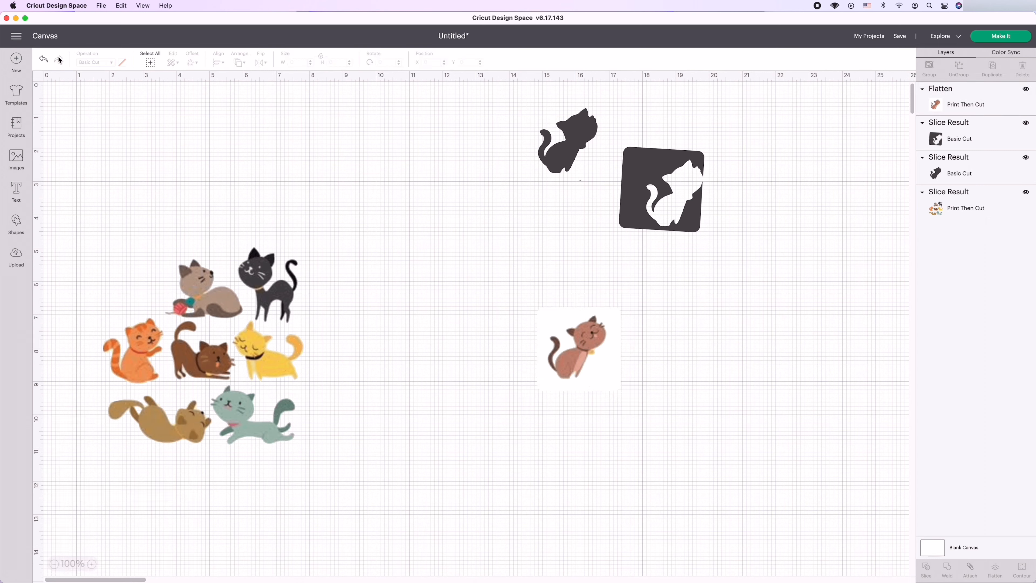
- Unflatten the cat and rounded square, and recolor the square light yellow
click(963, 93)
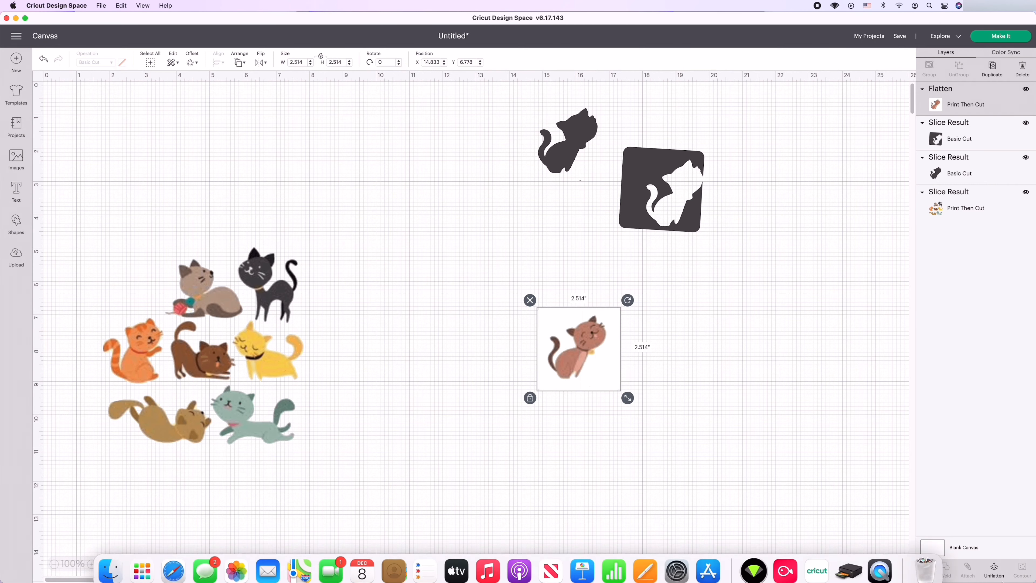
click(995, 567)
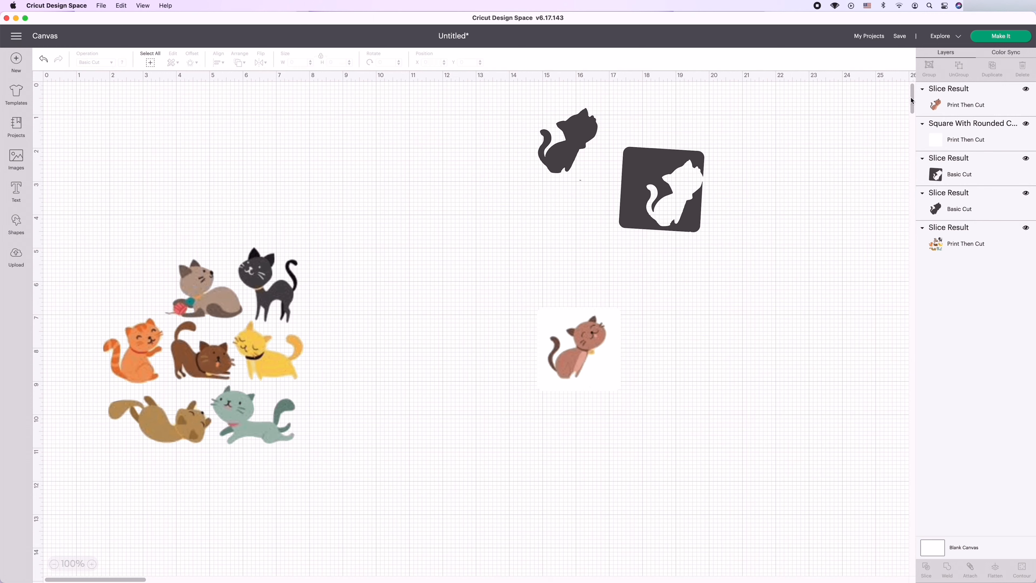
click(973, 142)
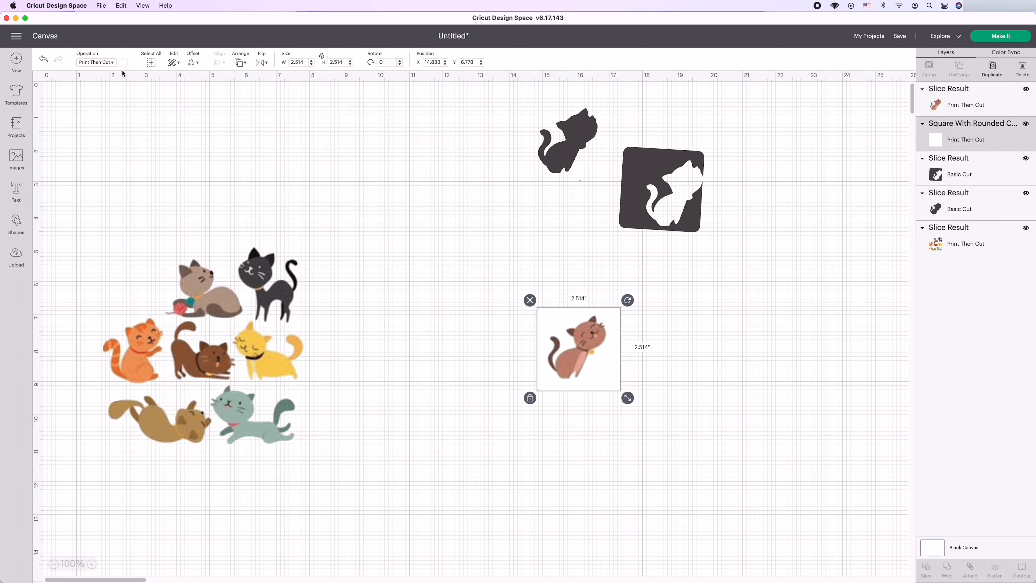
click(123, 62)
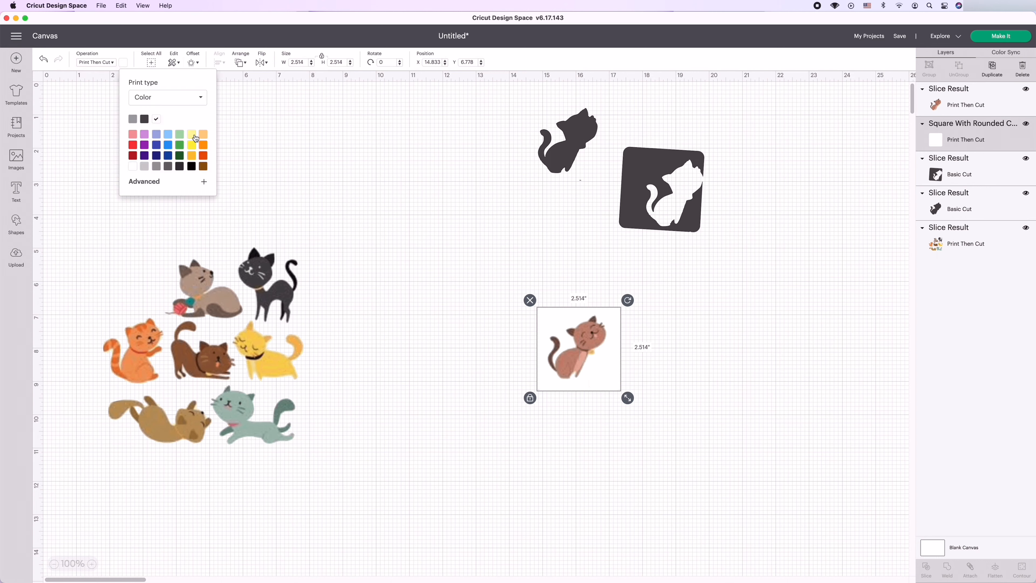
click(191, 135)
click(515, 413)
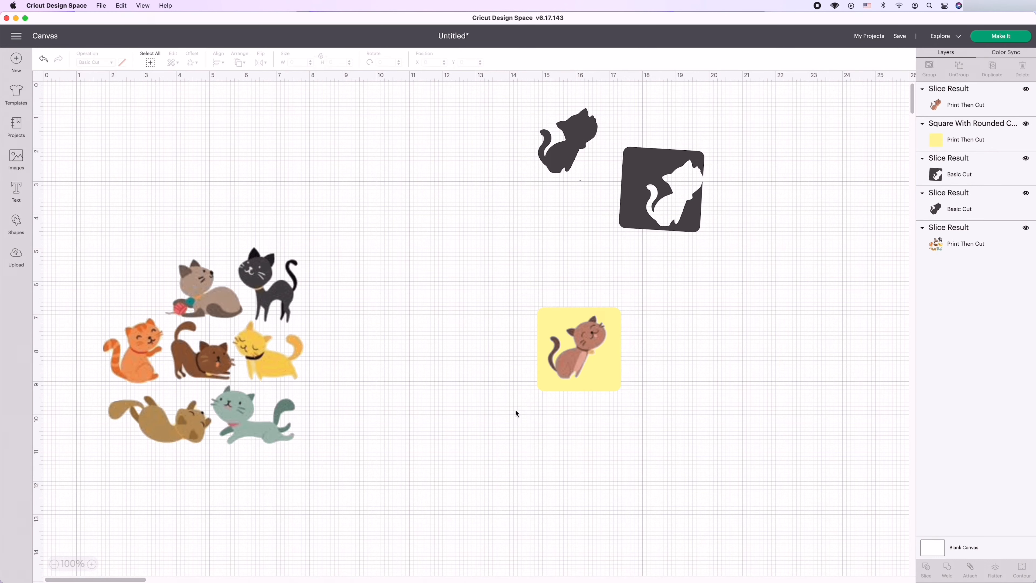
- Flatten the brown cat onto the light yellow rounded square and shift the flattened image slightly right
drag(514, 275, 653, 435)
click(995, 572)
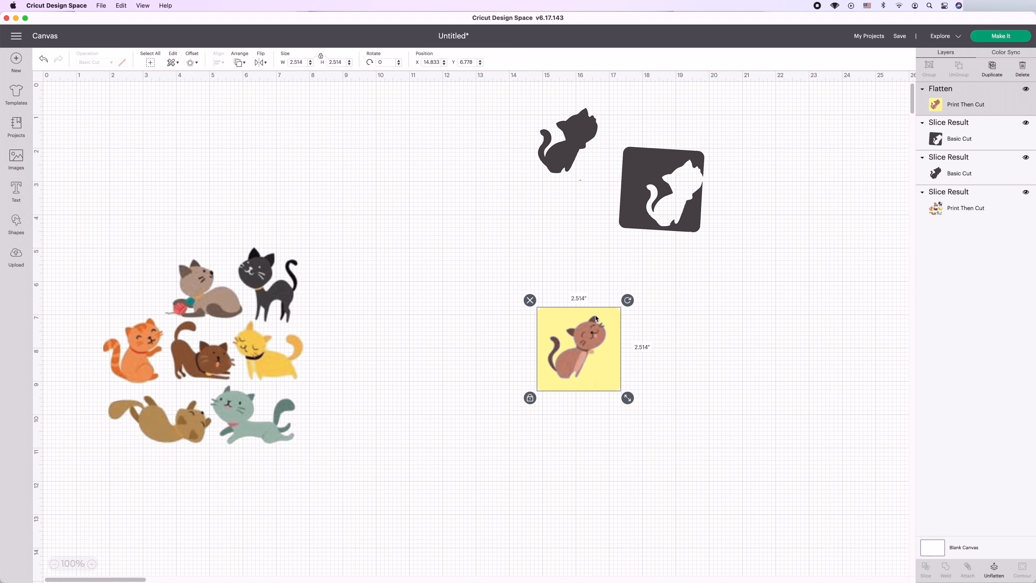
drag(611, 372, 628, 372)
click(724, 347)
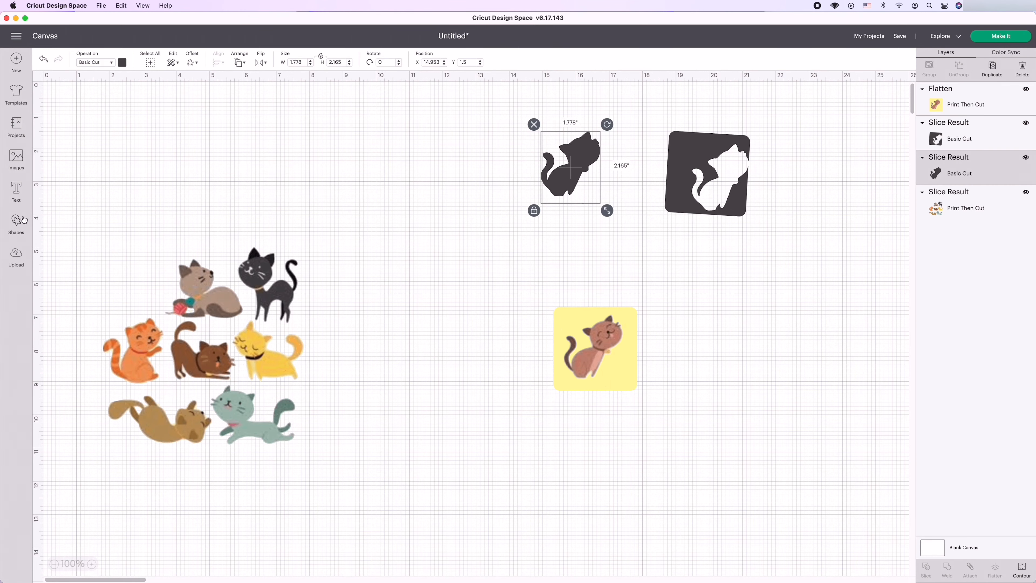
- Add a circle shape between the colored cats and the black cat silhouette, and enlarge it to about 3.6 inches
click(25, 221)
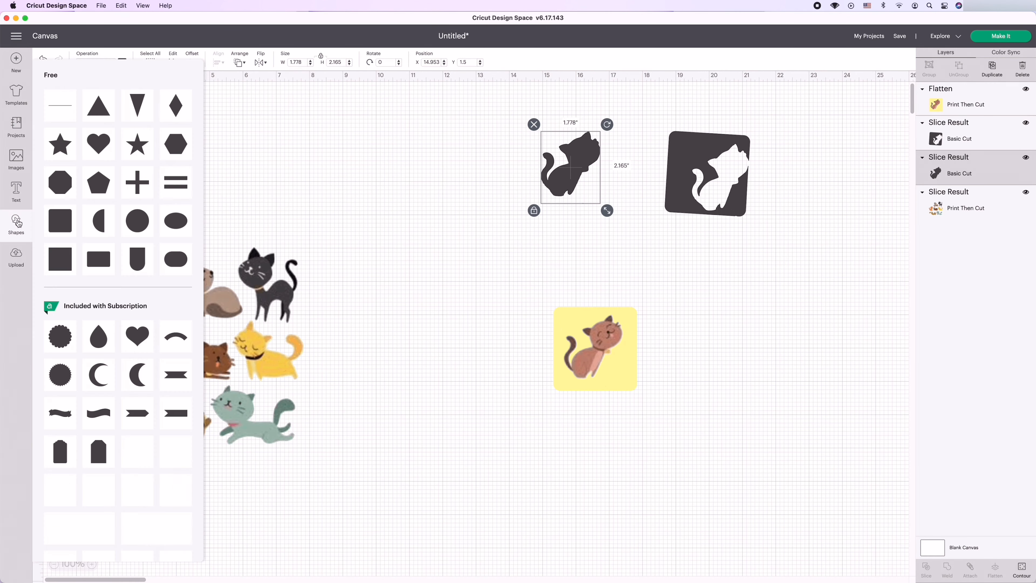
click(139, 226)
drag(104, 136, 405, 165)
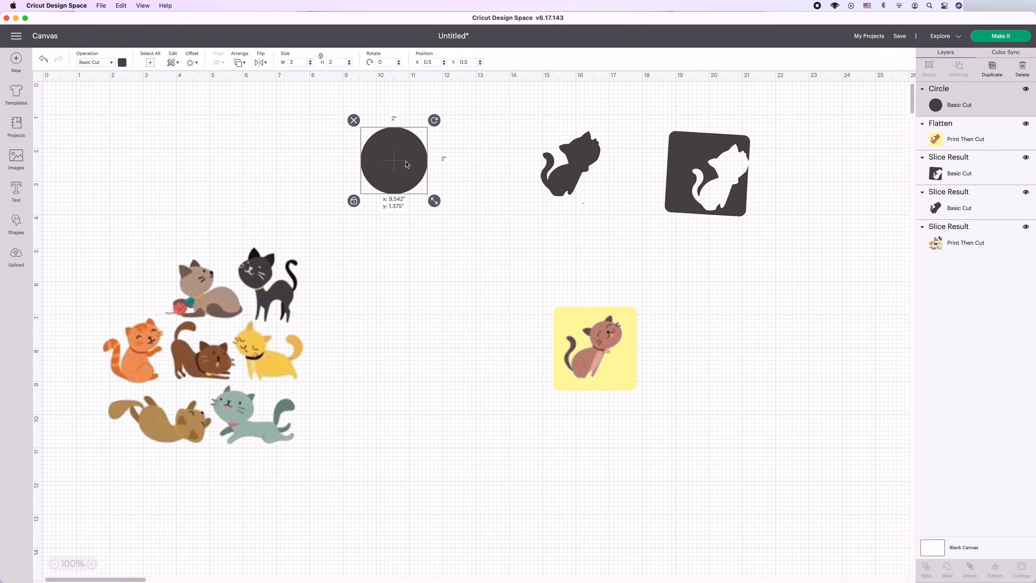
drag(435, 197, 489, 248)
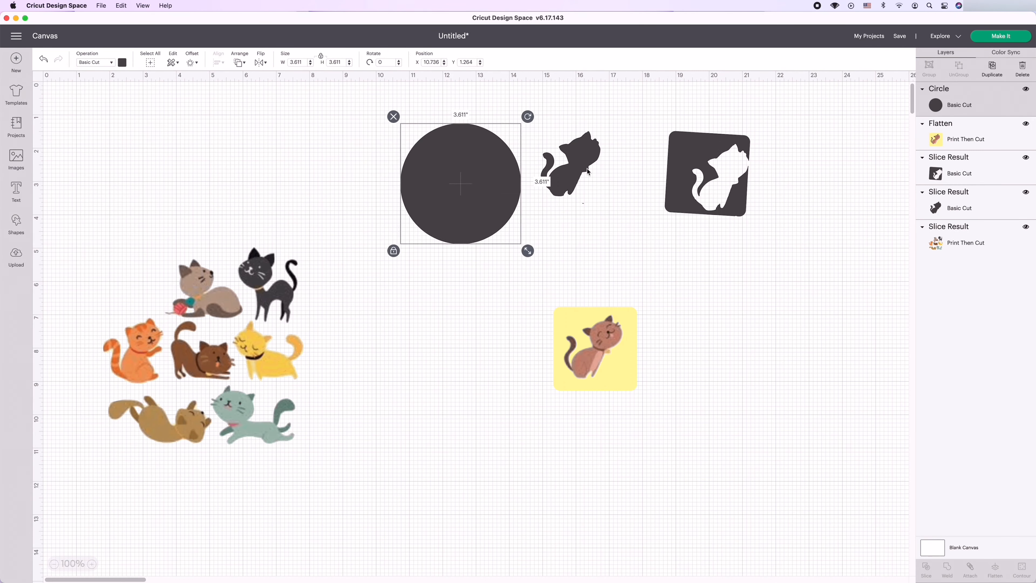
- Place the black cat silhouette over the circle and slice the two shapes
drag(589, 170, 475, 190)
click(615, 177)
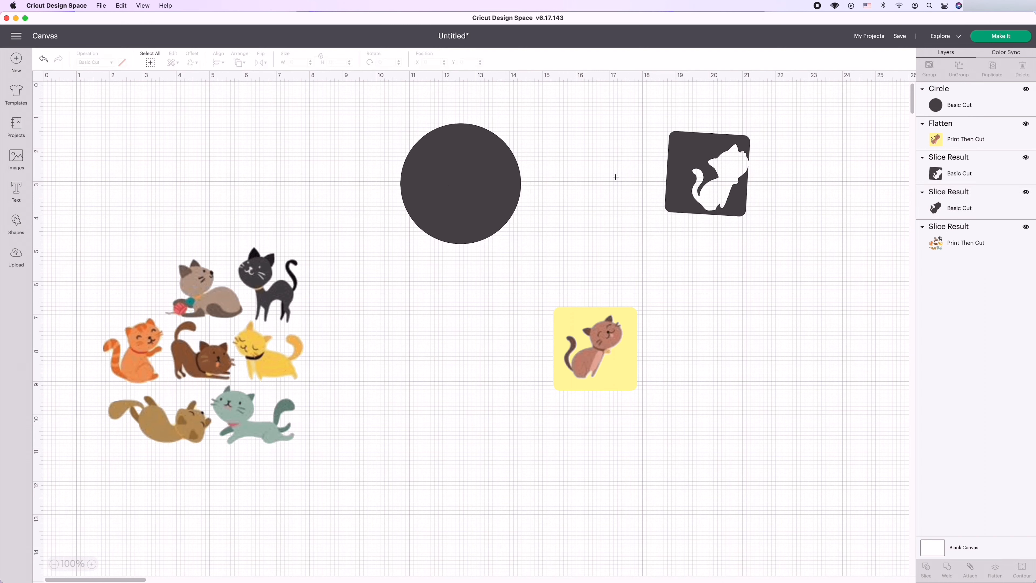
drag(356, 108, 574, 271)
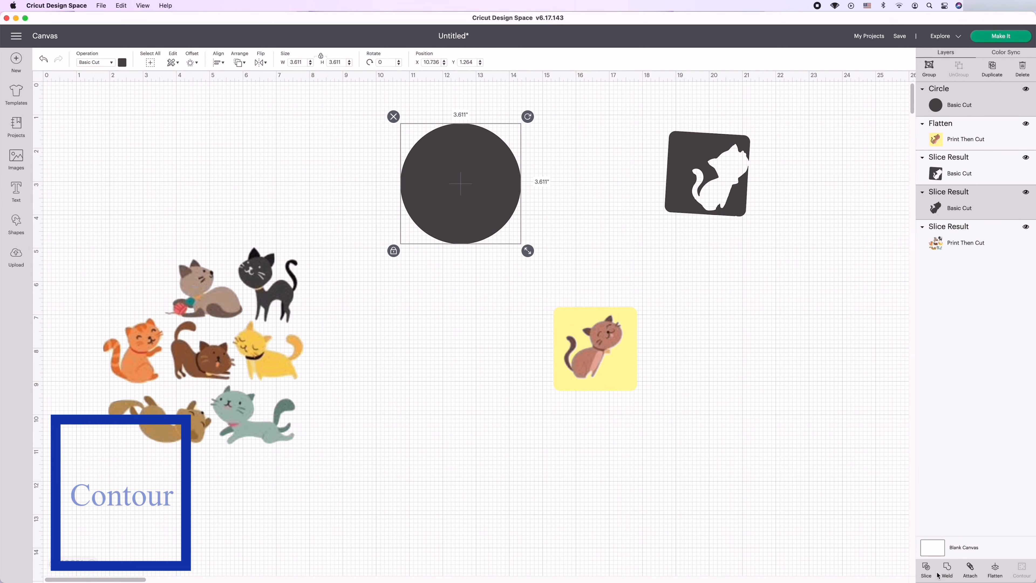
click(787, 222)
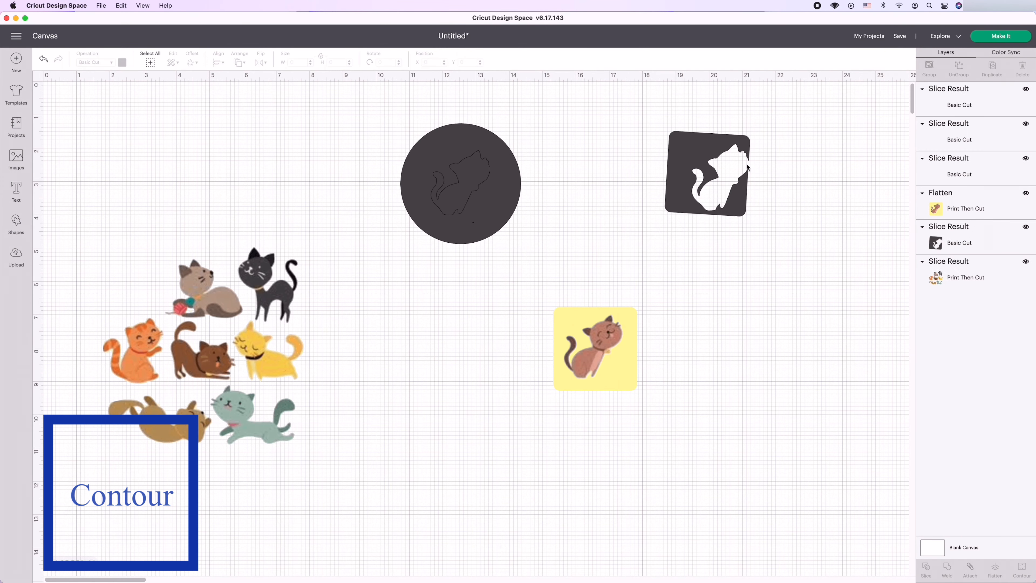
- Separate the slice results by placing the two cat silhouettes side by side above the circle with the cat cutout
click(463, 171)
drag(463, 170, 522, 253)
click(464, 183)
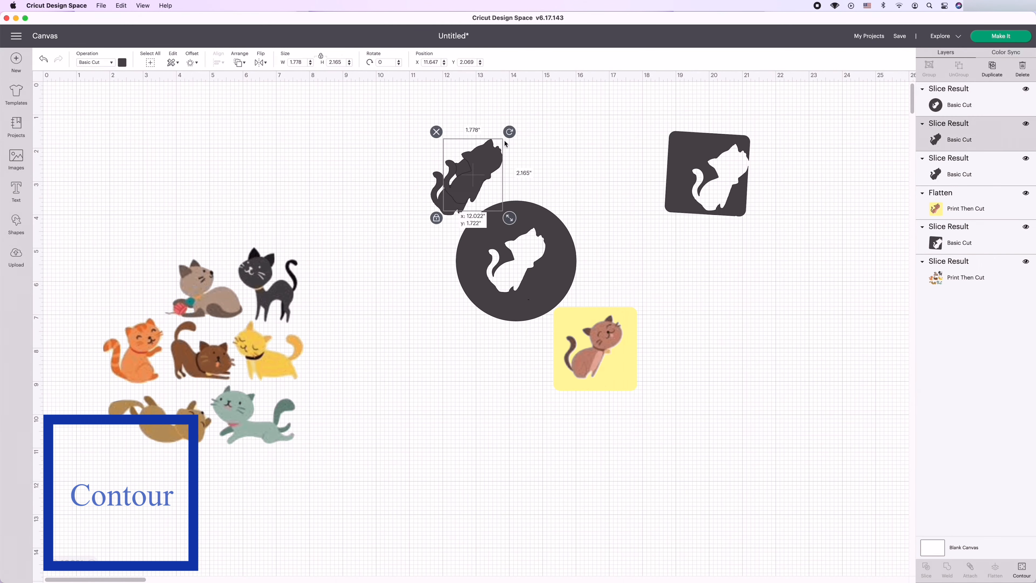
drag(464, 184, 464, 125)
click(510, 246)
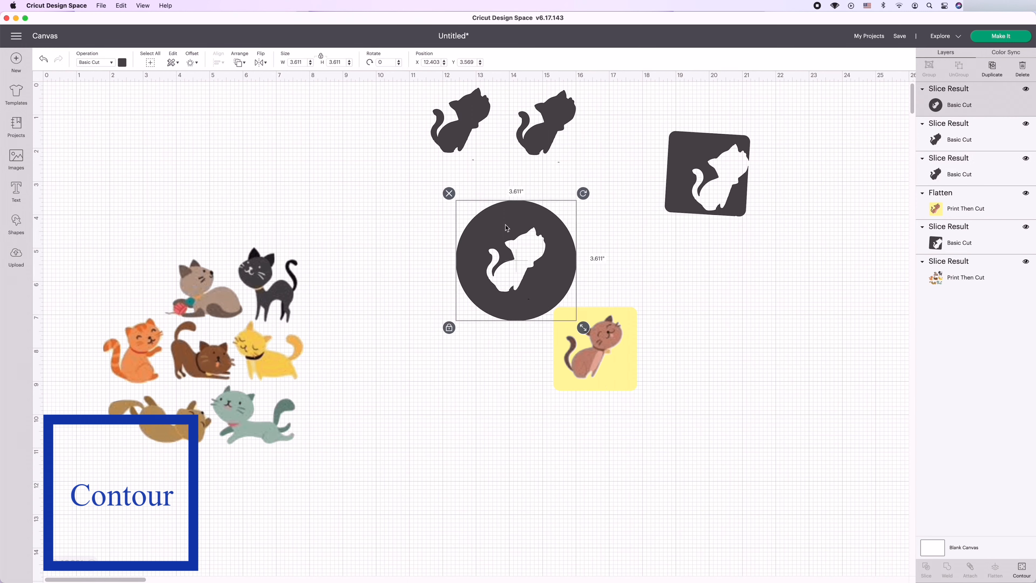
drag(510, 246, 517, 213)
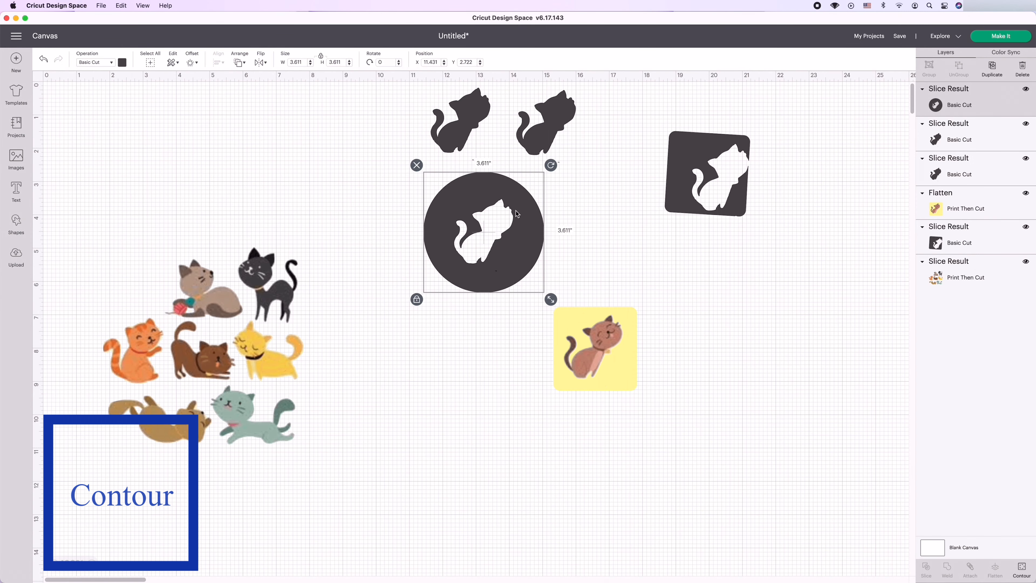
- Use Contour to hide all inner contours of the circle with the cat cutout
click(1021, 569)
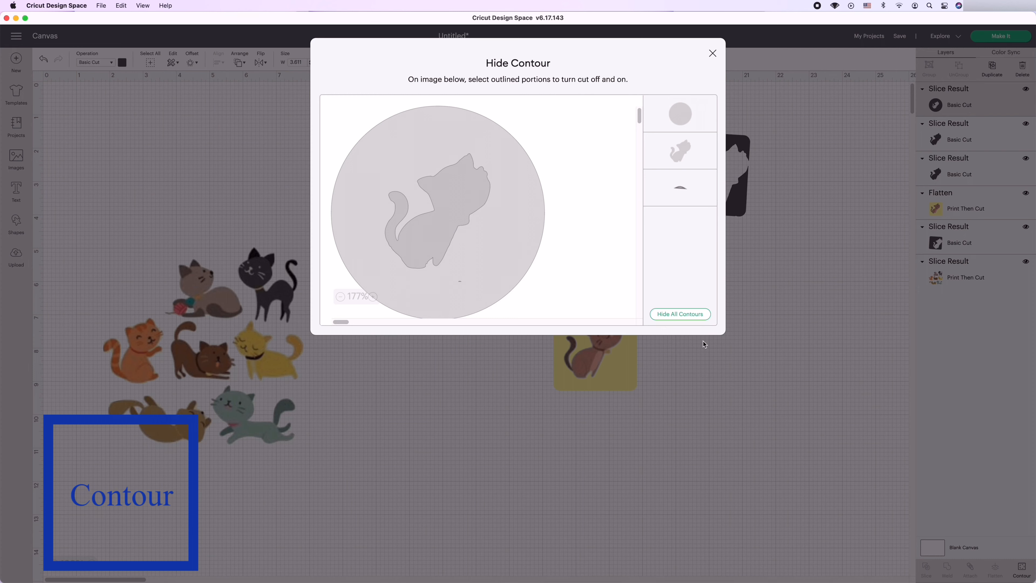
click(697, 319)
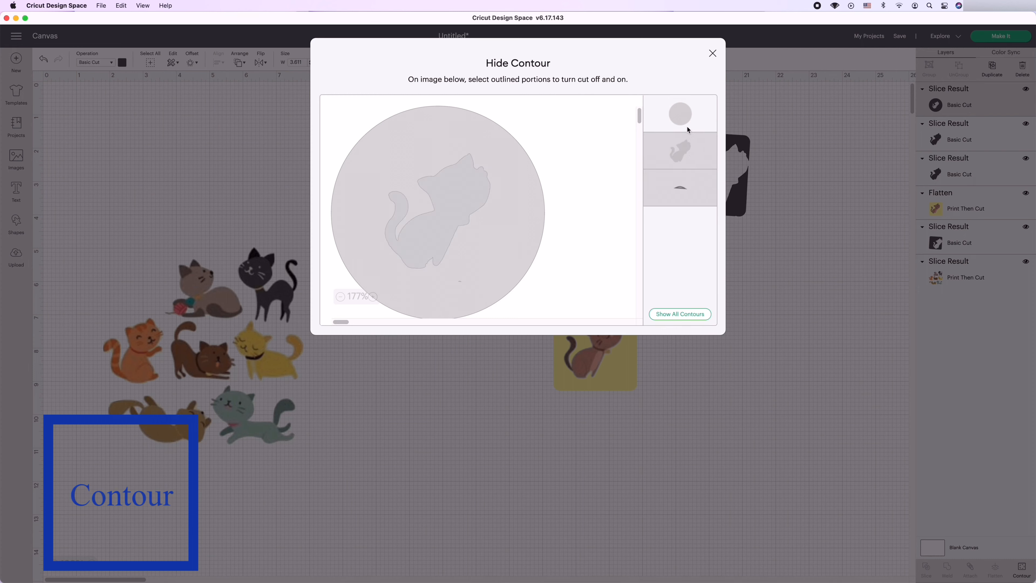
click(635, 446)
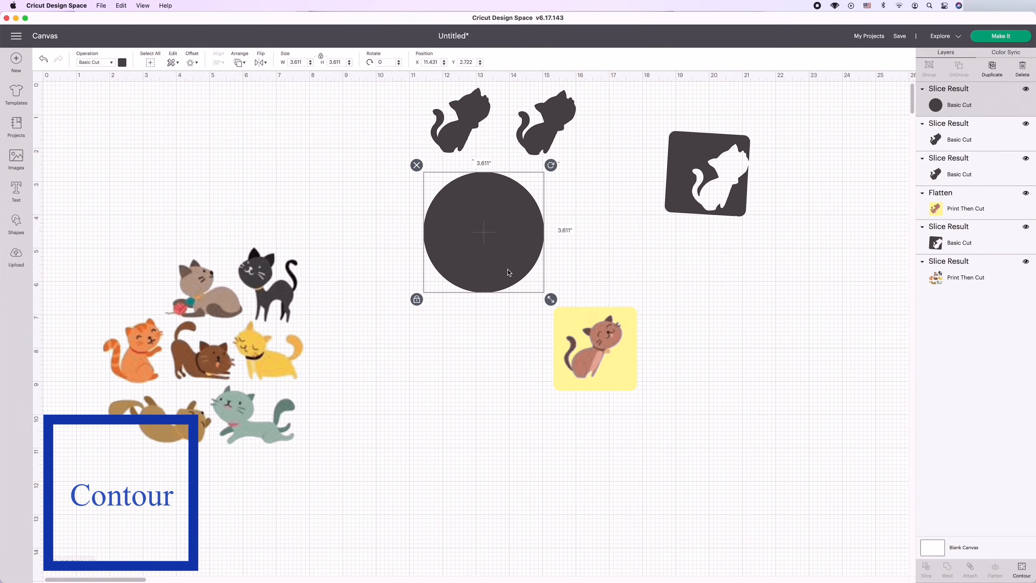
drag(478, 186, 478, 185)
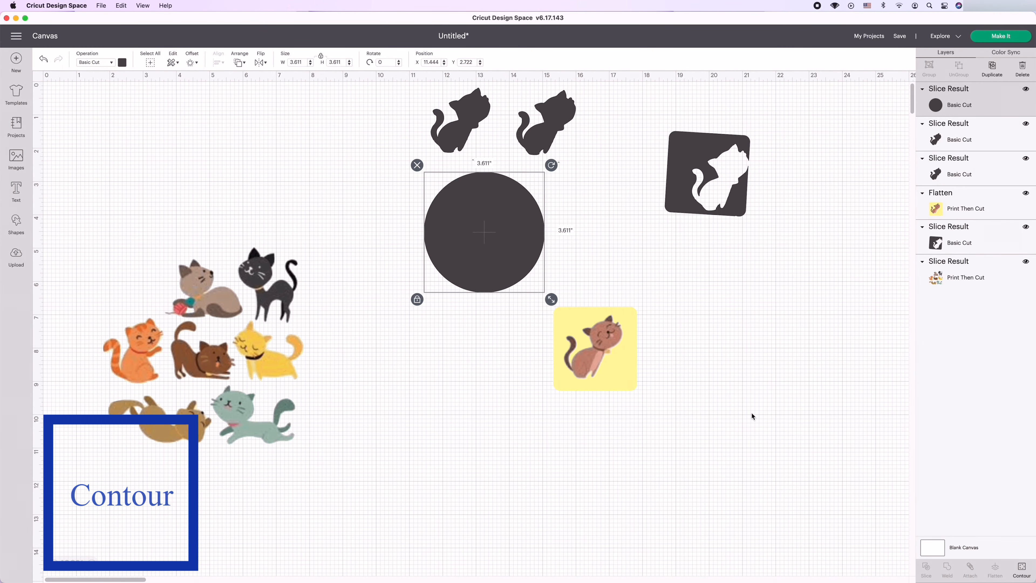
- Turn the cat-shaped contour of the circle back on using Contour
click(1021, 568)
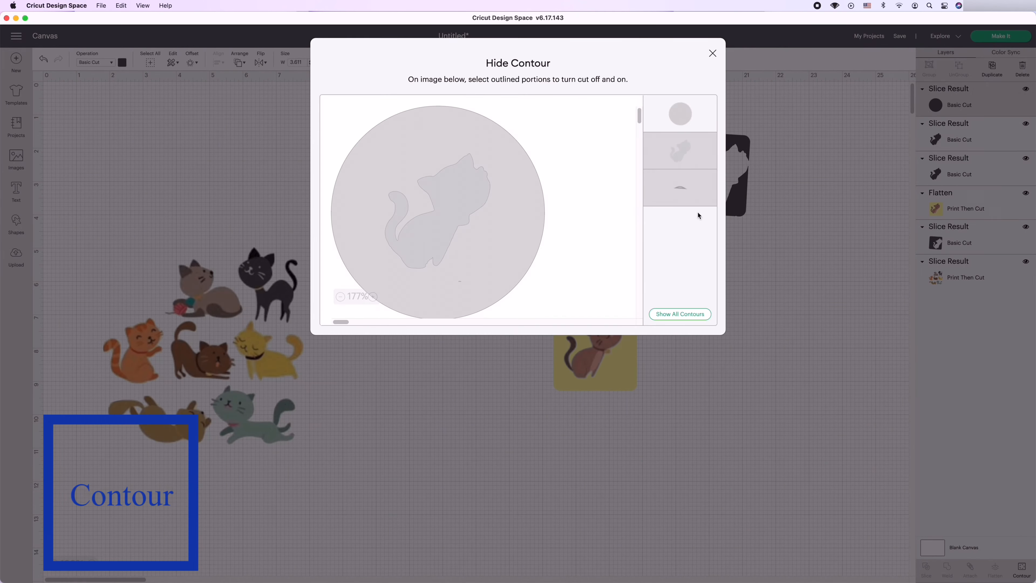
click(686, 153)
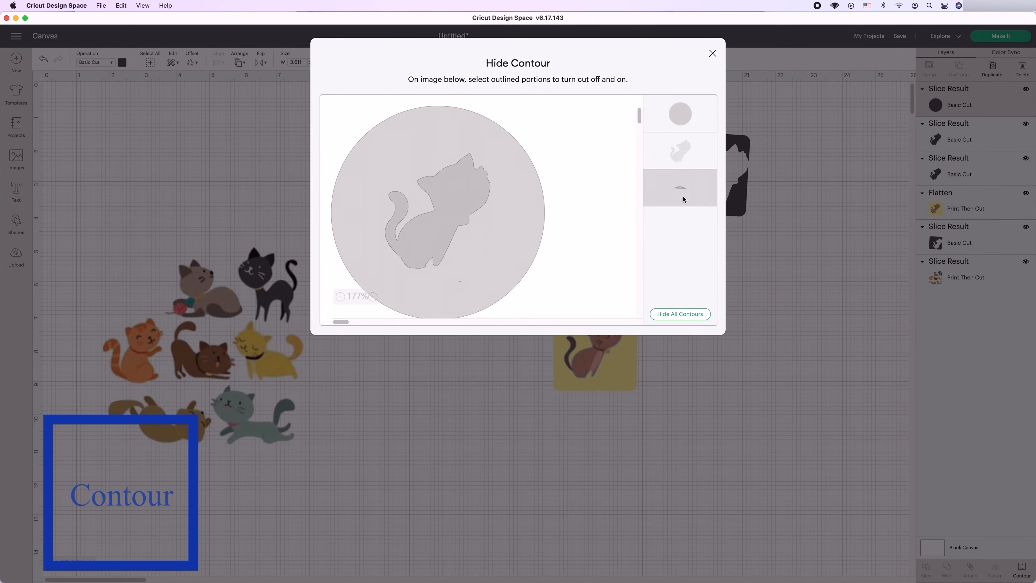
click(542, 462)
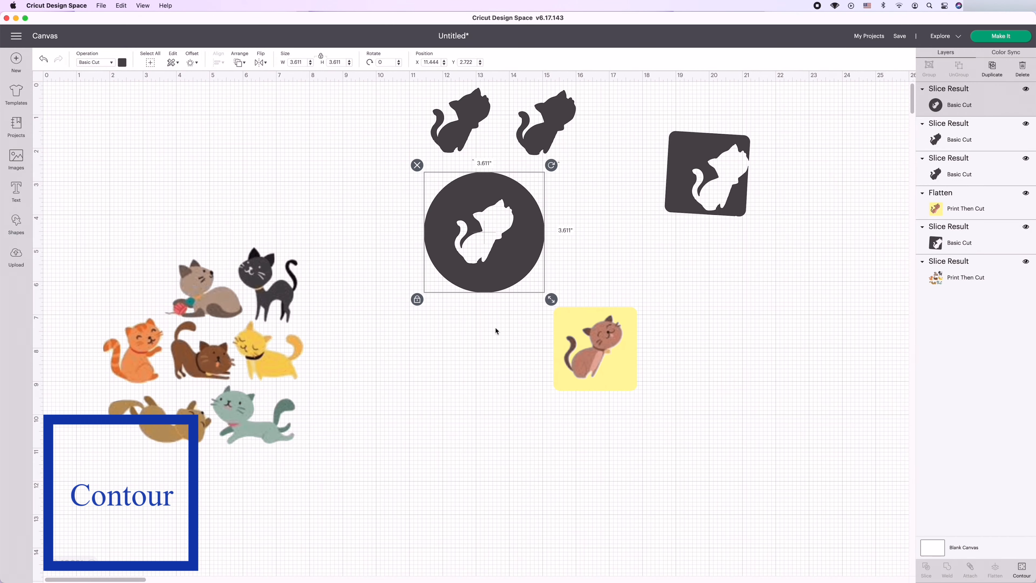
click(496, 260)
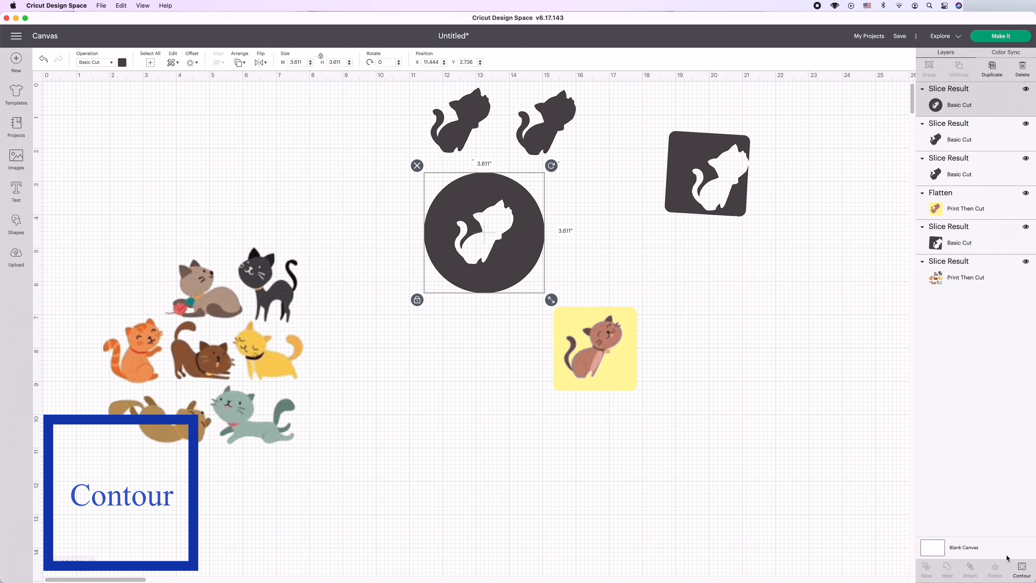
- Hide the outer circle and small sliver contours, keeping only the cat contour of the sliced circle
click(1021, 568)
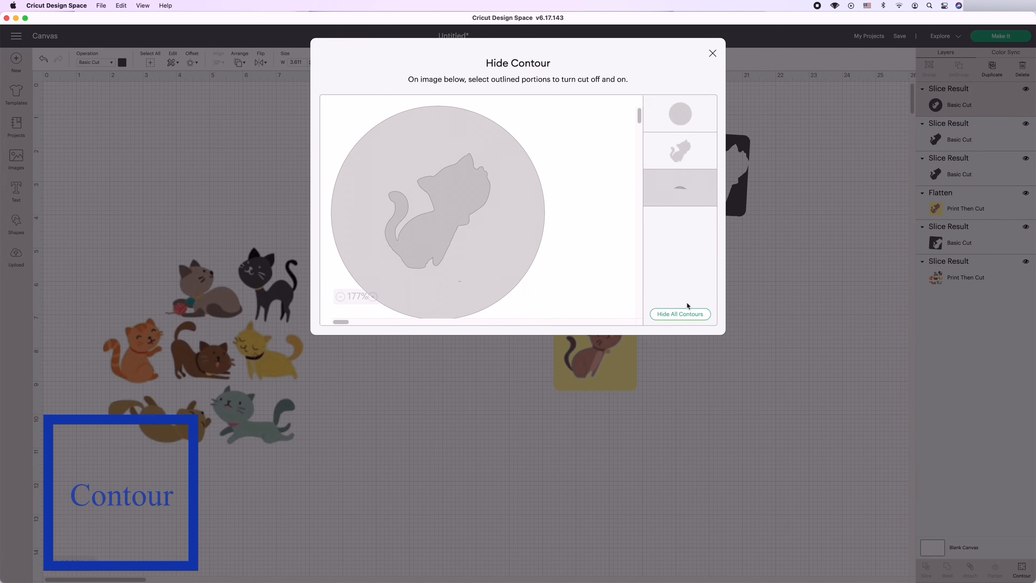
click(690, 314)
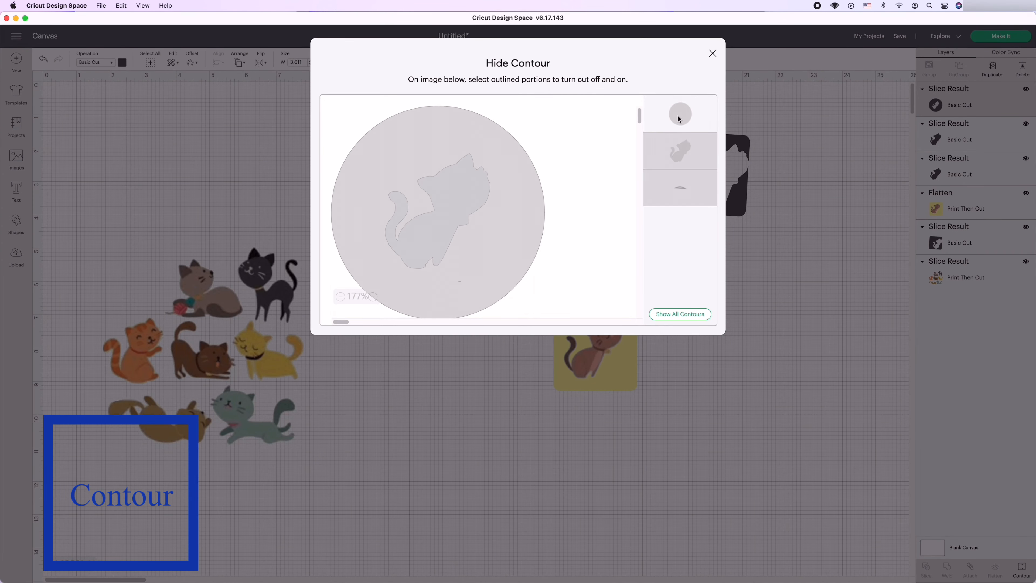
click(668, 160)
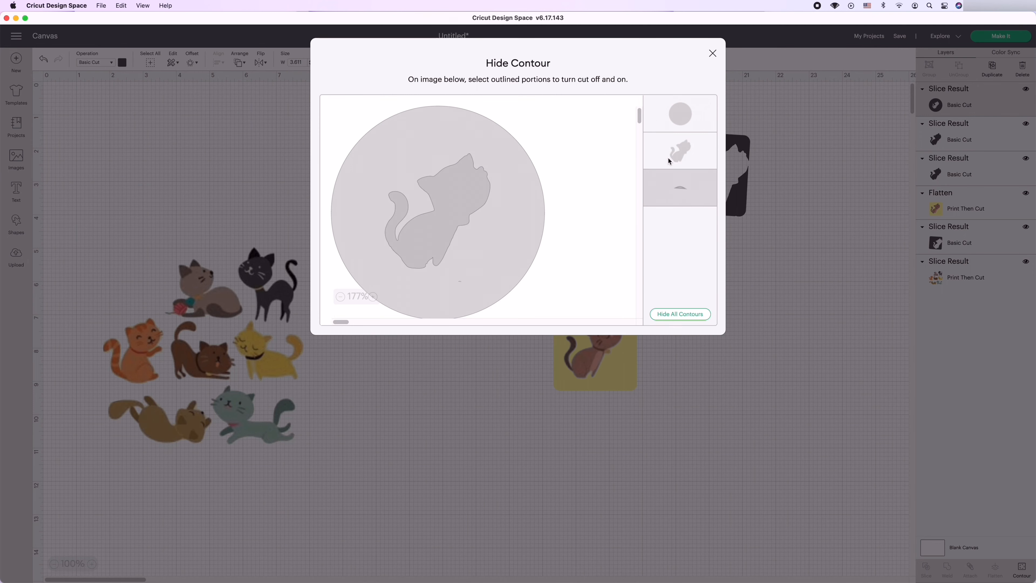
click(686, 114)
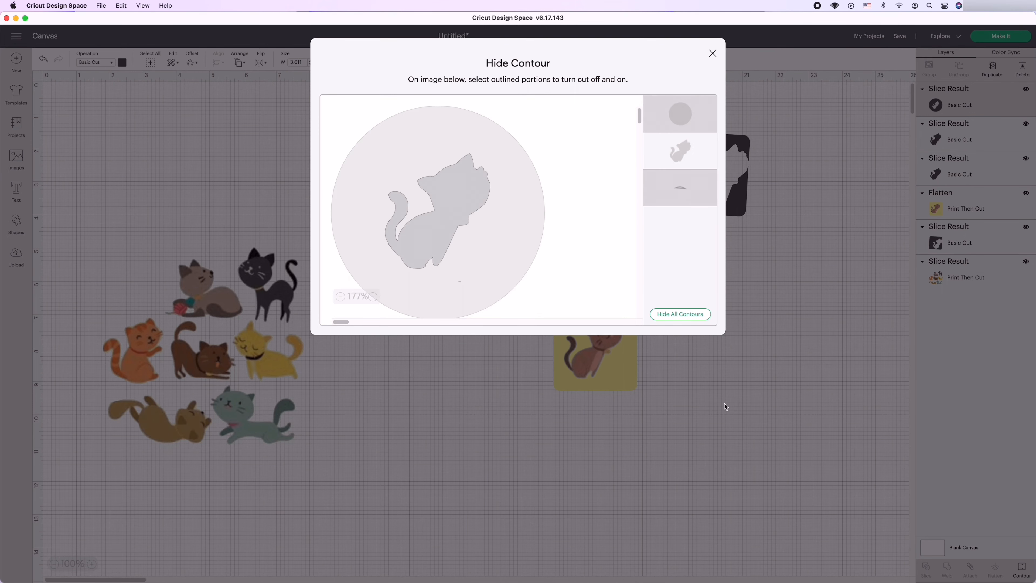
click(772, 448)
- Arrange the three black cat silhouettes side by side in a row
drag(460, 130, 464, 146)
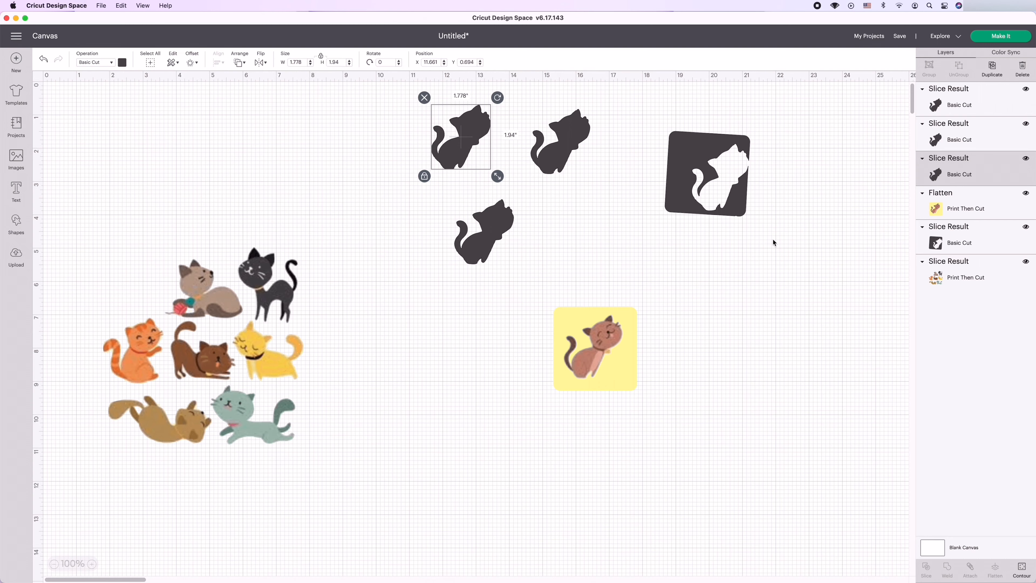
drag(574, 175, 605, 176)
drag(498, 235, 526, 152)
- Group the three black cat silhouettes, move the group lower, and scale it to about 5.43 inches wide
drag(426, 99, 623, 177)
click(930, 69)
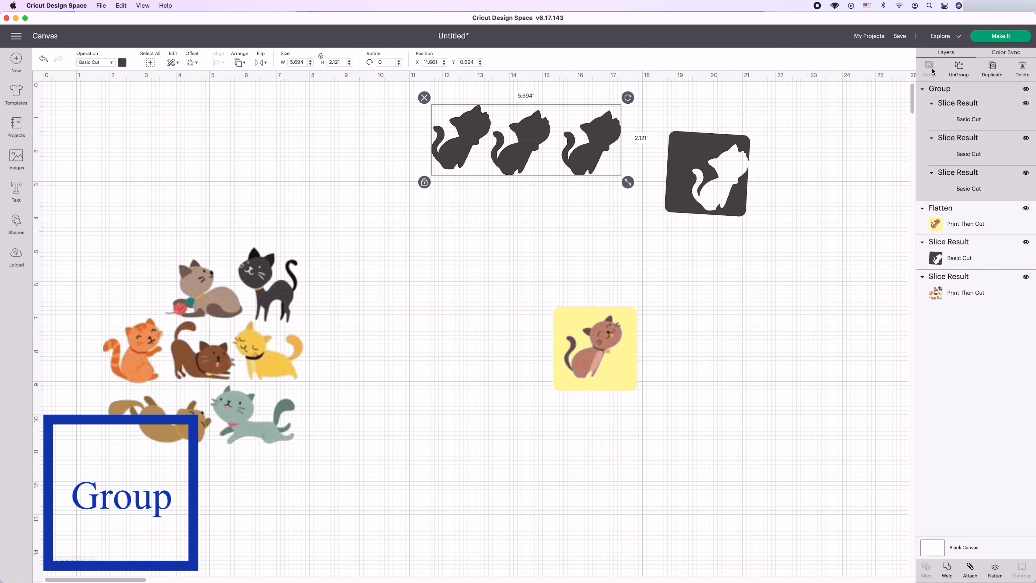
drag(593, 139, 573, 201)
drag(607, 245, 540, 245)
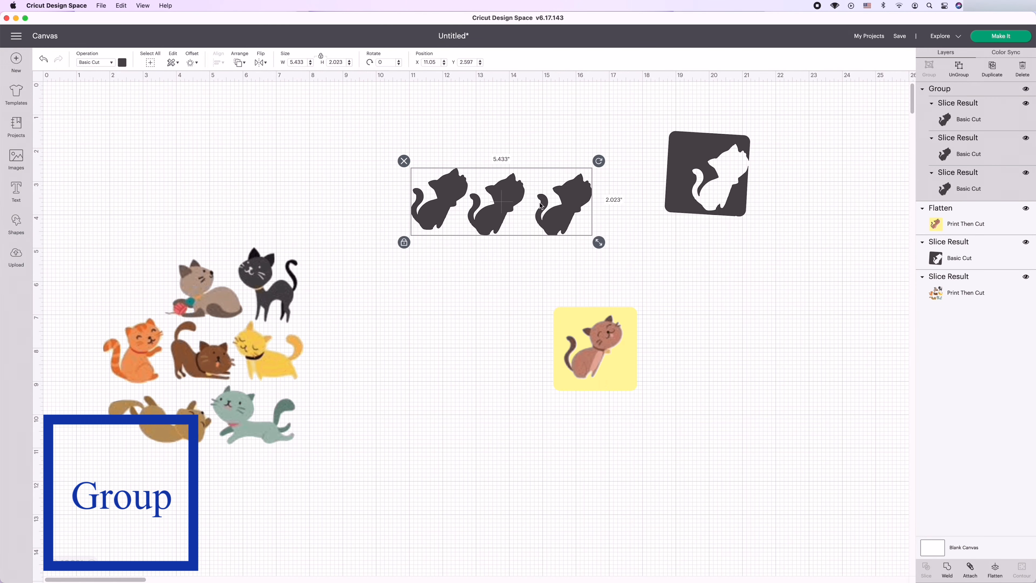
- Ungroup the three black cat silhouettes and rotate the middle cat so it is upside down
click(504, 281)
click(520, 185)
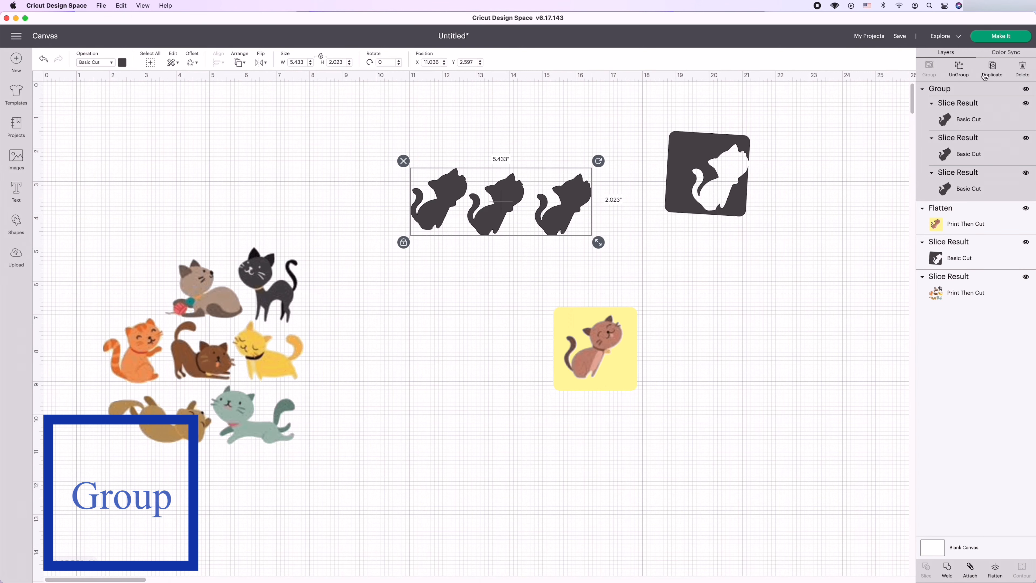
click(959, 69)
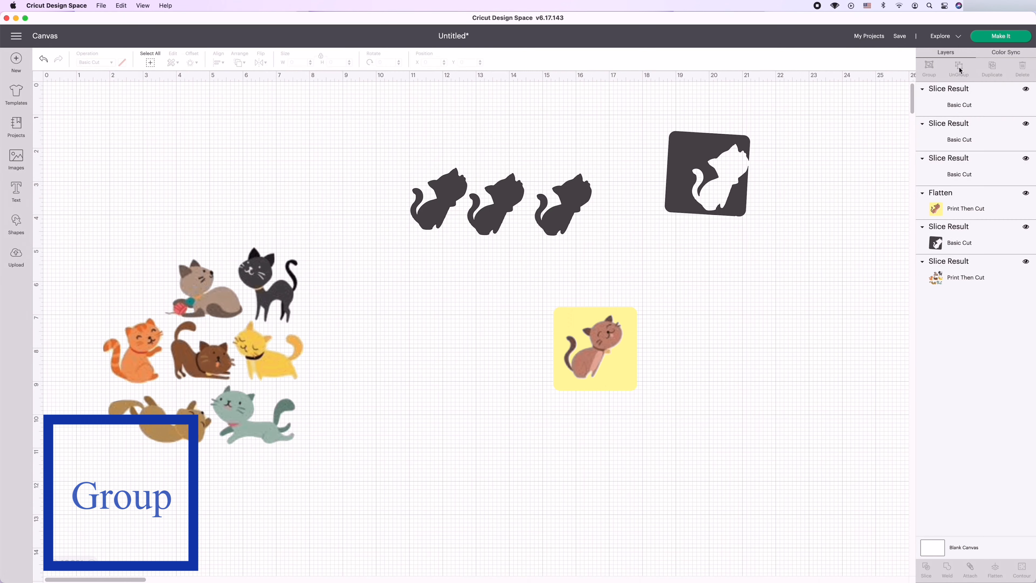
click(521, 199)
drag(536, 169, 457, 286)
click(444, 306)
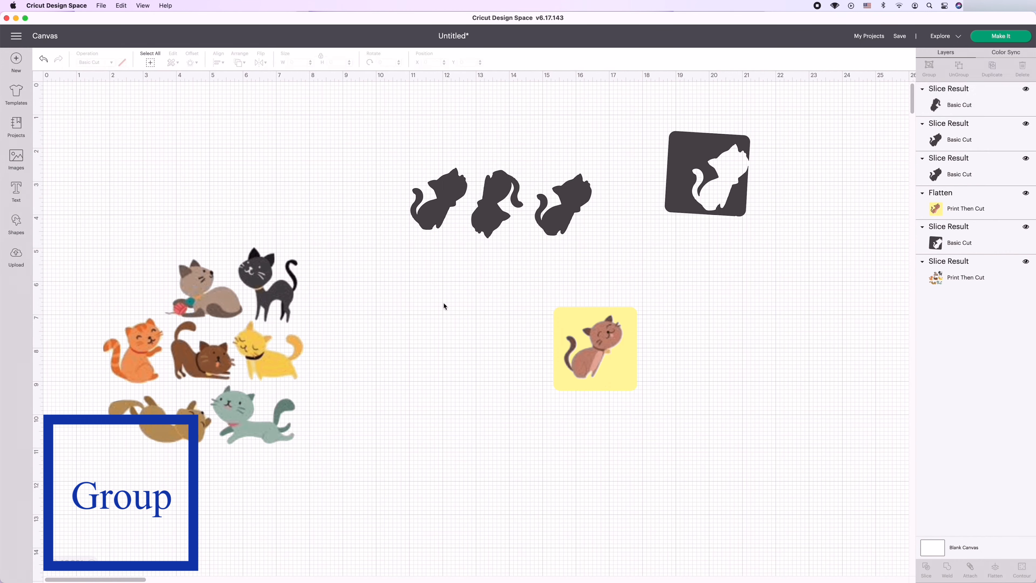
- Group the three black cats again and preview how they are laid out on the Basic Cut mat
drag(403, 150, 599, 204)
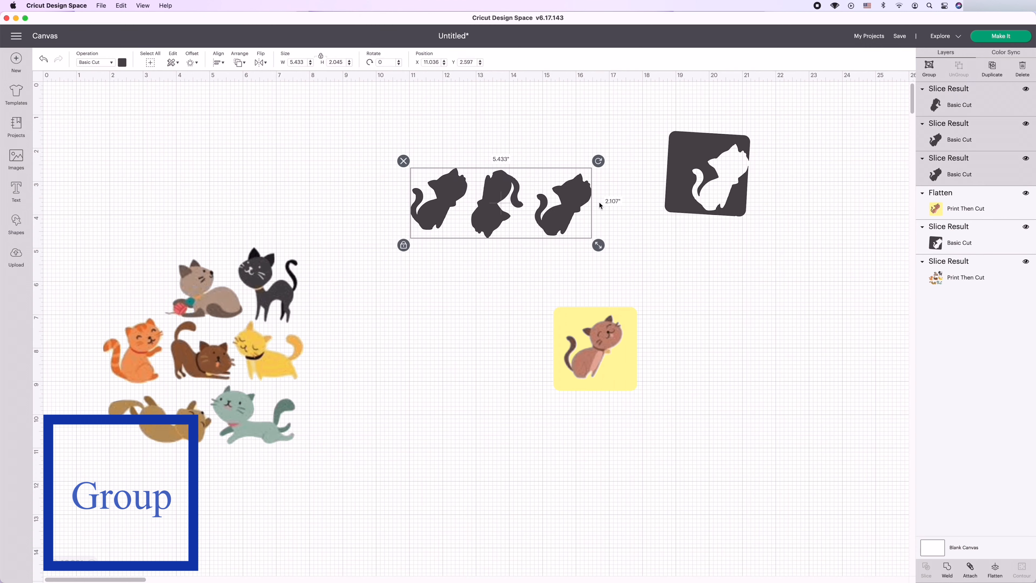
click(930, 68)
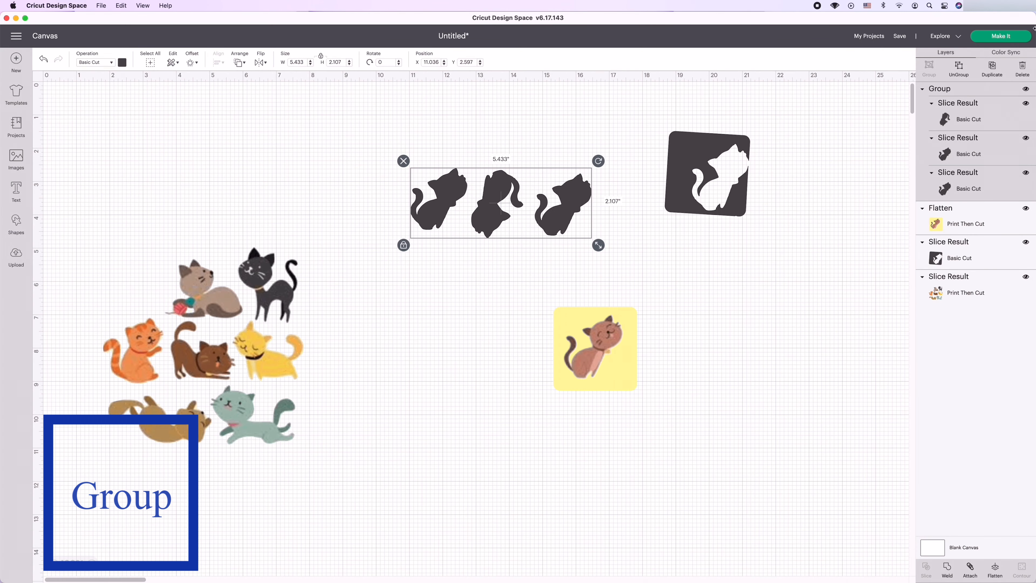
click(1000, 36)
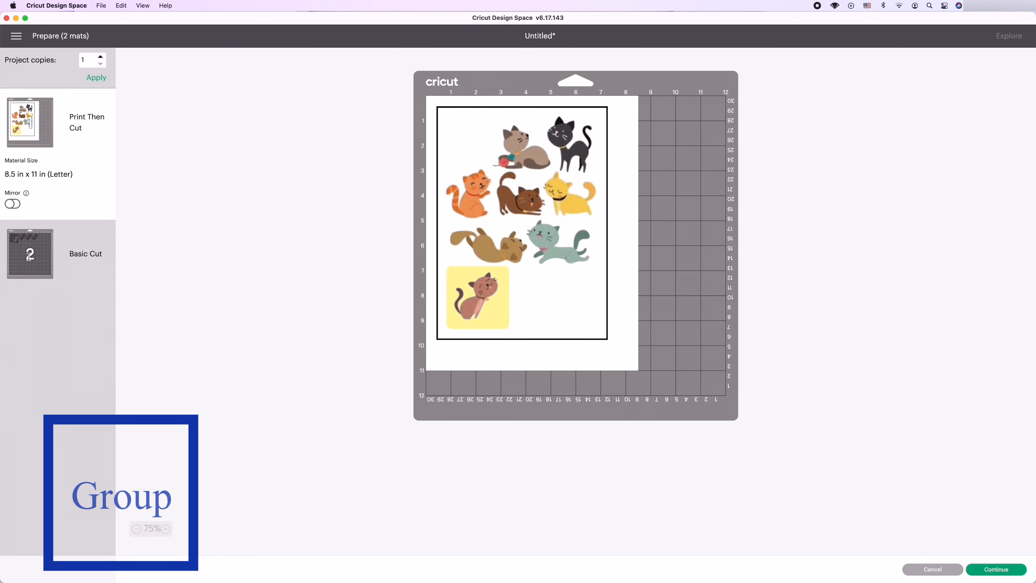
click(29, 253)
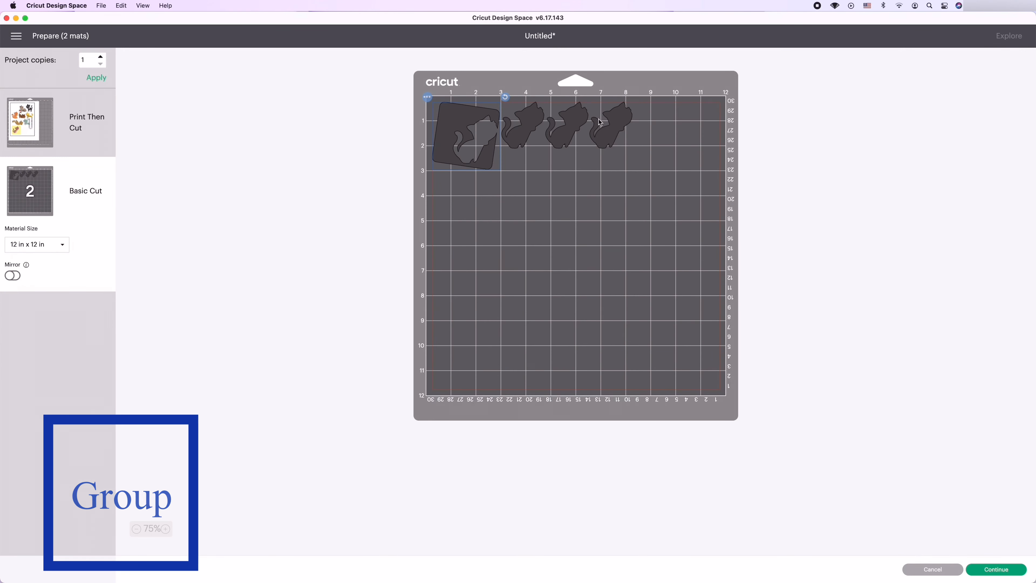
click(928, 569)
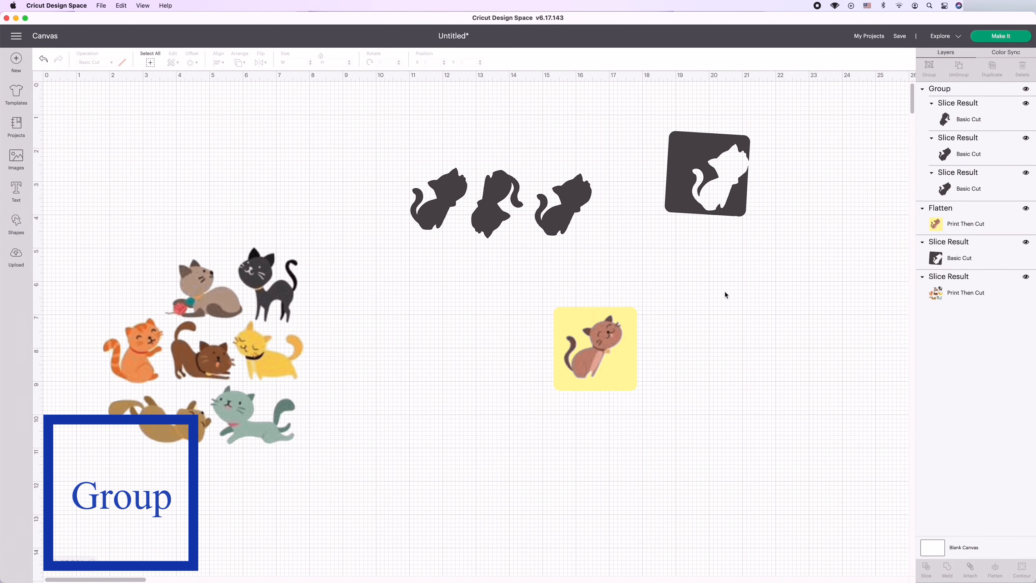
- Attach the grouped black cats and preview their arrangement on the Basic Cut mat
drag(380, 149, 576, 211)
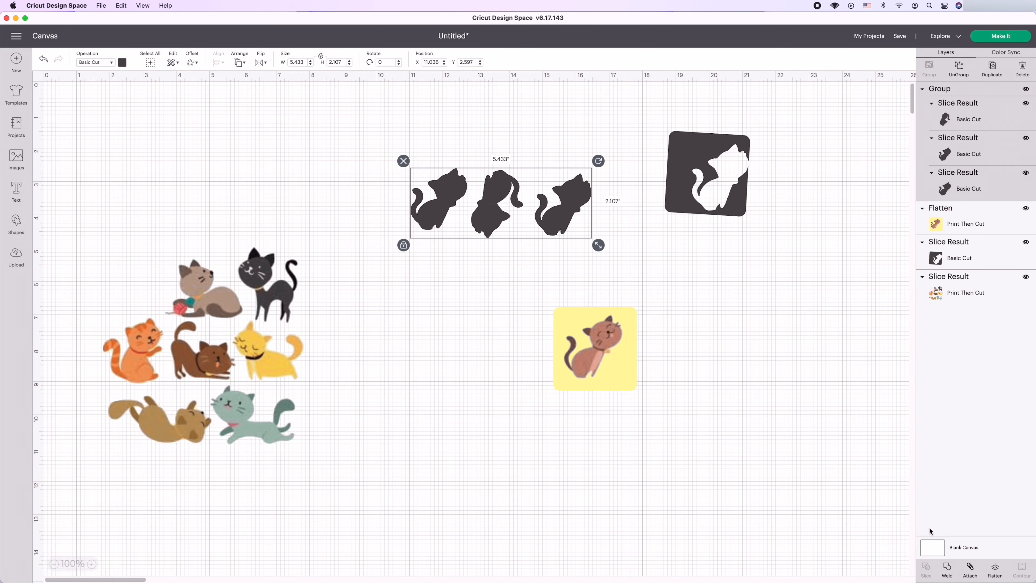
click(970, 571)
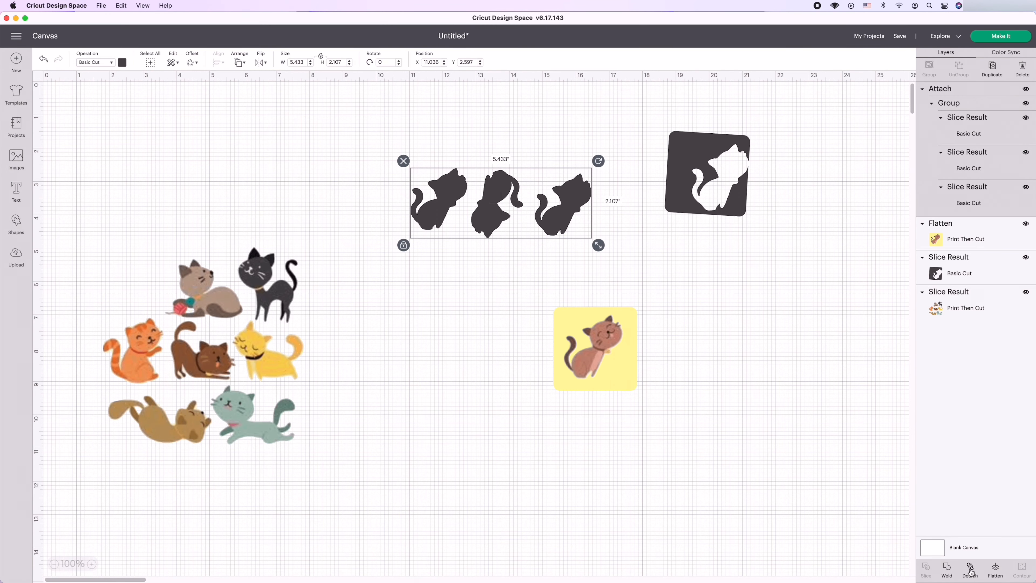
click(978, 38)
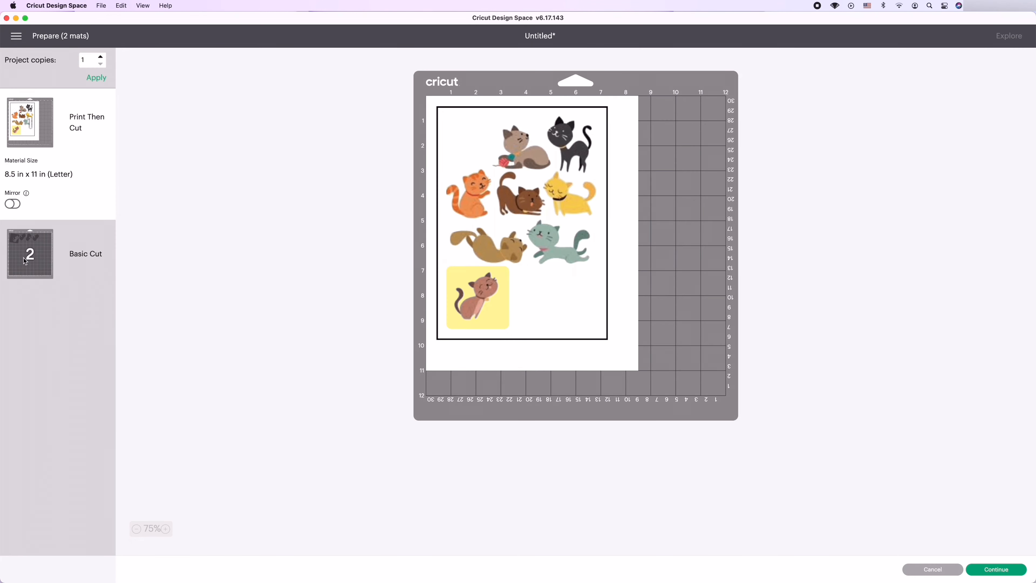
click(26, 261)
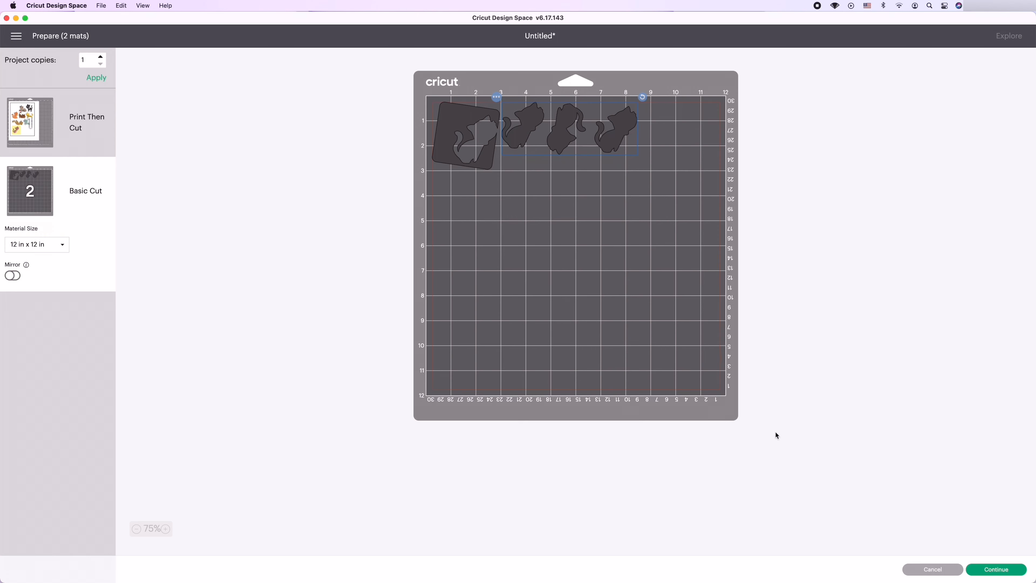
click(958, 571)
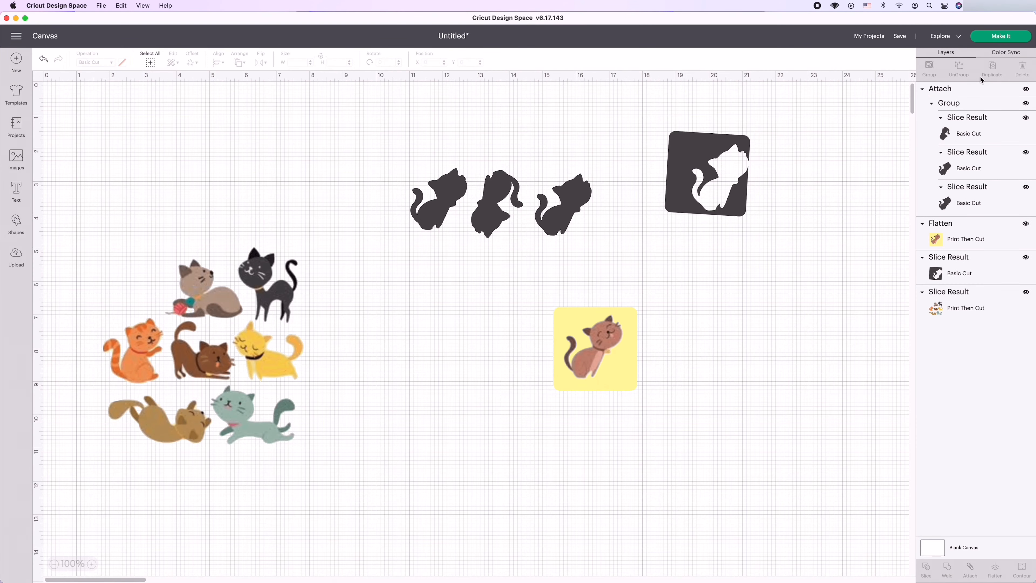
- Duplicate the flattened yellow cat square and place the copy to its right, at about X 19.1, Y 6.7
click(596, 360)
click(992, 67)
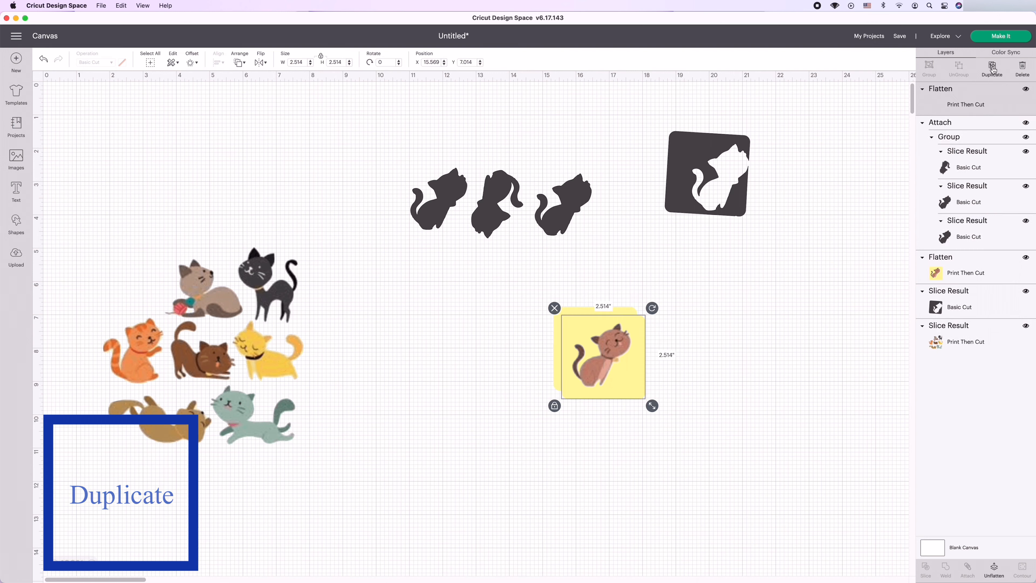
drag(619, 359, 737, 350)
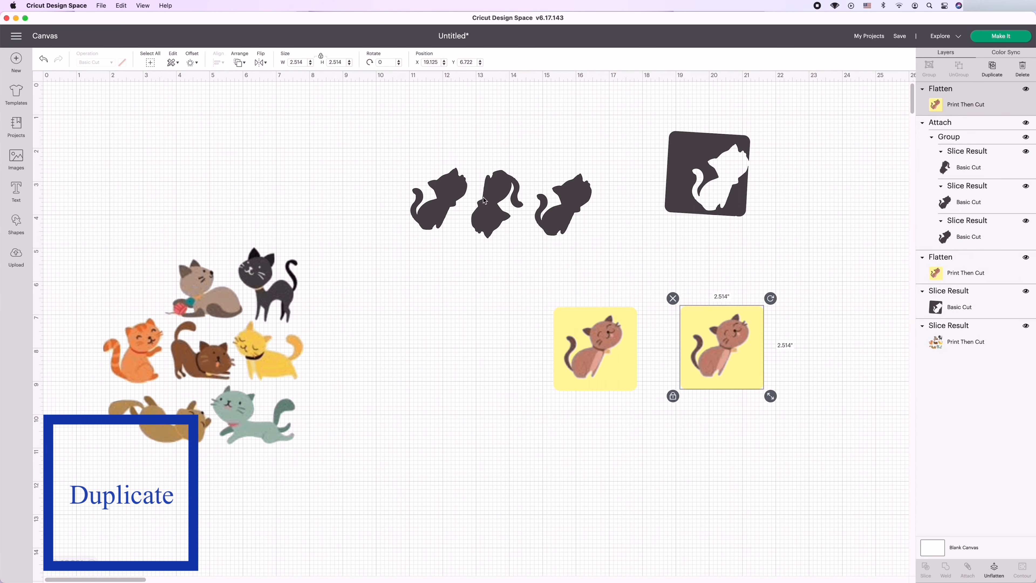
- Duplicate the attached row of black cats and place the copy below the original, at about X 10.7, Y 4.5
click(484, 200)
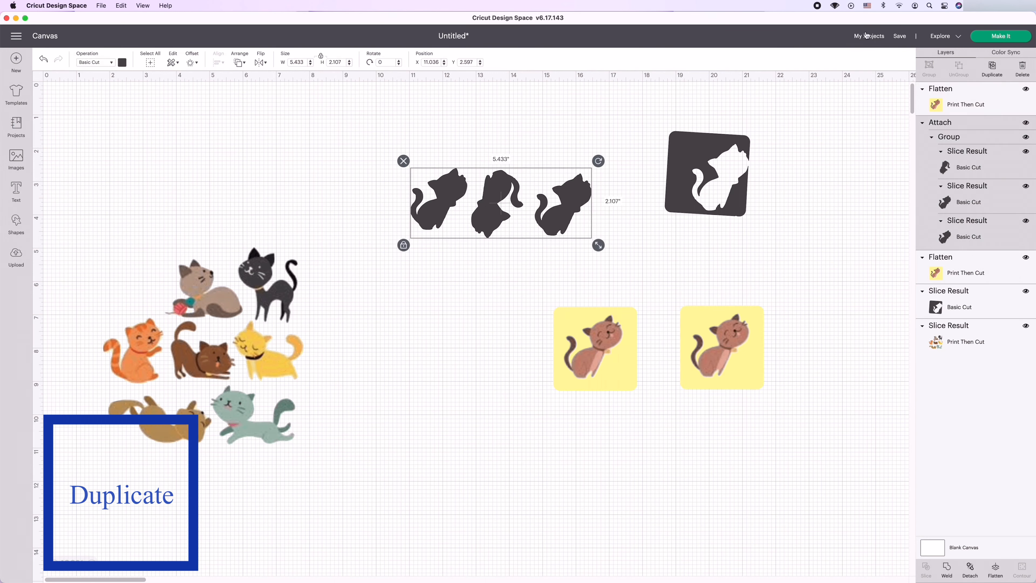
click(997, 67)
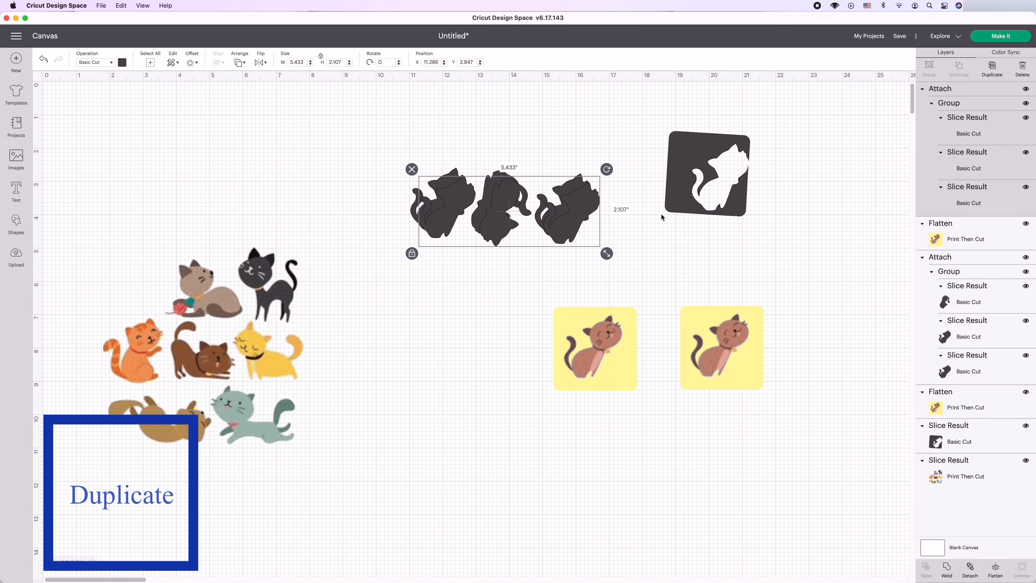
drag(569, 231, 548, 284)
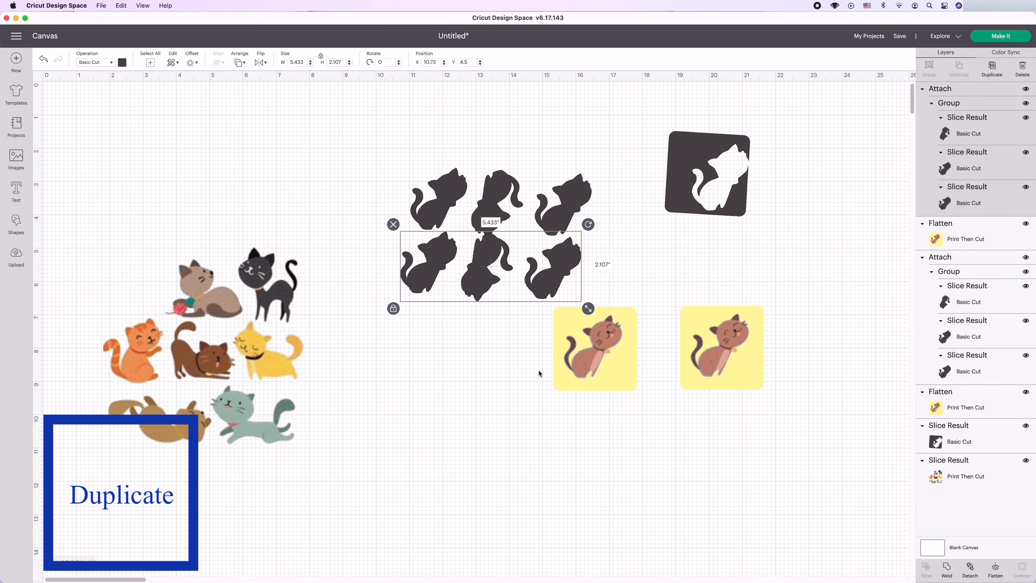
- Move the original yellow square closer to its copy, duplicate both squares, and place the new pair below them
drag(595, 359, 616, 363)
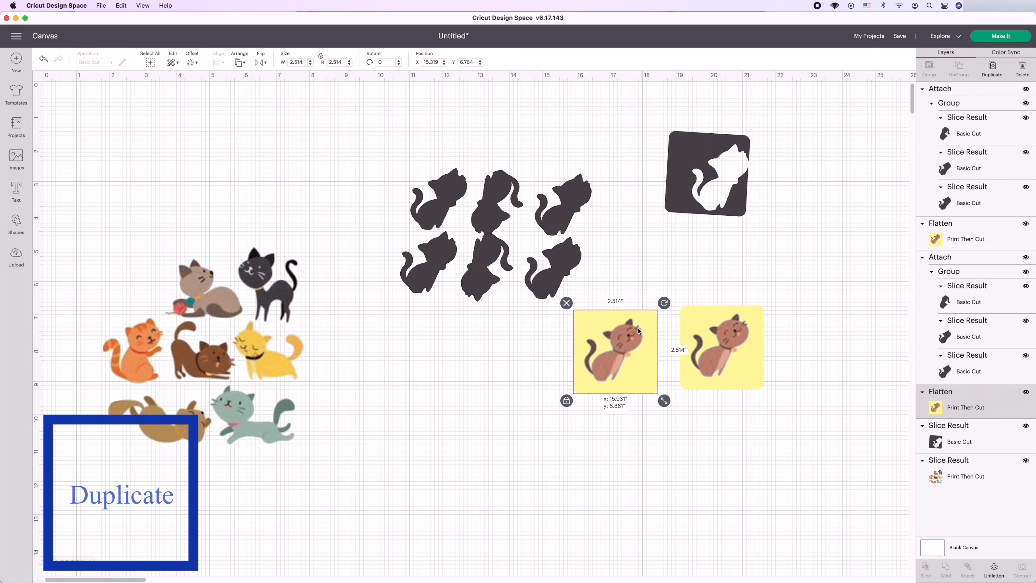
click(541, 366)
drag(547, 311, 769, 386)
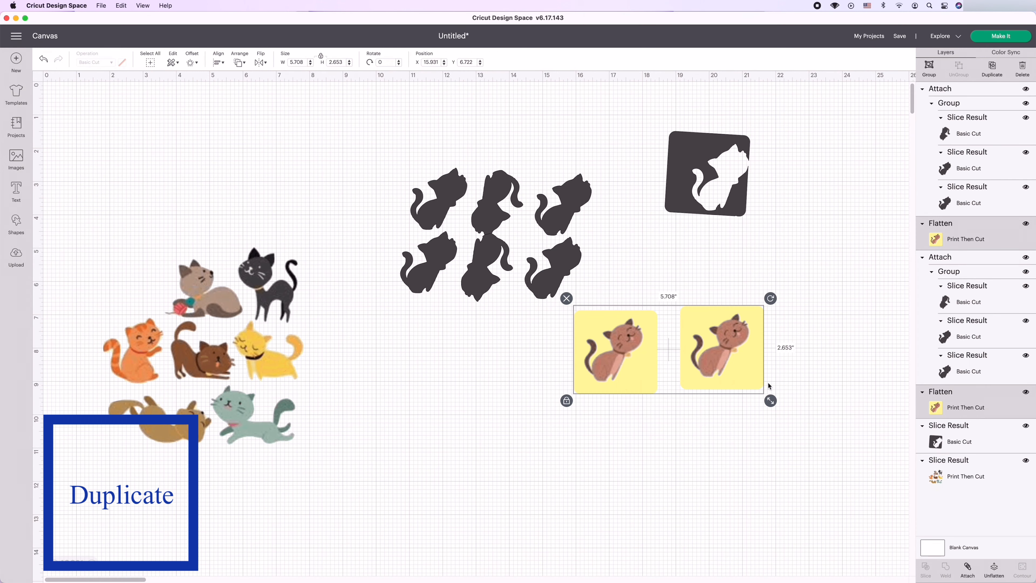
click(992, 69)
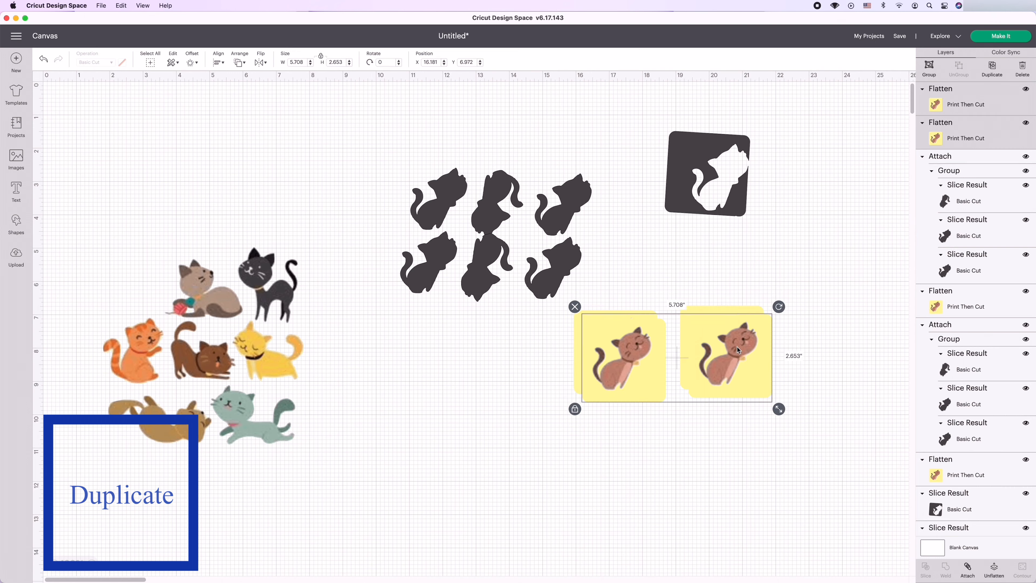
drag(741, 360, 729, 457)
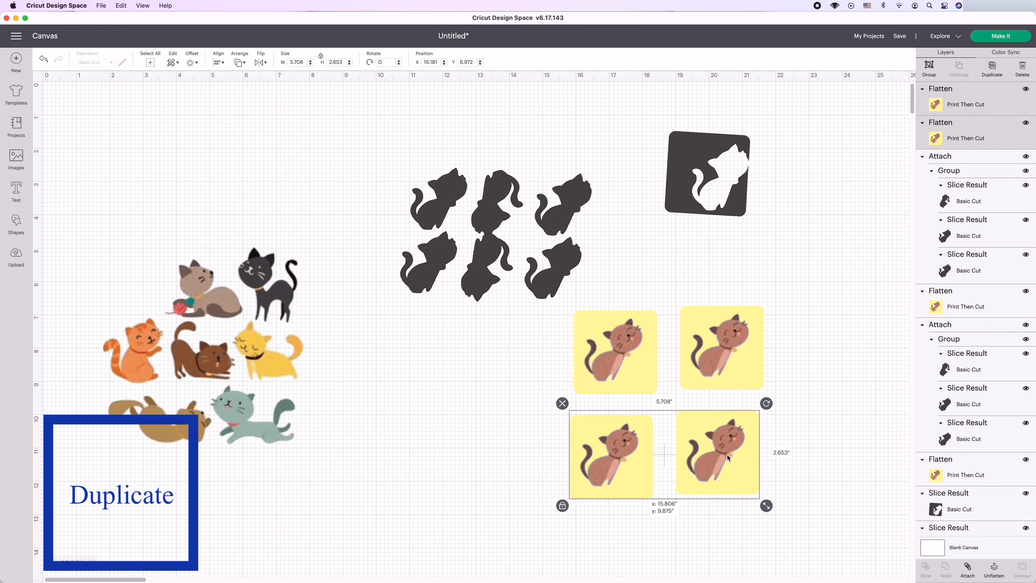
click(422, 400)
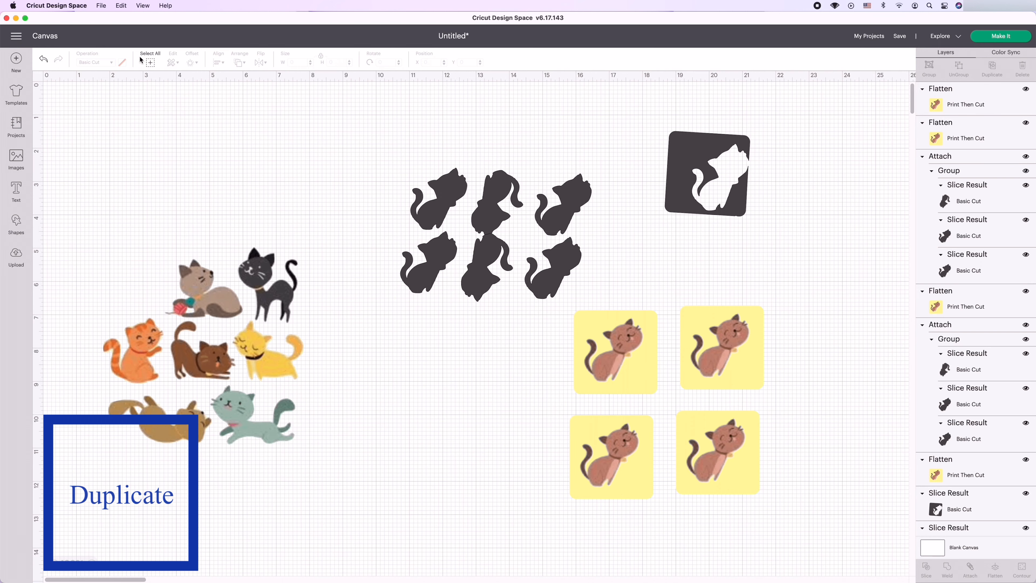
- Move the original row of black cats up to about Y 1.4 and set its operation to Pen
drag(537, 241, 529, 202)
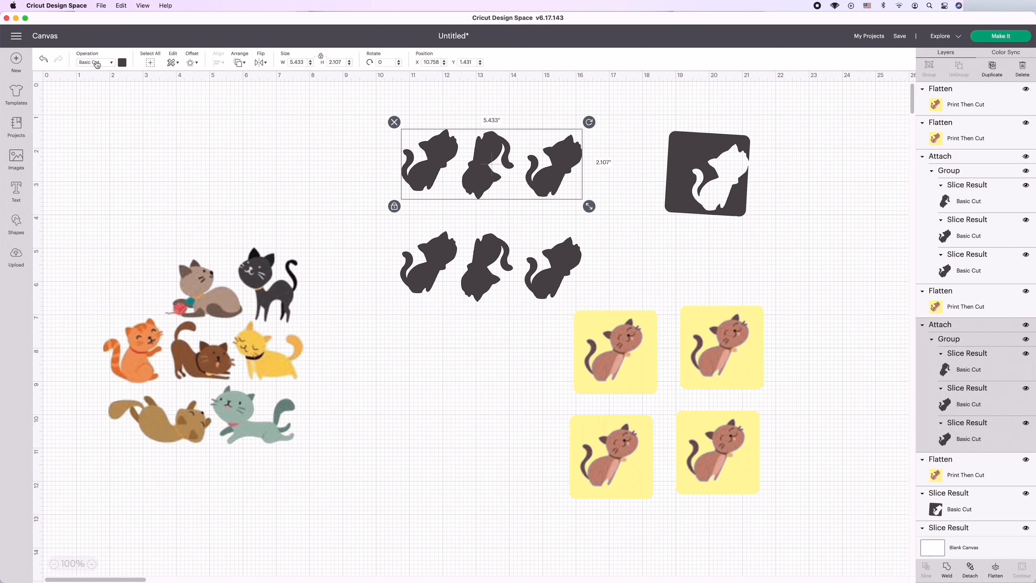
click(111, 62)
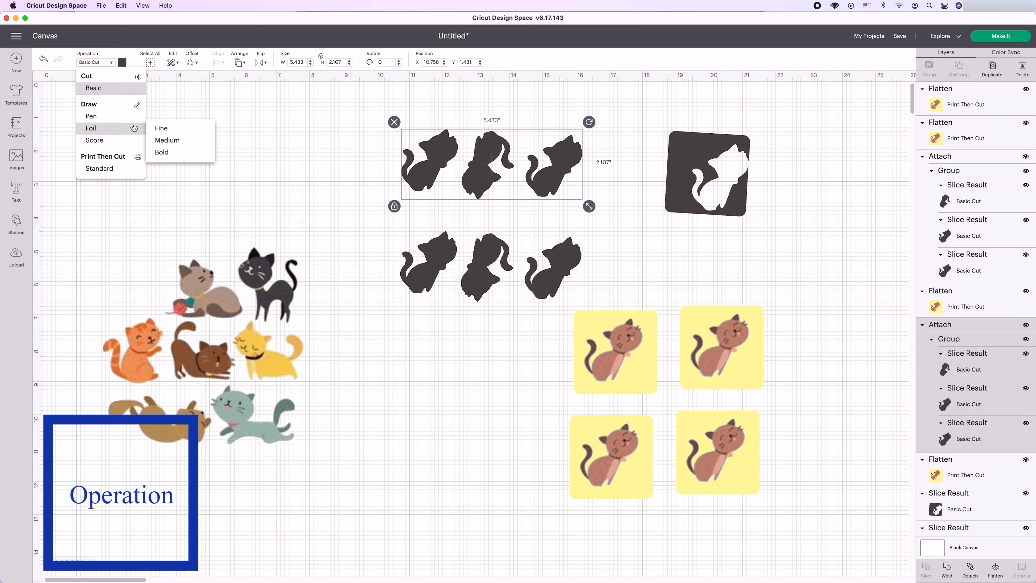
click(91, 117)
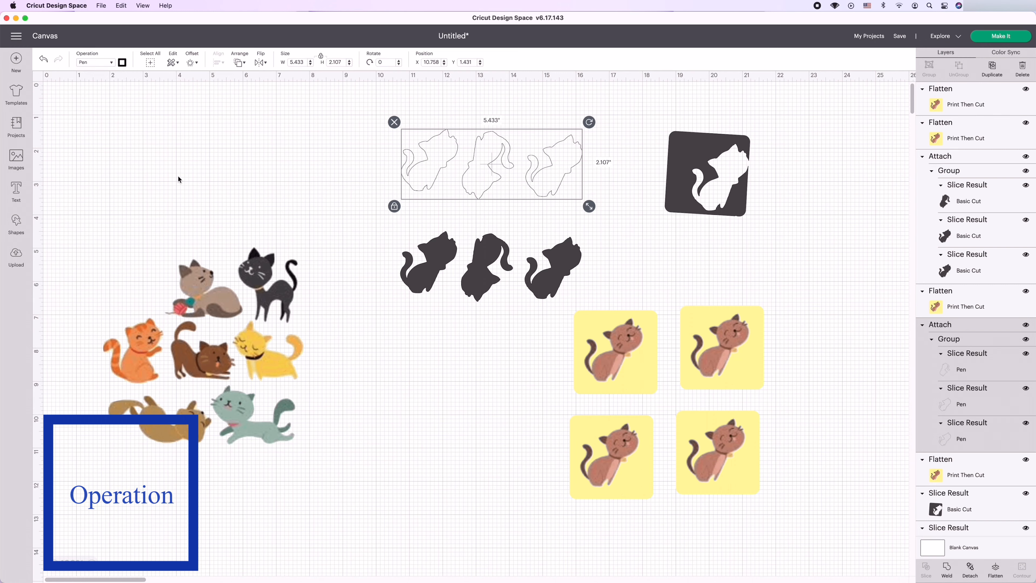
- Try the Fine Foil and Score operations on the upper row of cats
click(102, 65)
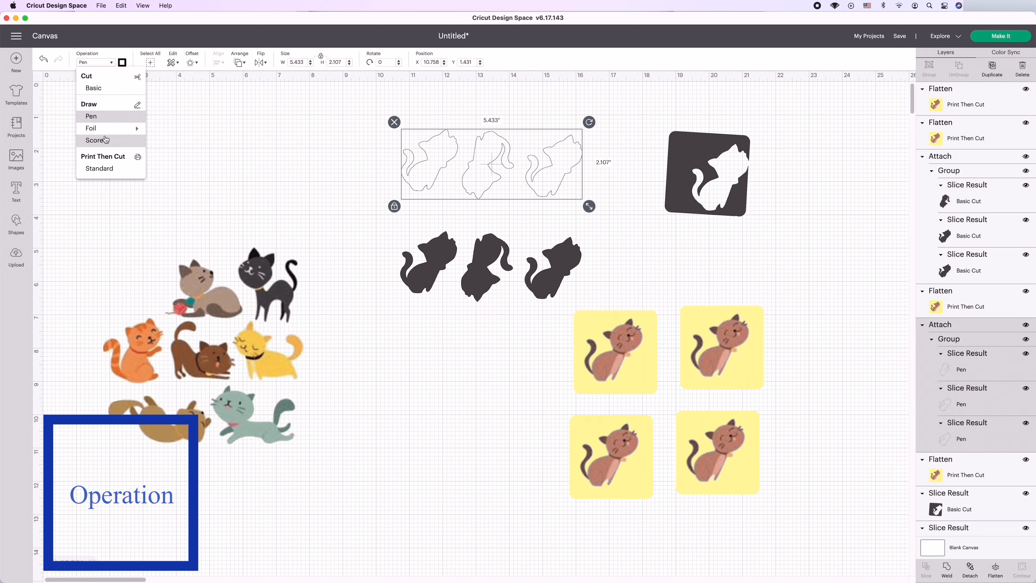
mouse_move(105, 131)
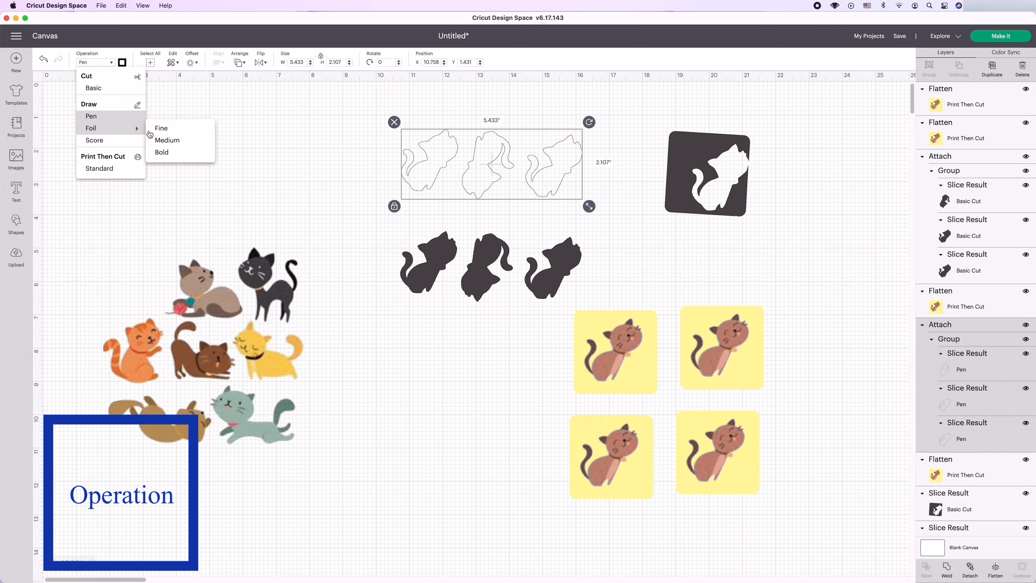
click(161, 130)
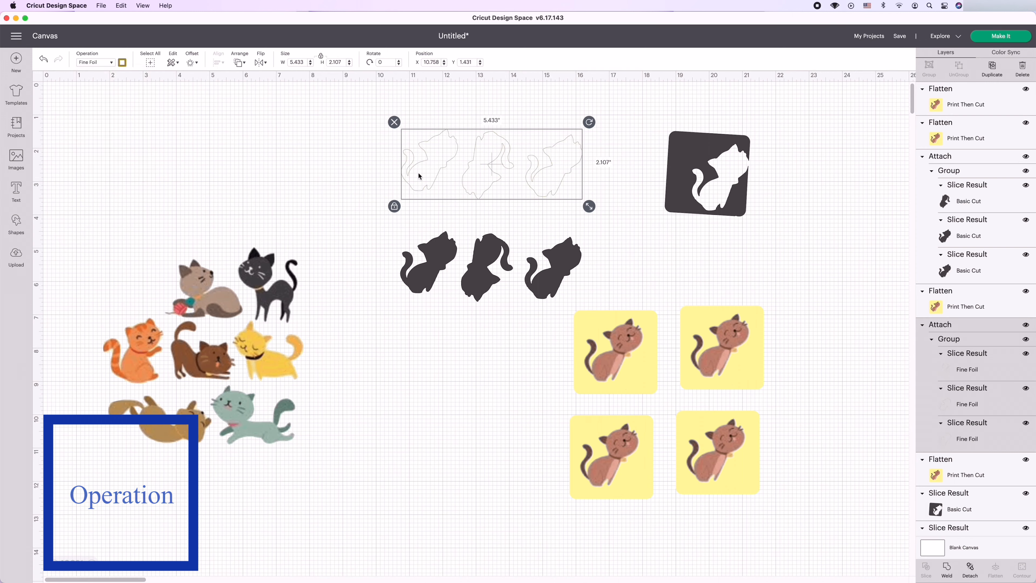
click(107, 65)
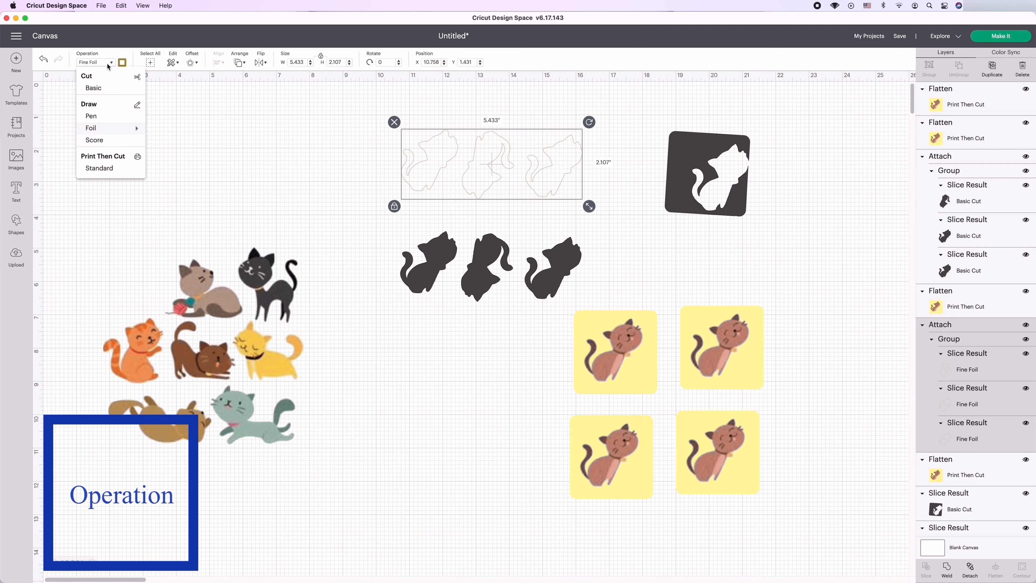
click(102, 146)
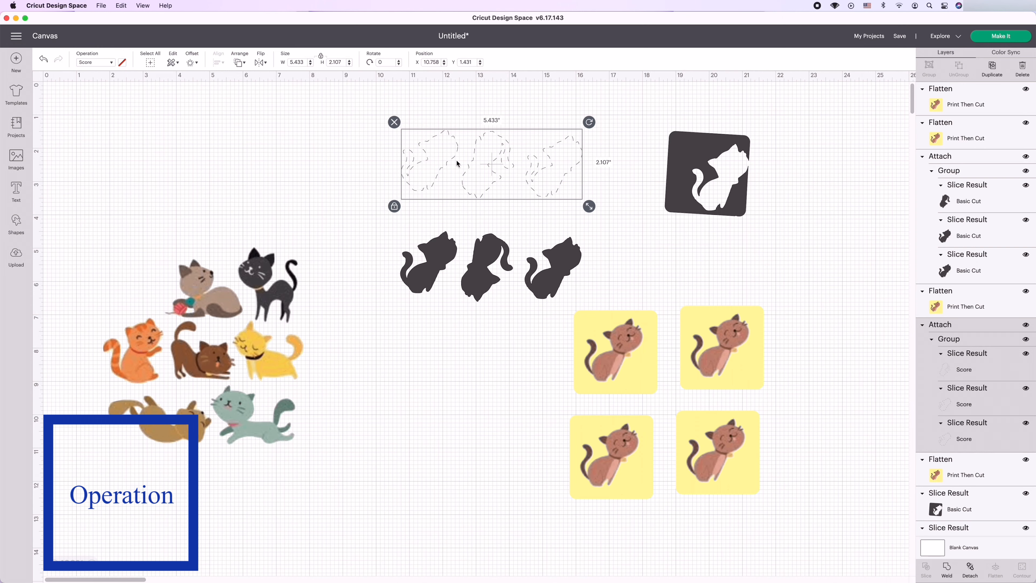
- Set the upper cat row's operation to Print Then Cut and compare its layers with the lower row's
click(110, 63)
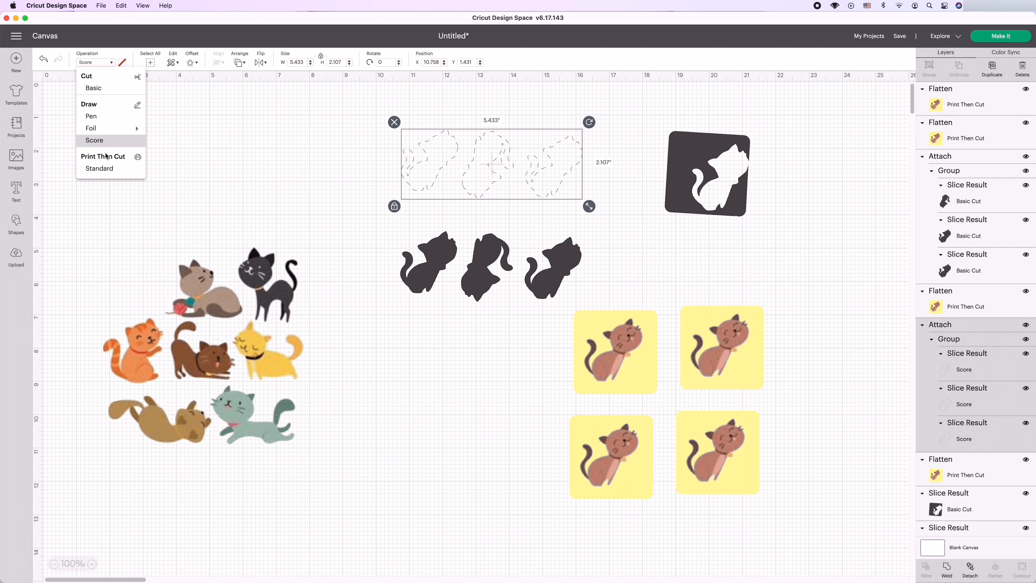
click(105, 171)
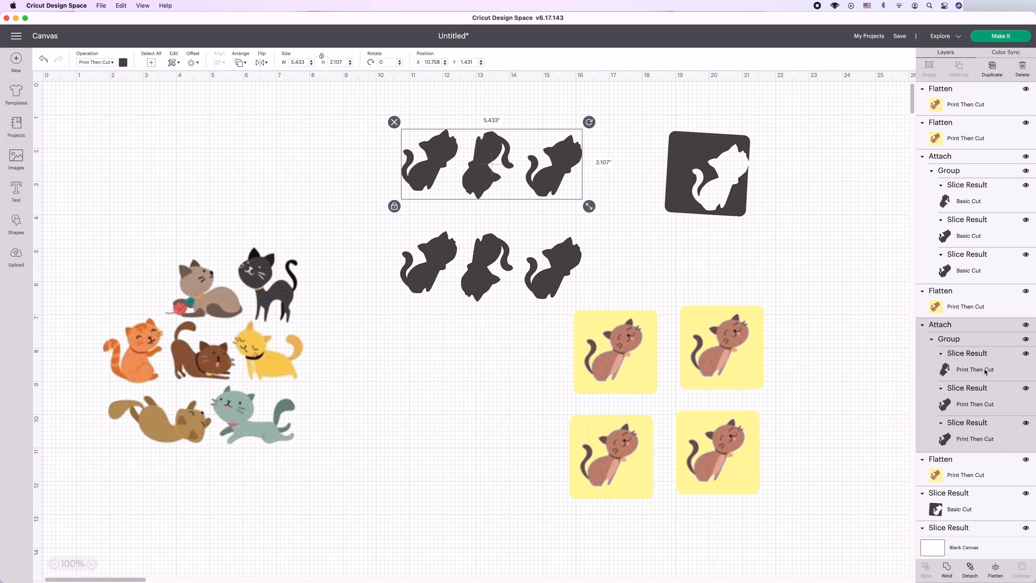
click(574, 269)
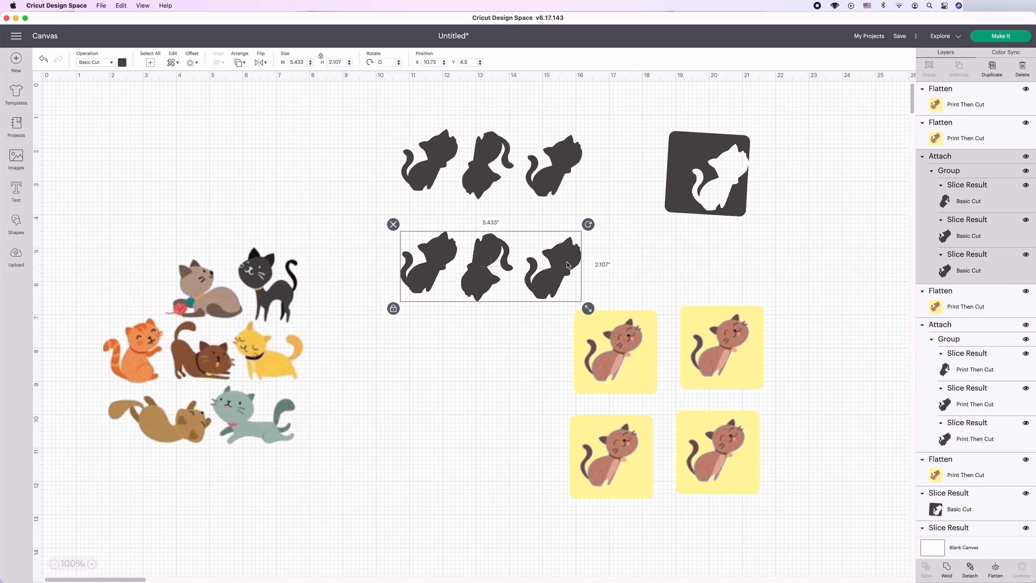
click(548, 190)
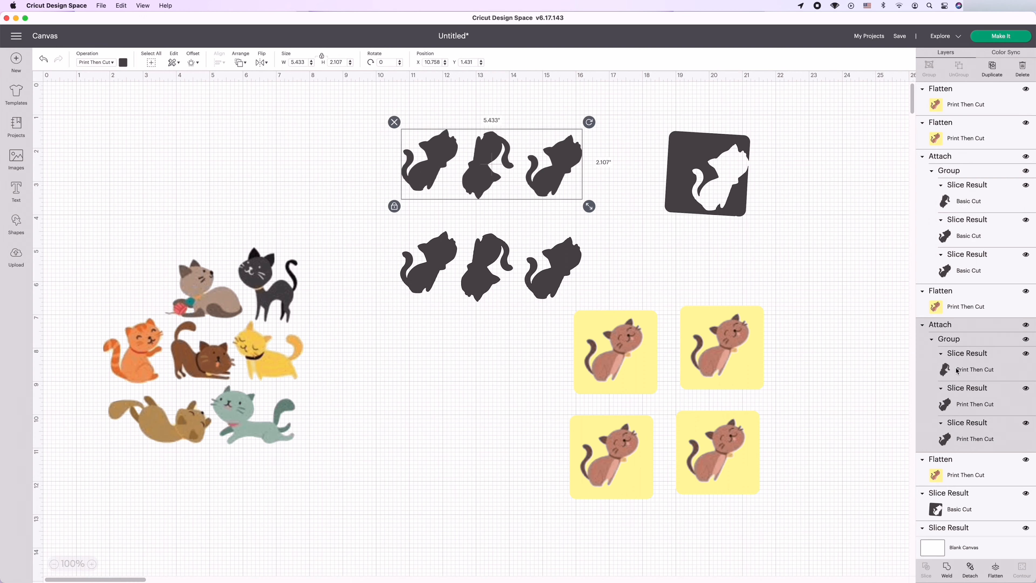
- Nudge the lower row of black cats to about X 10.58, Y 4.36 and the upper row to about X 10.66, Y 1.38
click(494, 261)
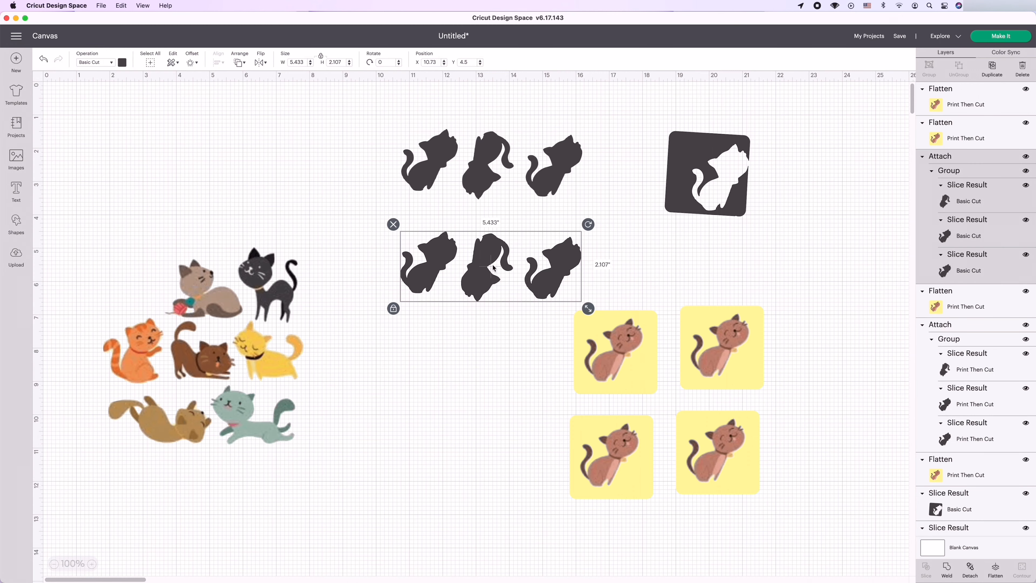
drag(504, 267, 499, 264)
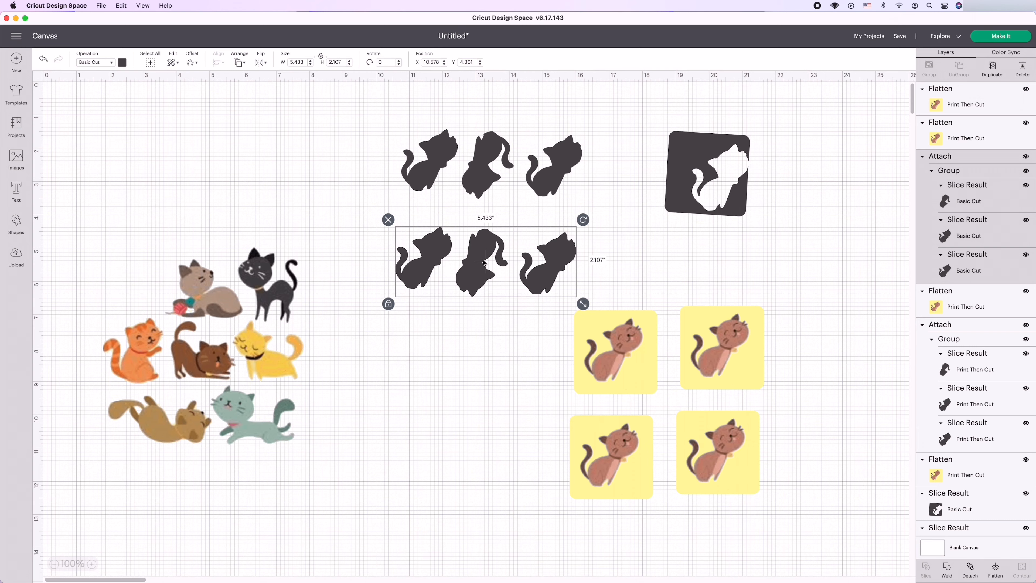
drag(489, 192, 485, 188)
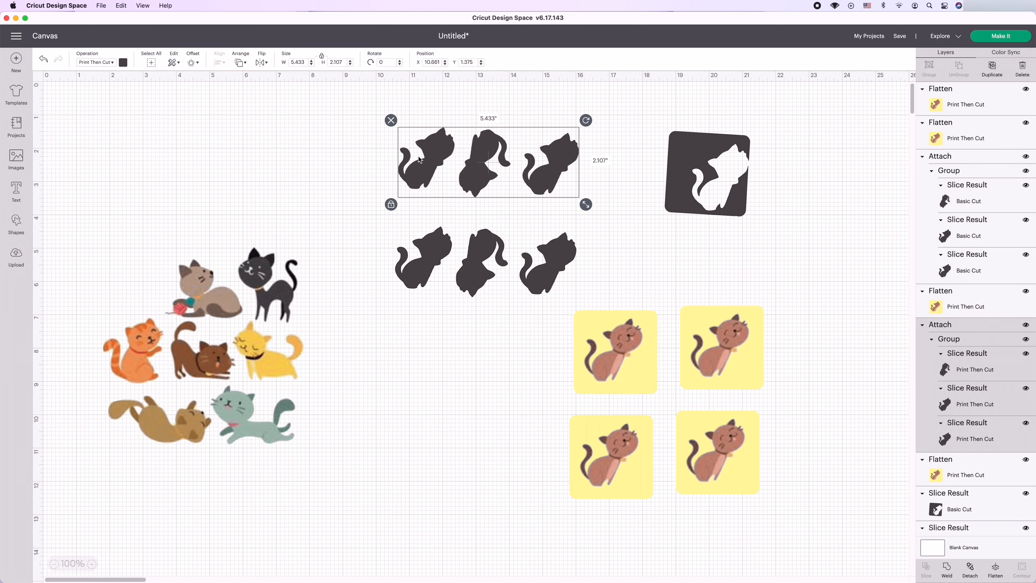
drag(370, 97, 567, 178)
click(628, 432)
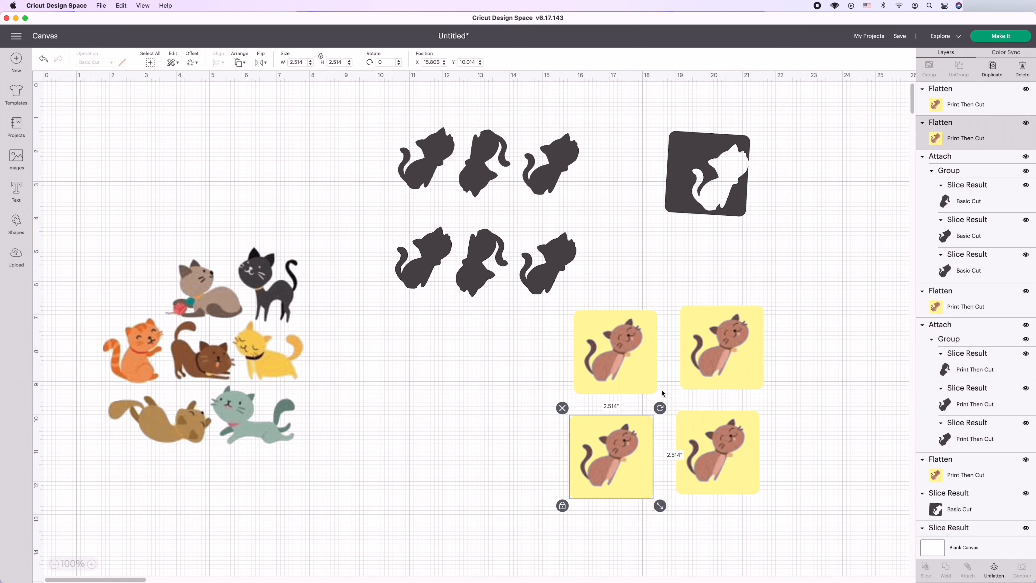
click(660, 395)
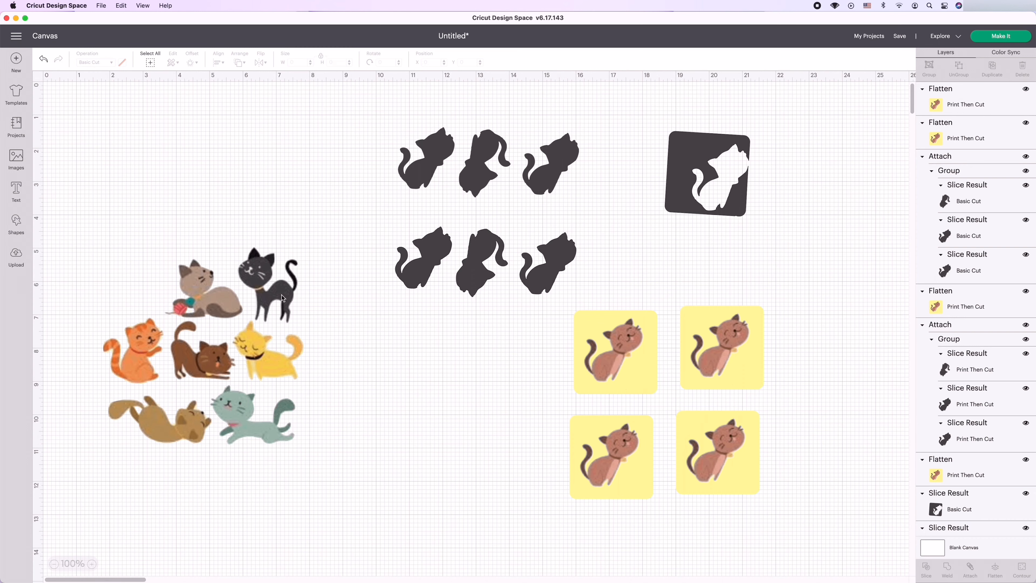
- Try the Basic Cut operation on the multicoloured cats image, and undo it together with the last move of the upper black cat row
click(203, 300)
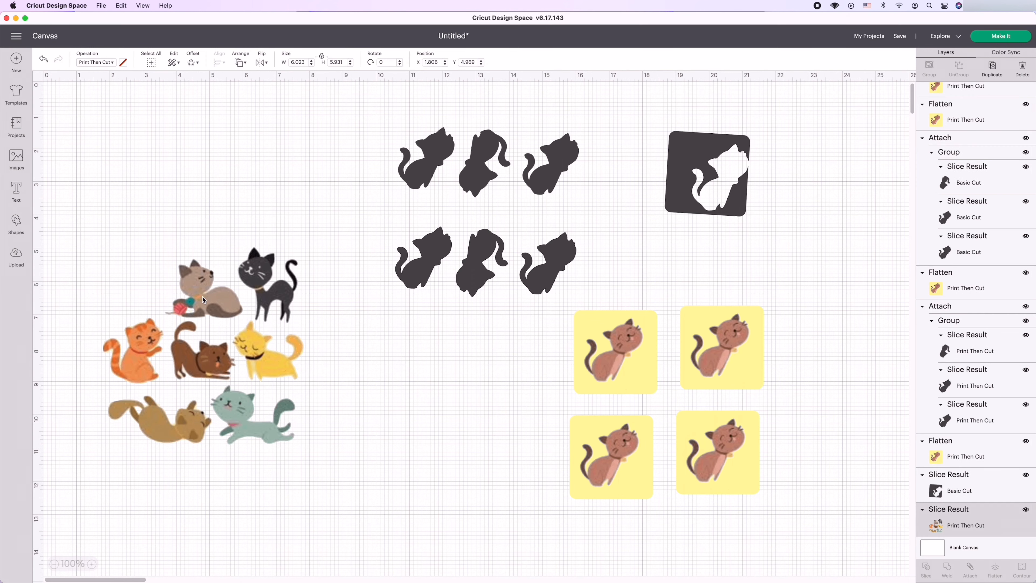
click(104, 63)
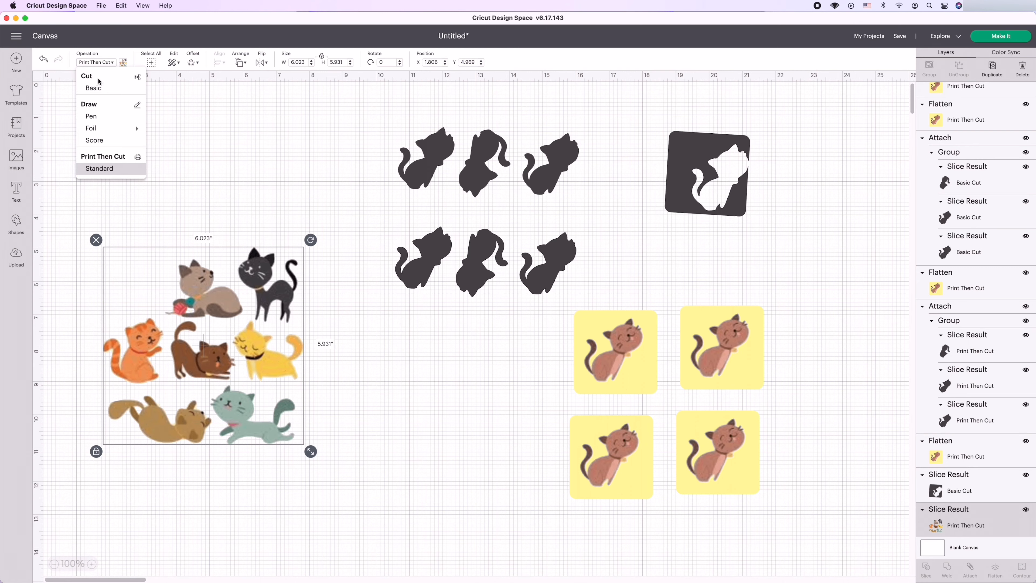
click(95, 87)
click(50, 61)
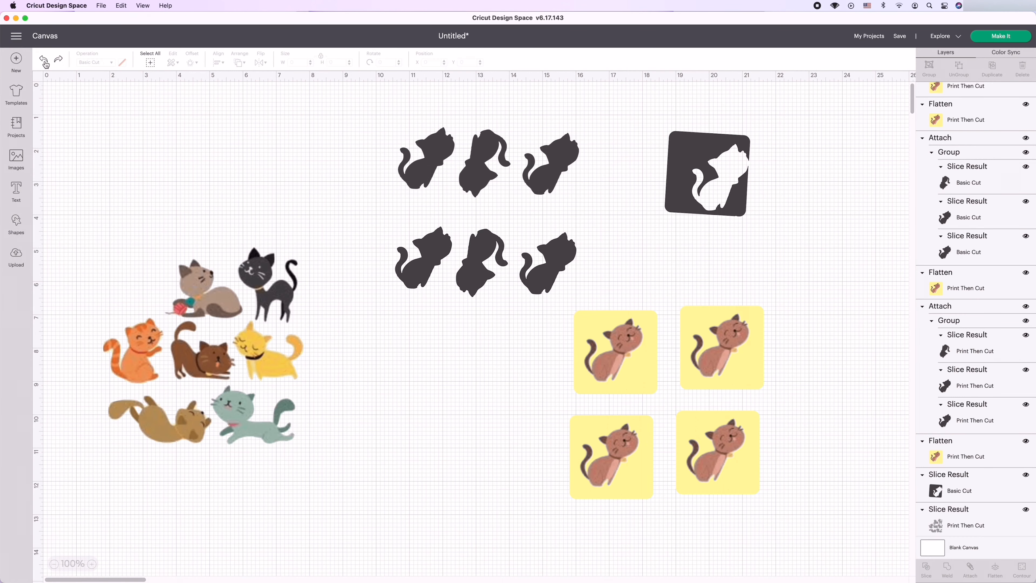
click(51, 61)
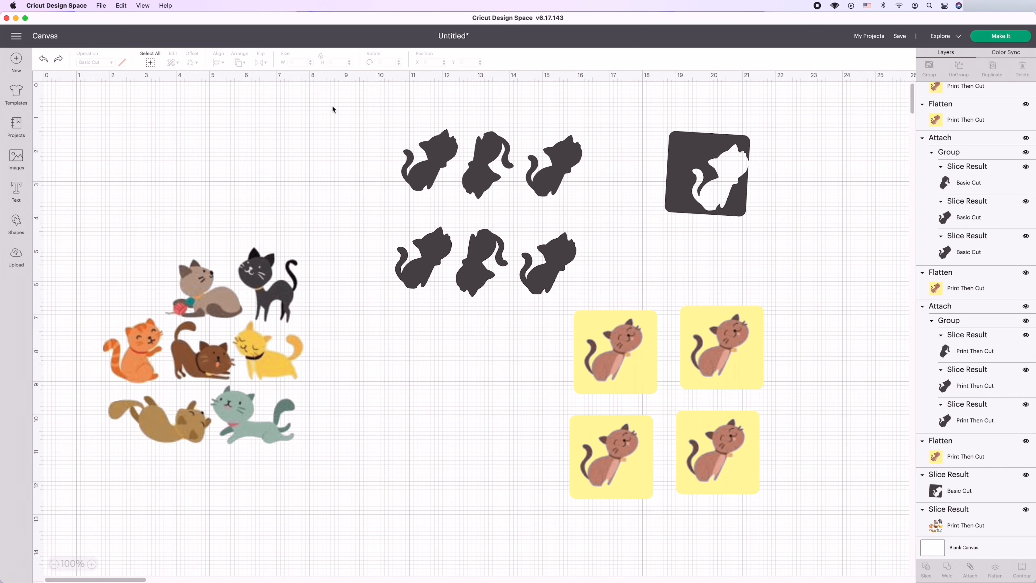
- Select everything on the canvas, review the Cut and Copy options, and nudge all objects to about X 1.82, Y 1.46
click(151, 63)
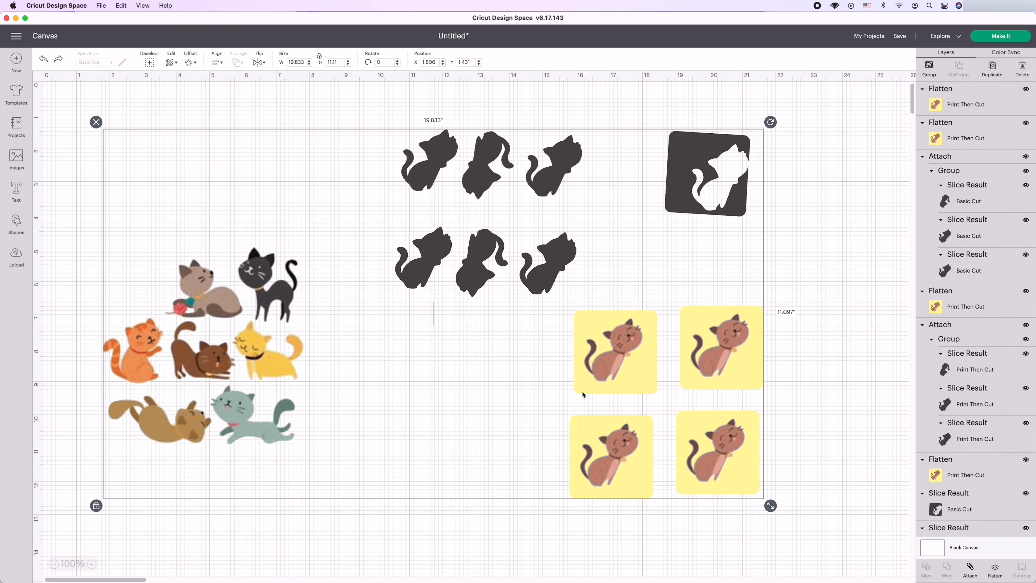
click(150, 64)
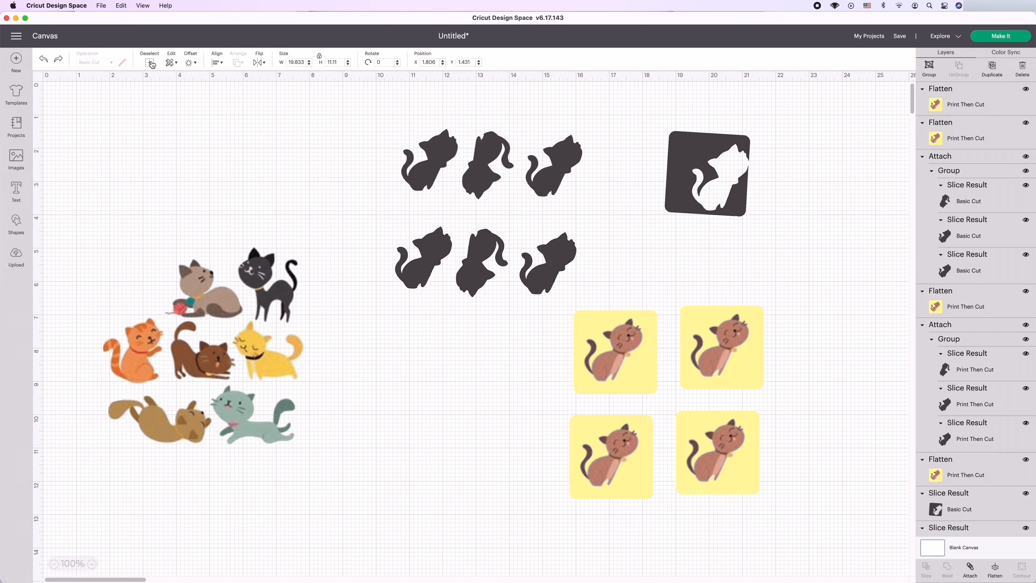
key(super+a)
click(171, 63)
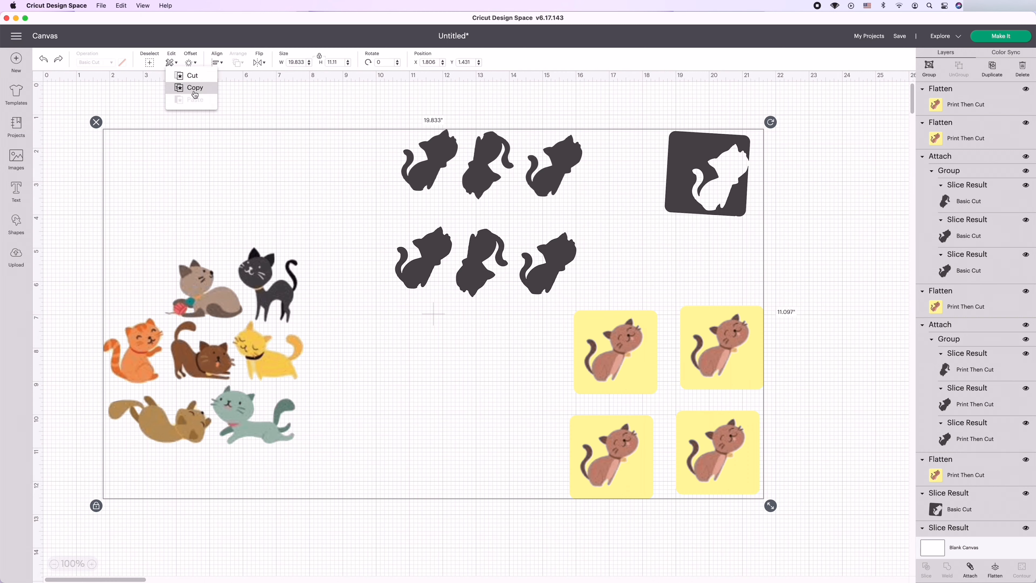
click(200, 211)
drag(615, 336, 616, 337)
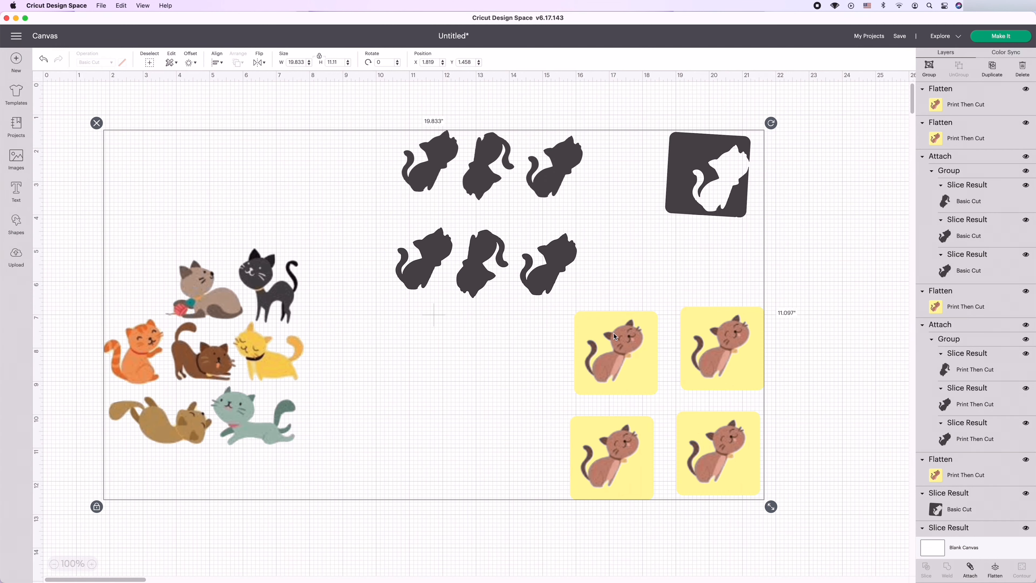
click(151, 69)
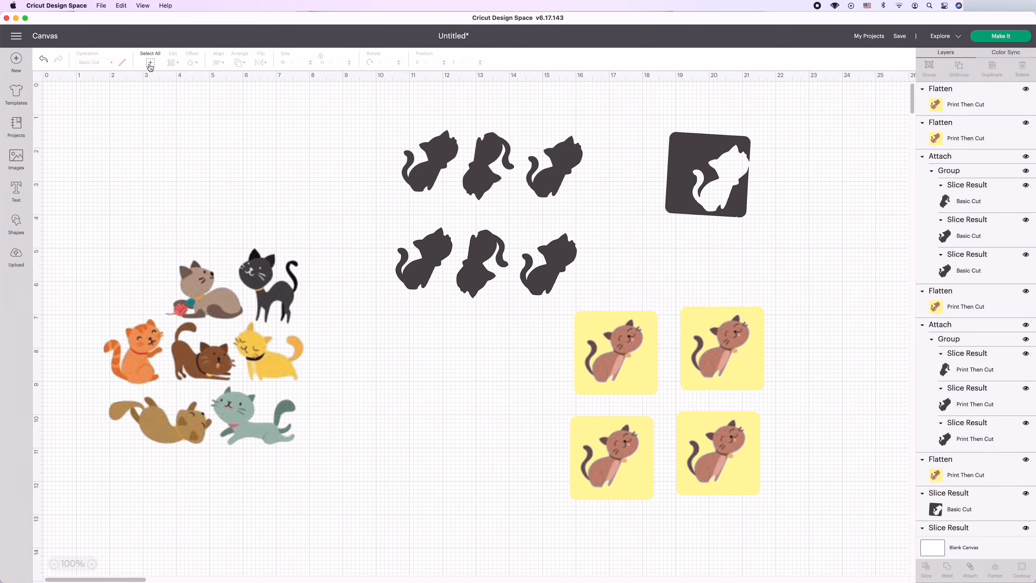
- Move the upper-left yellow square to about X 10.9, Y 8.25 and apply a 0.25 in rounded offset with Weld Offsets enabled
drag(582, 366, 413, 410)
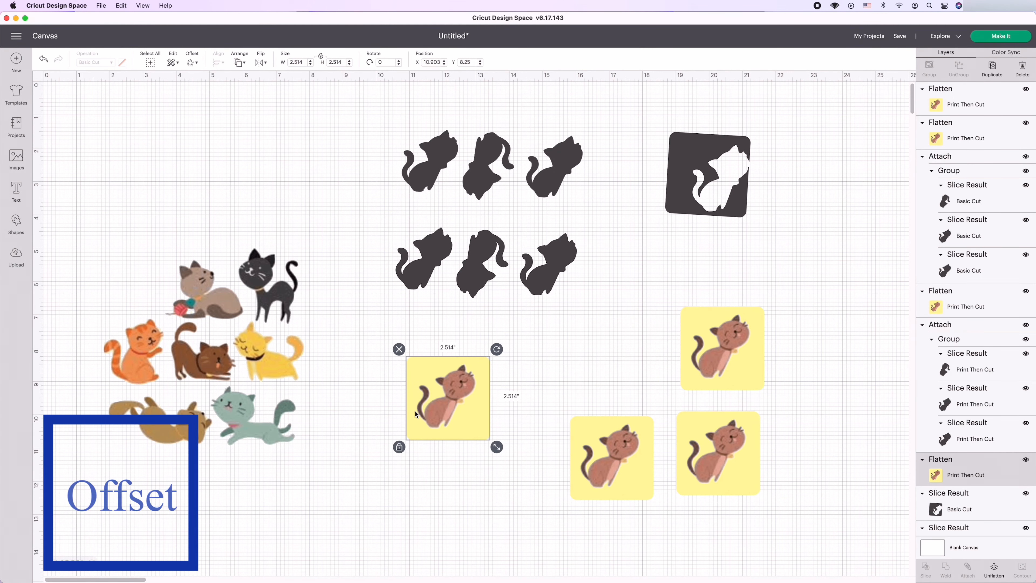
click(195, 62)
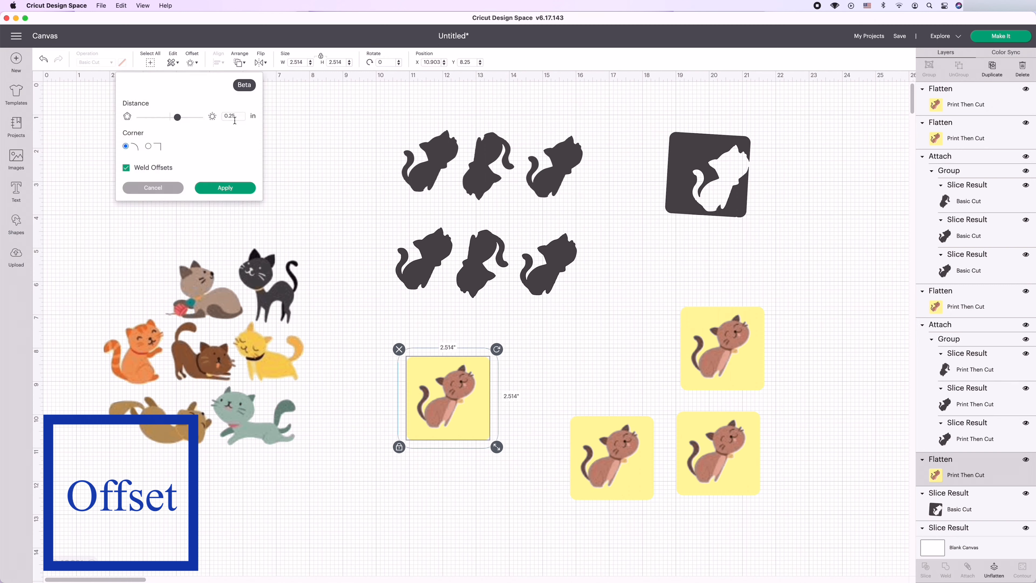
click(230, 188)
- Try light purple for the yellow square's offset, and settle on white as its colour
click(123, 62)
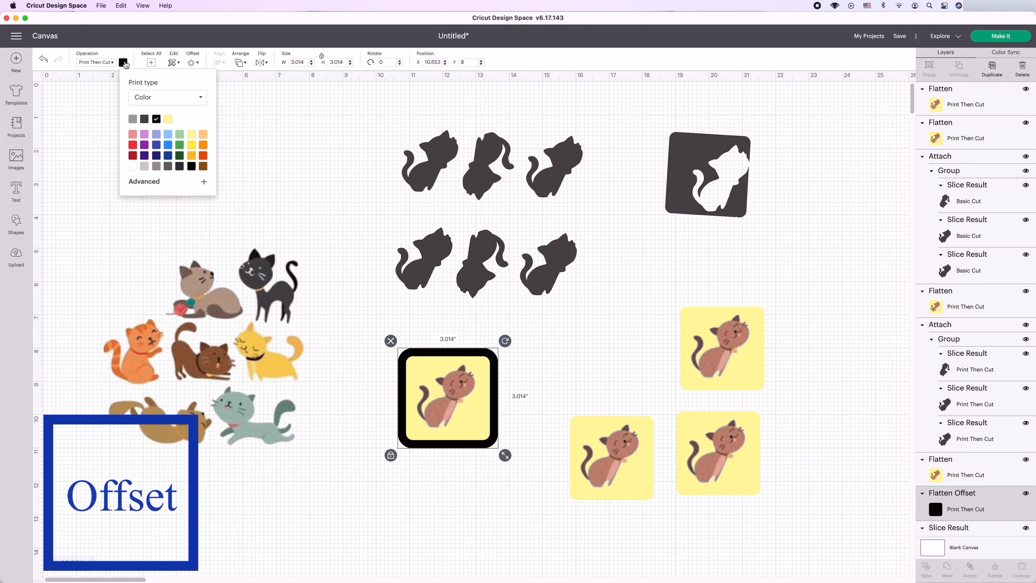
click(168, 135)
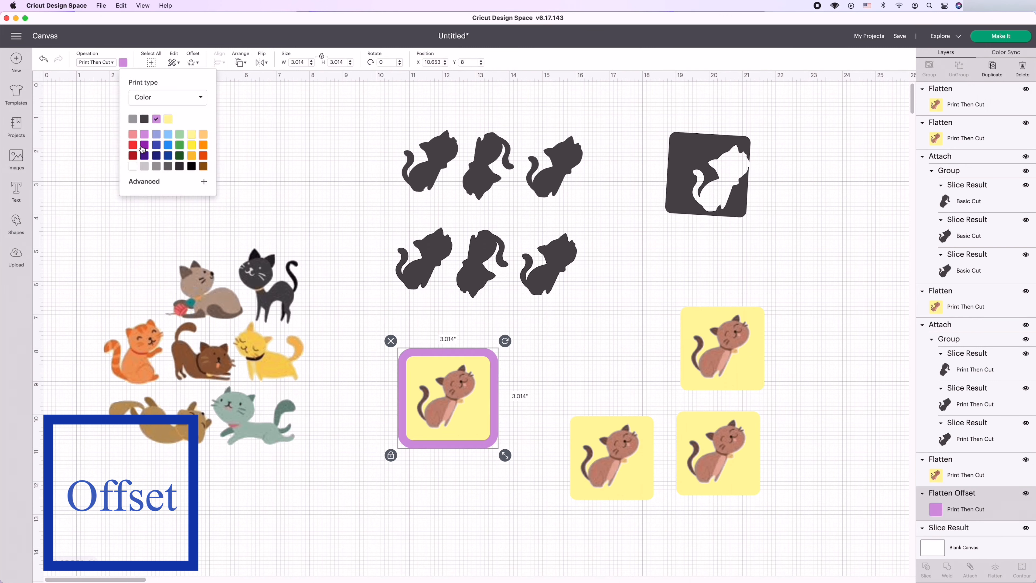
click(133, 166)
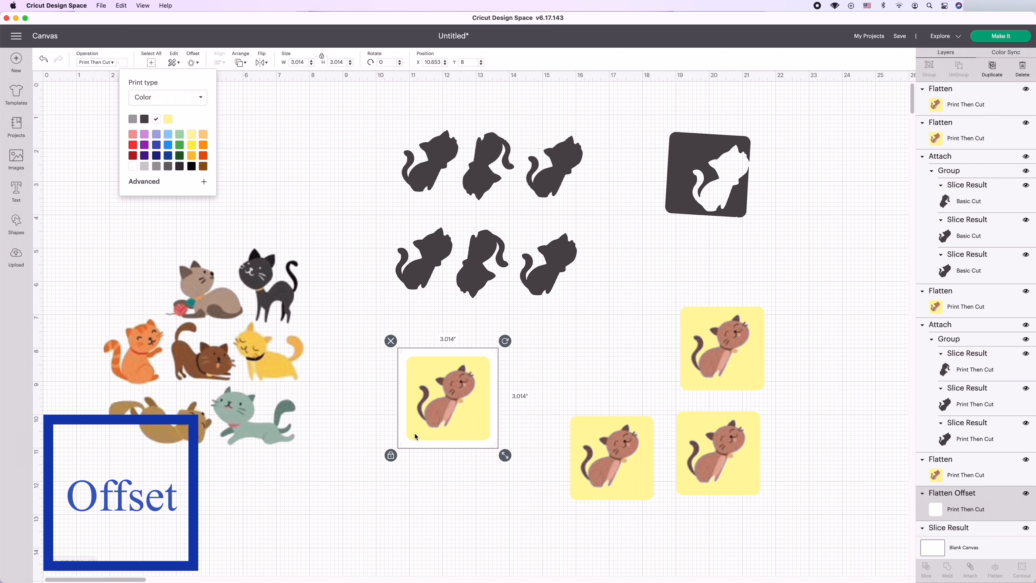
click(387, 434)
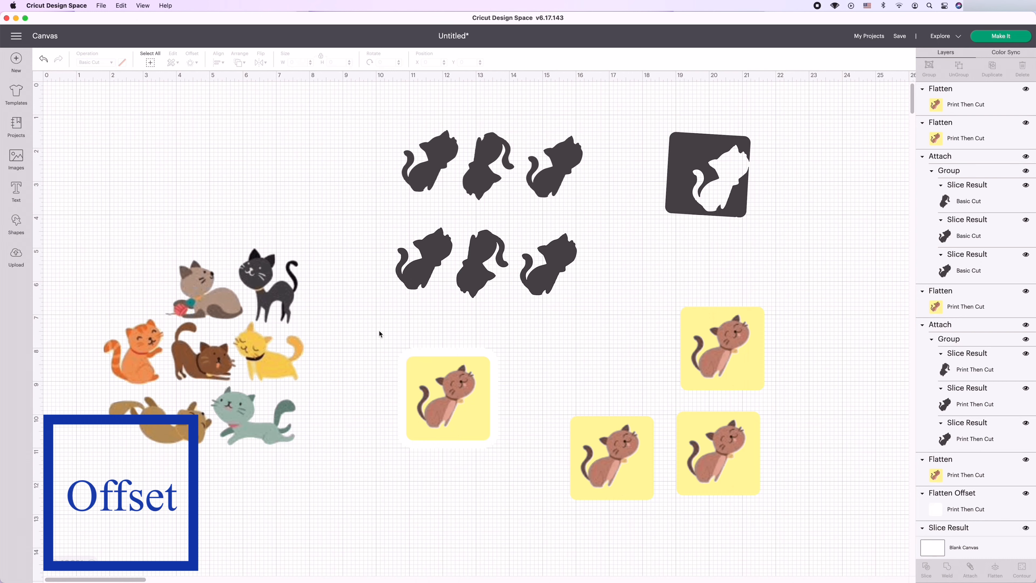
- Flatten the yellow square with its white offset, test it over the lower black cats, and place it at about X 10.83, Y 9.28
drag(379, 331, 499, 474)
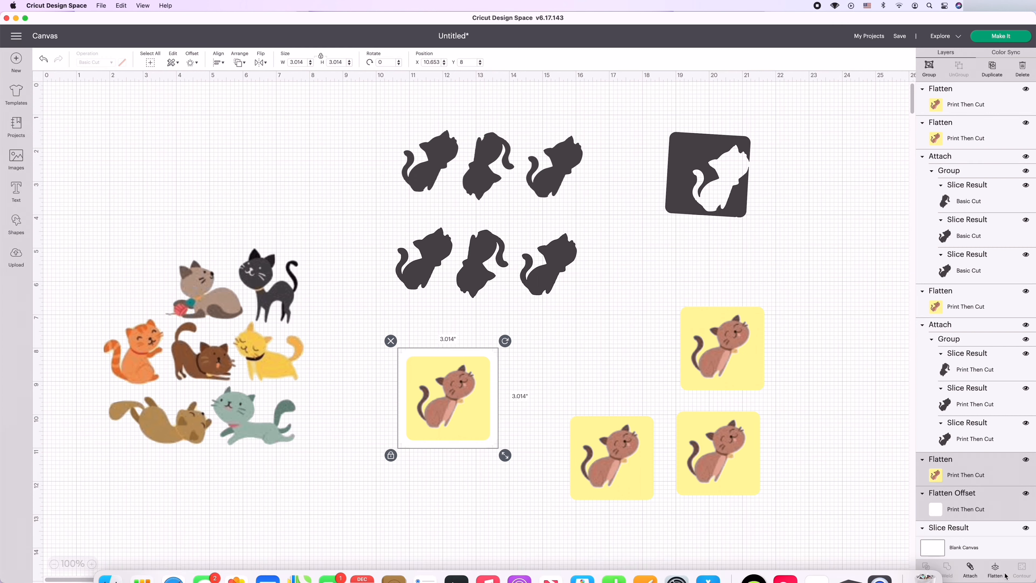
click(995, 569)
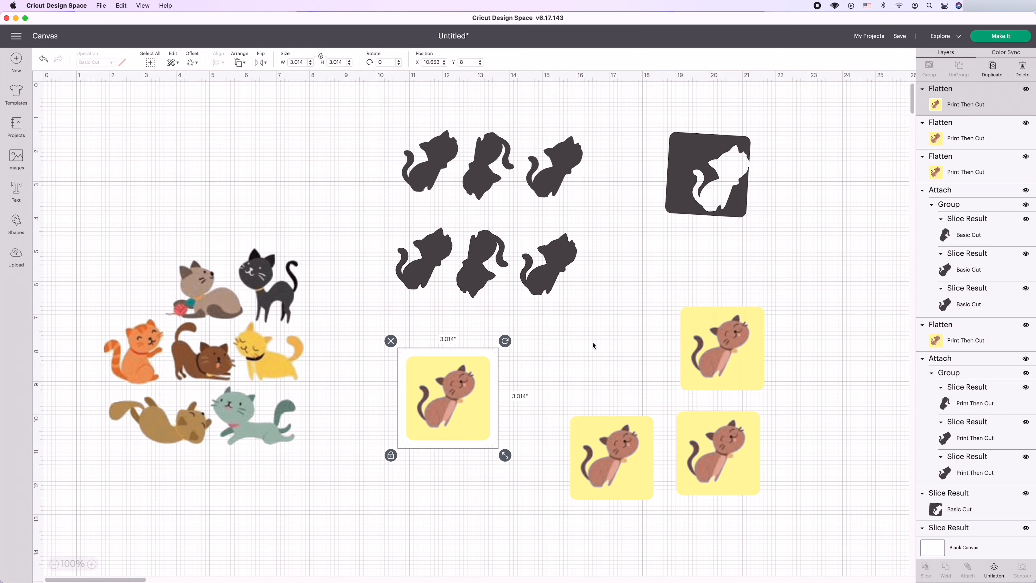
drag(432, 417, 479, 317)
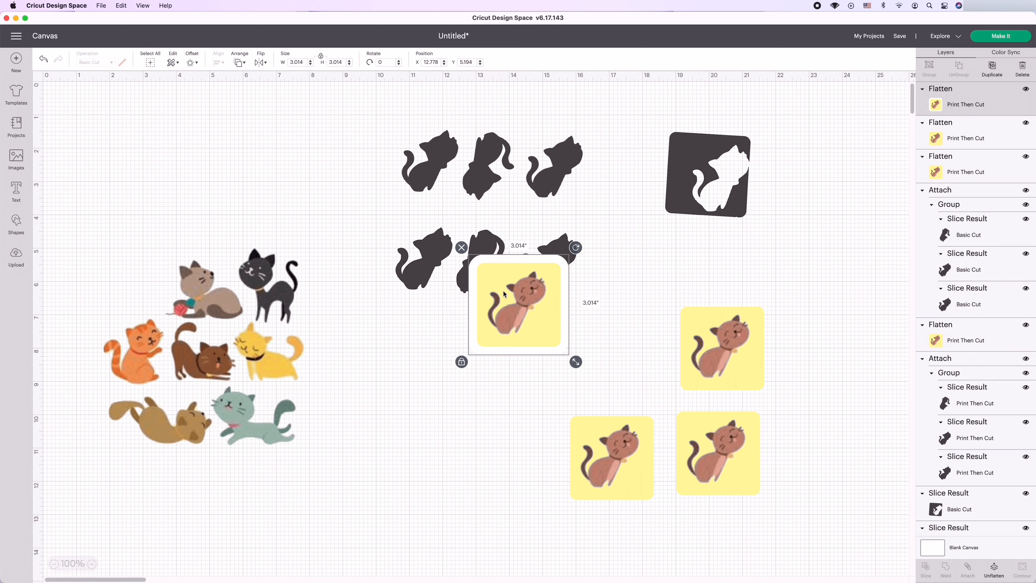
drag(504, 293, 438, 430)
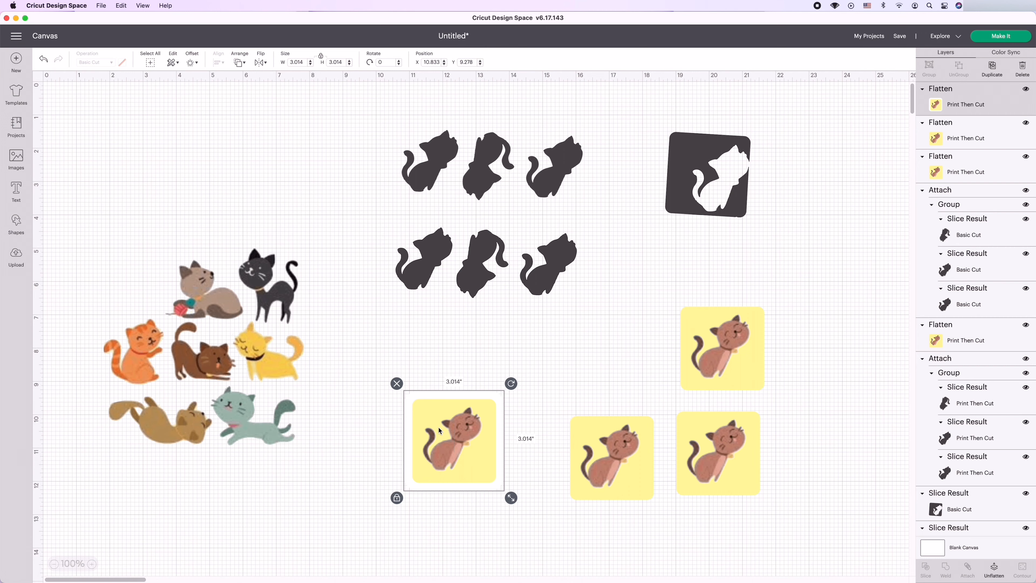
- Try an offset of about 0.347 in with square corners on the flattened square, and cancel it
click(192, 63)
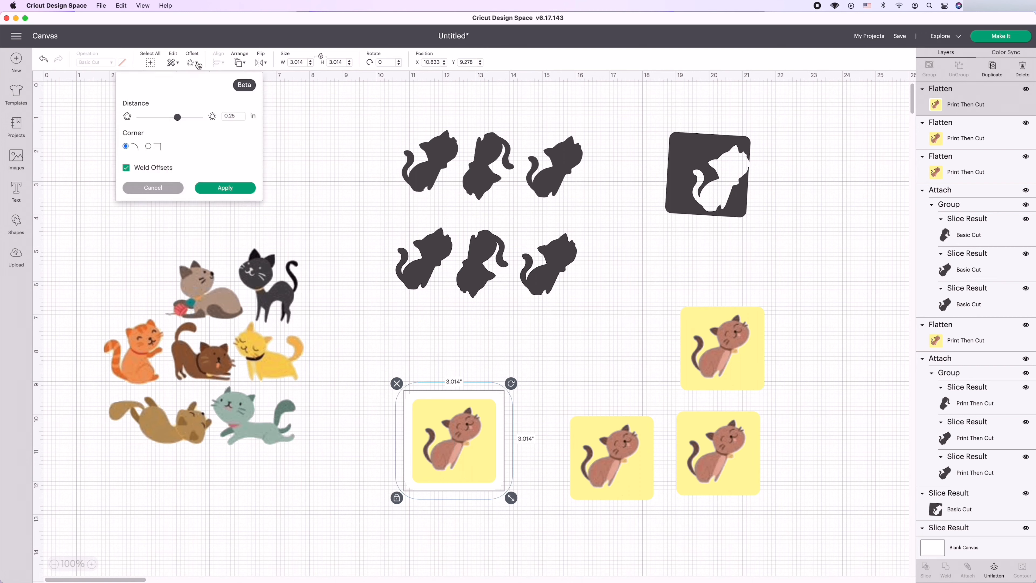
mouse_move(179, 121)
mouse_down()
mouse_move(207, 122)
mouse_move(180, 122)
mouse_up()
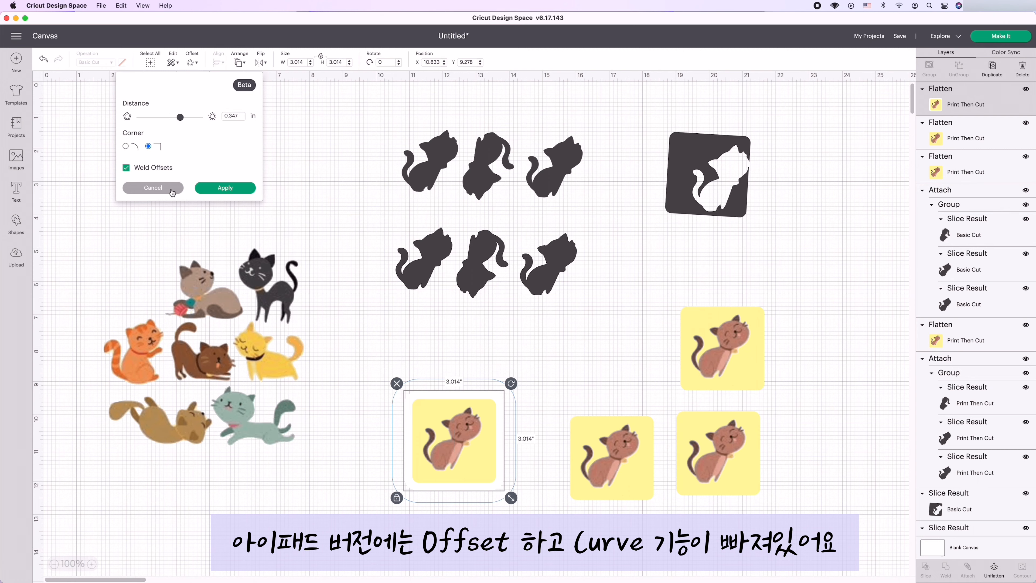
click(153, 187)
- Add the text "hello" and place it above the multicoloured cats at about X 4.47, Y 1.6
click(16, 189)
text(he)
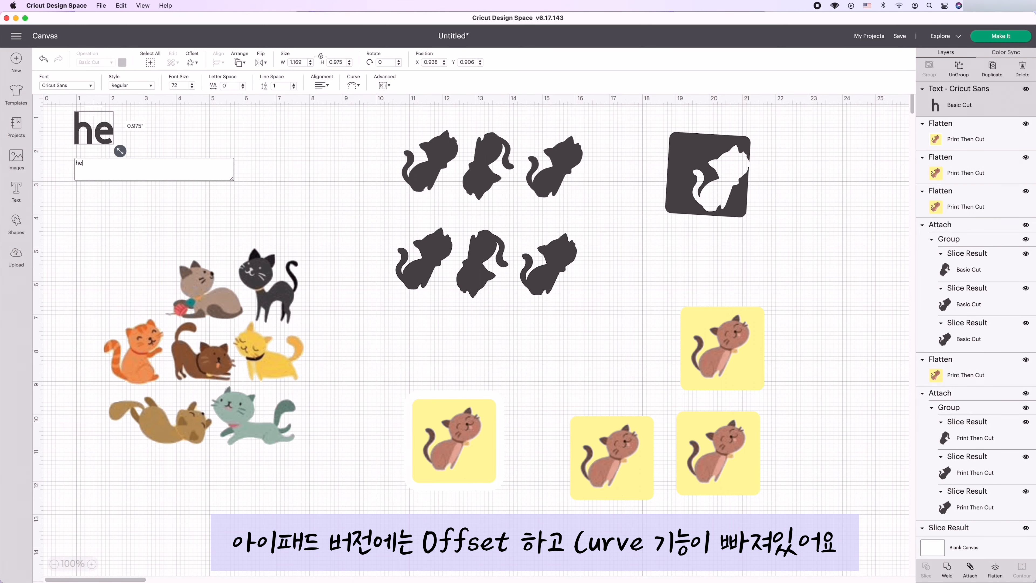
text(llo)
click(123, 138)
drag(123, 137, 239, 162)
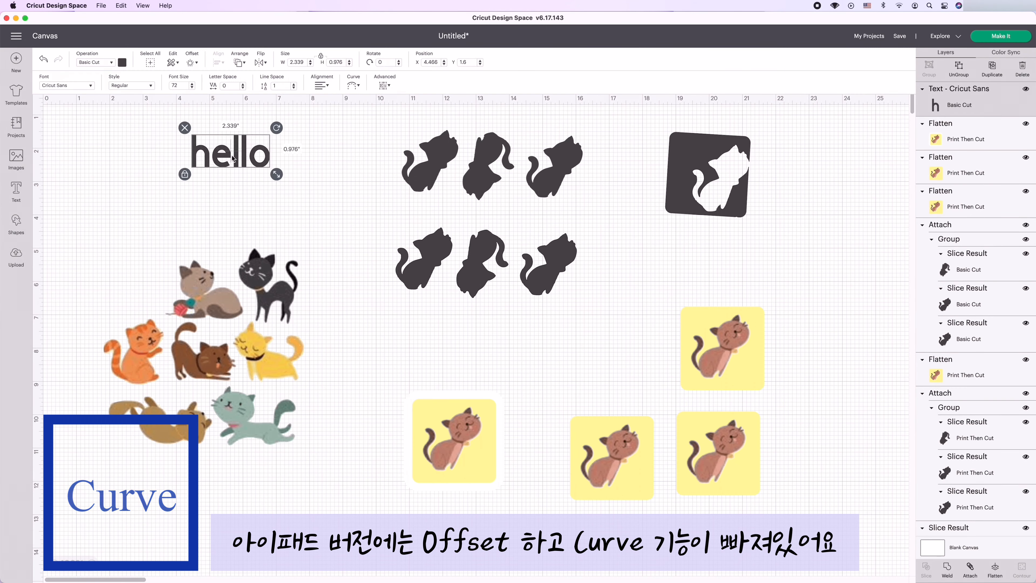
- Curve the "hello" text with a diameter of 7.45
click(353, 87)
drag(332, 109, 355, 114)
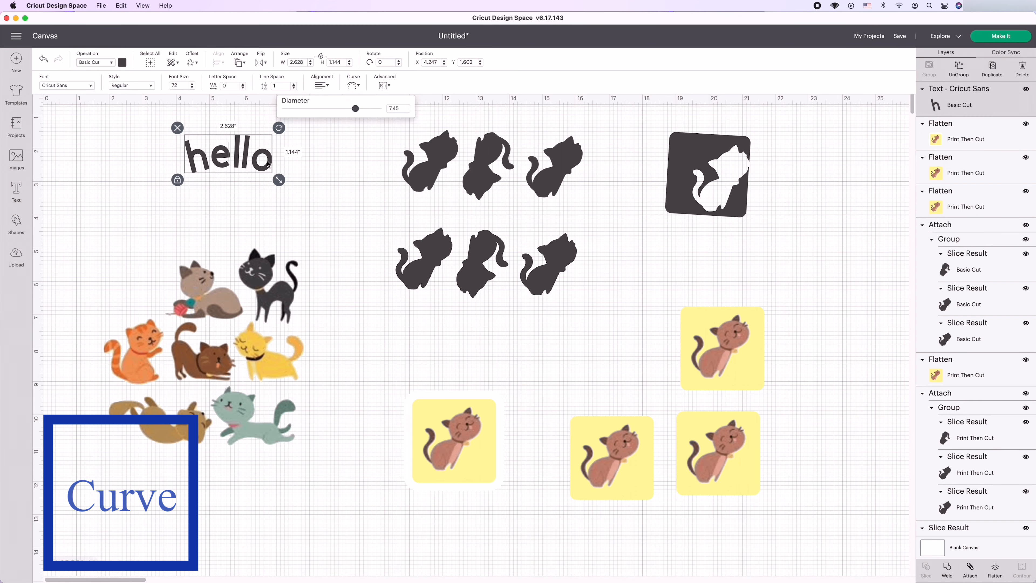
click(236, 186)
- Review the alignment options for the curved "hello" text and ungroup it to letters
click(228, 157)
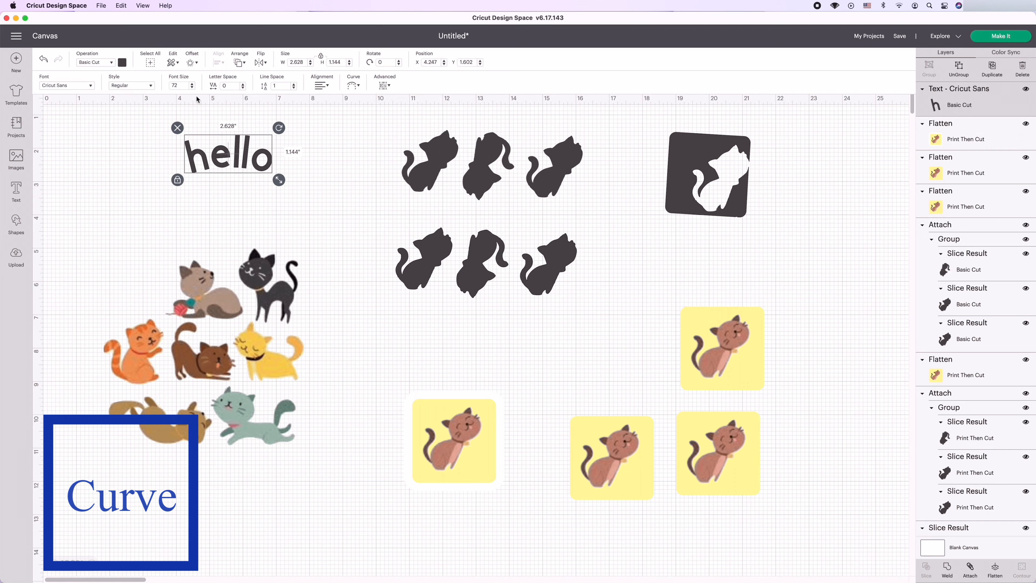
click(322, 85)
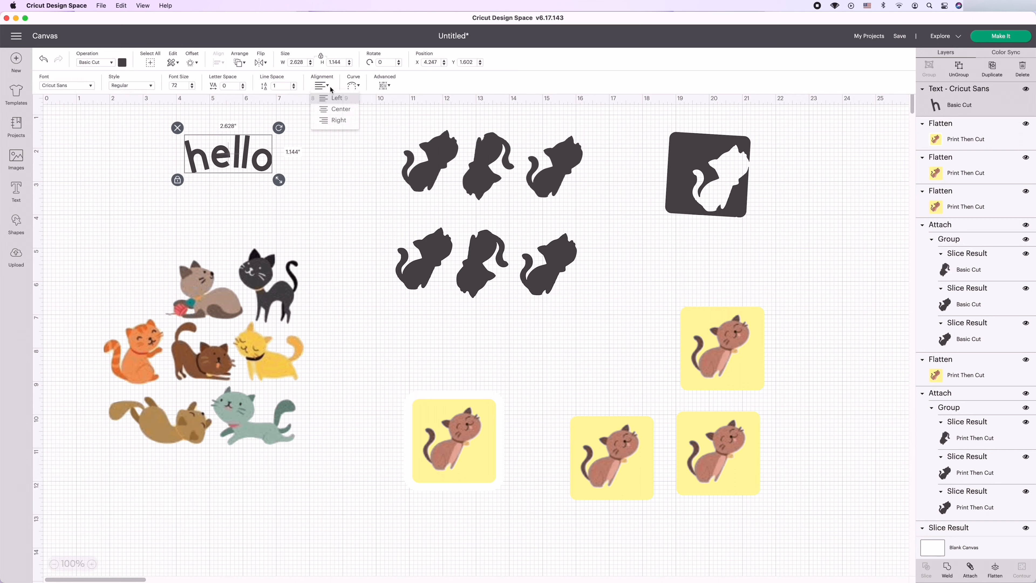
click(385, 86)
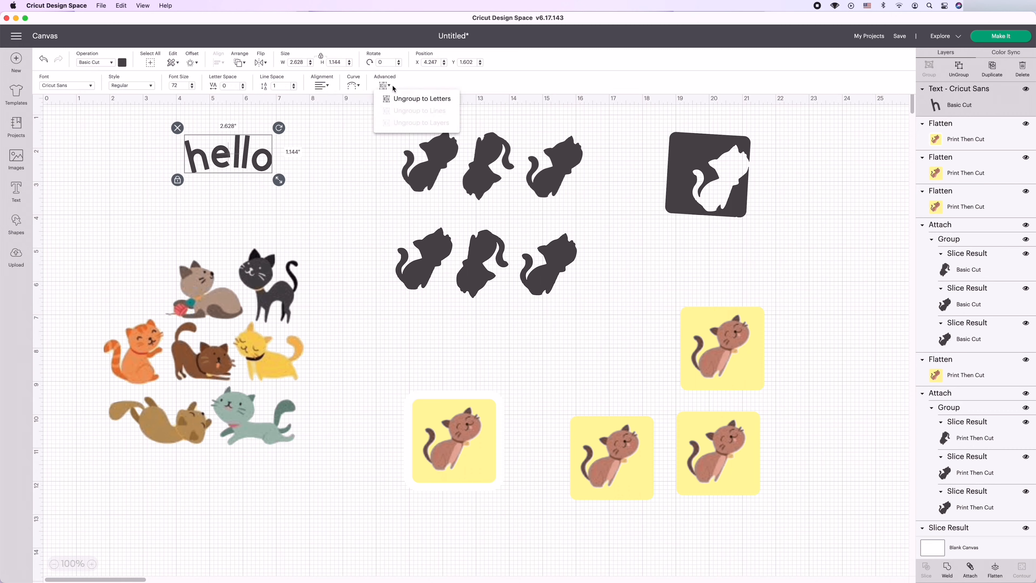
click(412, 106)
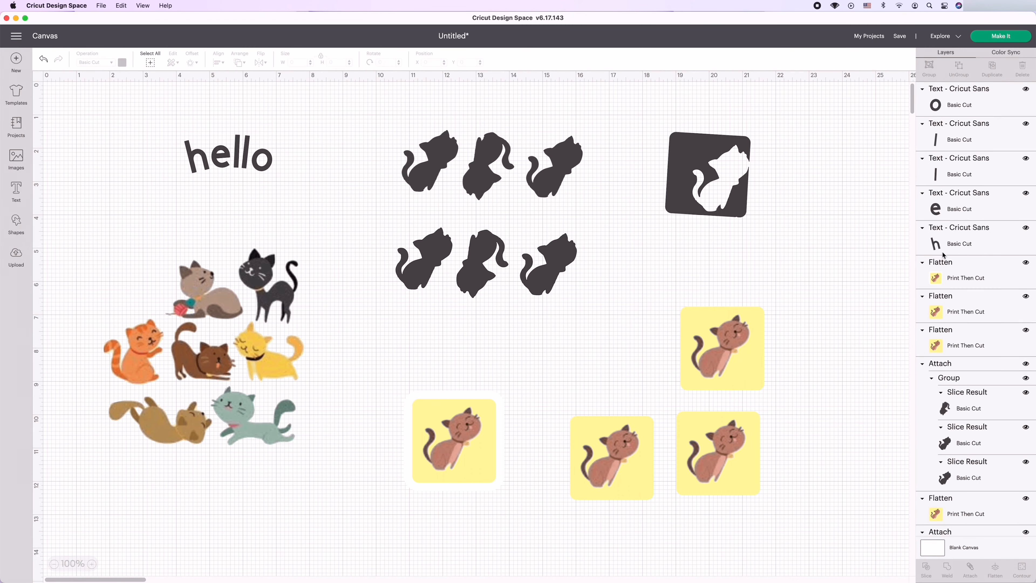
- Move the letter o and the second l away from the rest of "hello", and undo the l's move
mouse_move(265, 166)
mouse_down()
mouse_move(305, 166)
mouse_move(282, 163)
mouse_up()
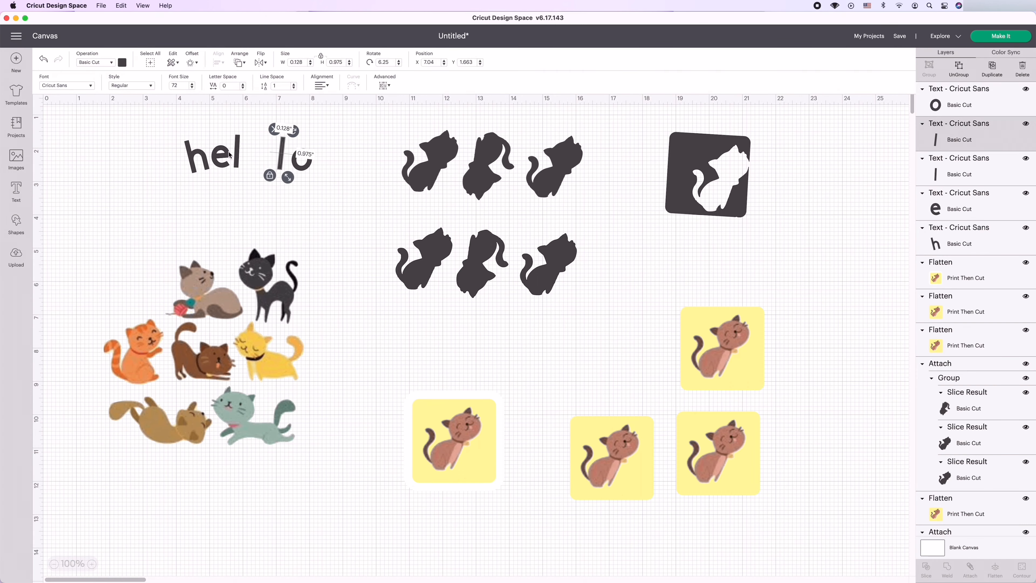
click(237, 155)
click(42, 61)
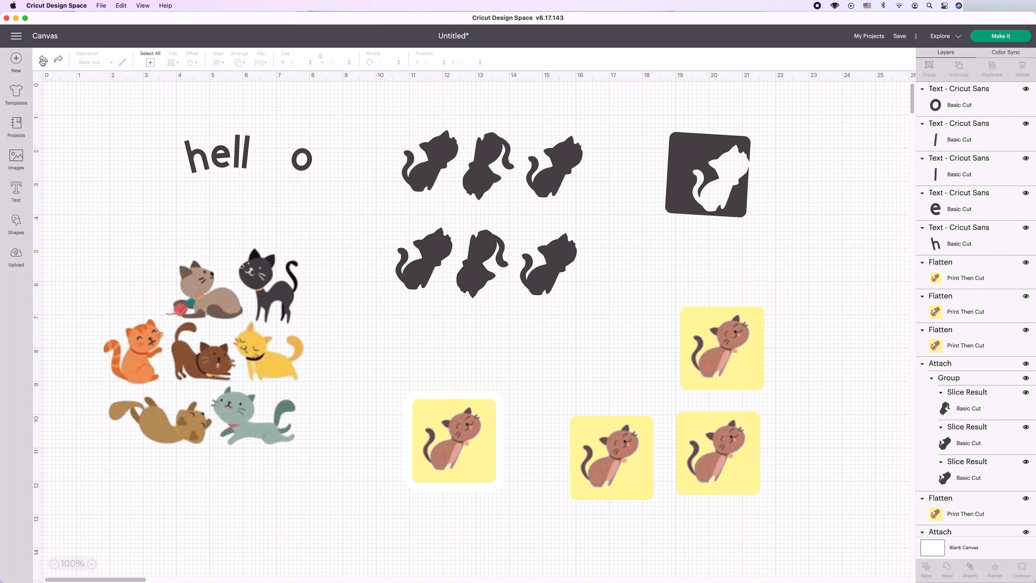
- Undo the letter separation of "hello" and add the Korean text "안녕하세요." in the HangeulNuri font
click(42, 61)
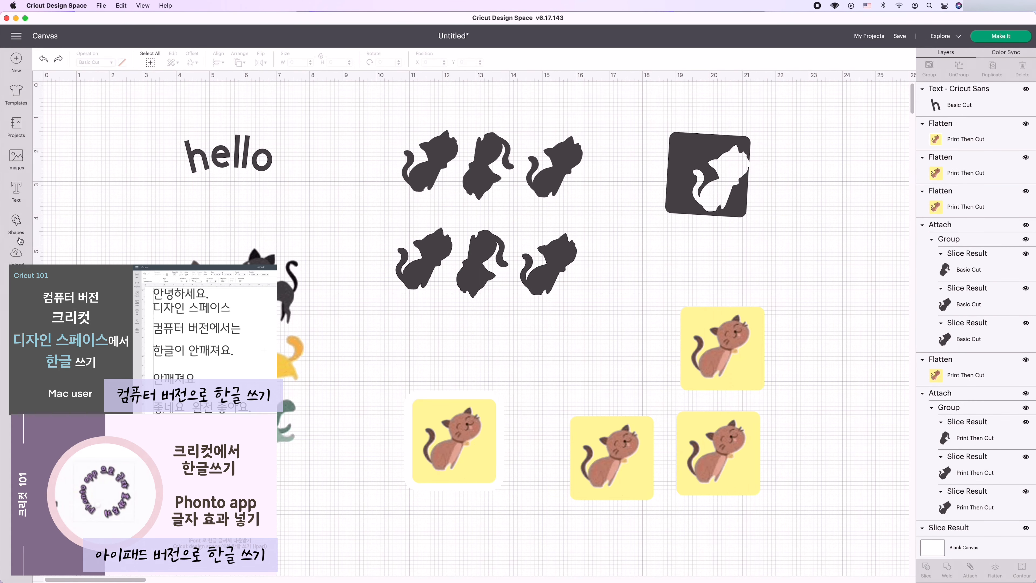
click(16, 187)
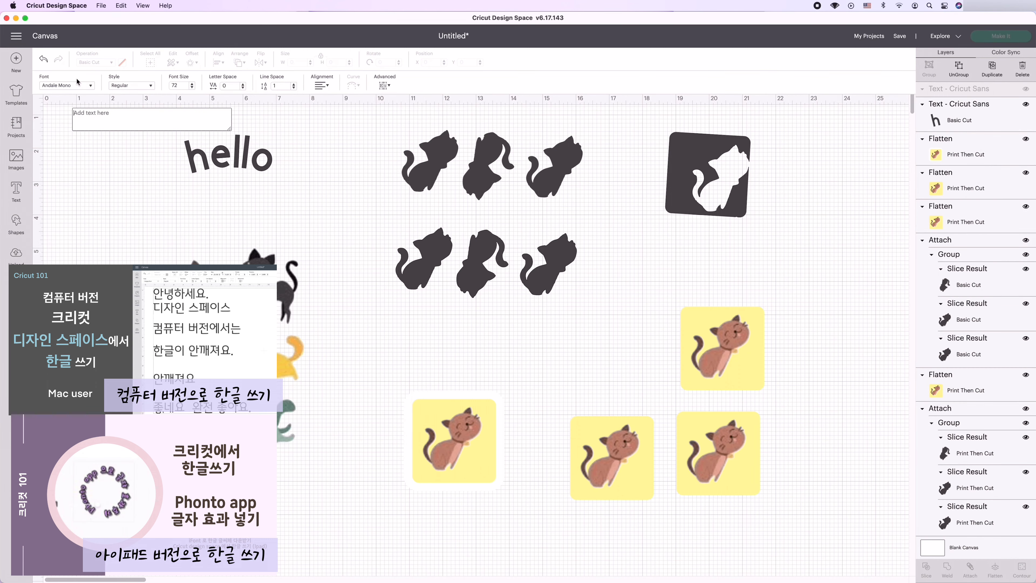
click(91, 87)
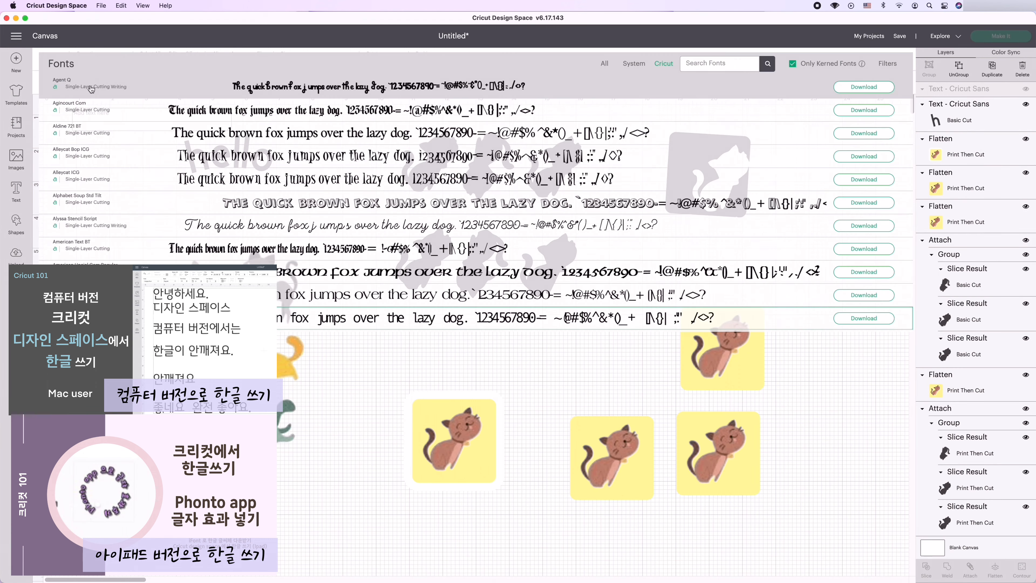
click(717, 64)
text(han)
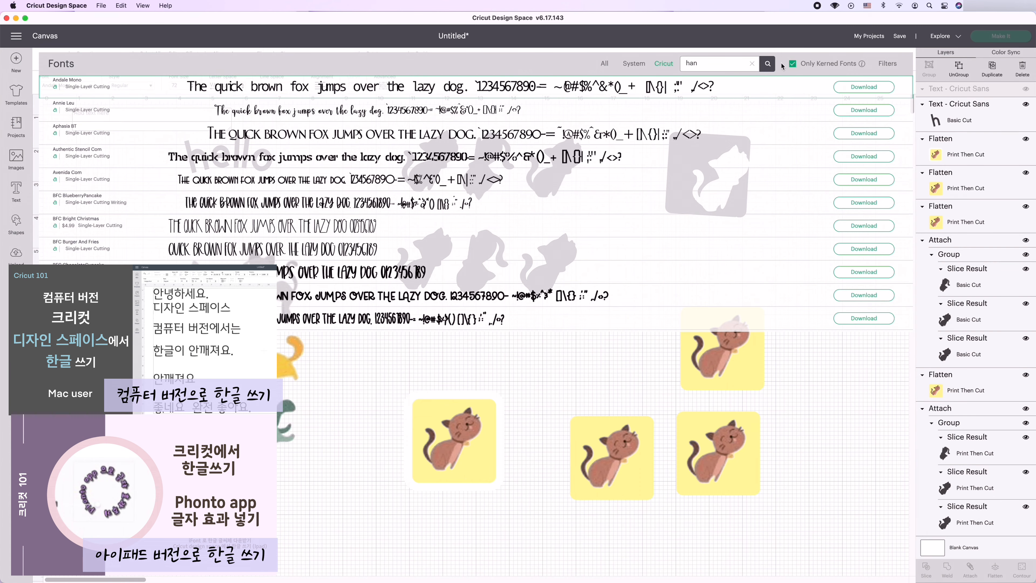
click(605, 67)
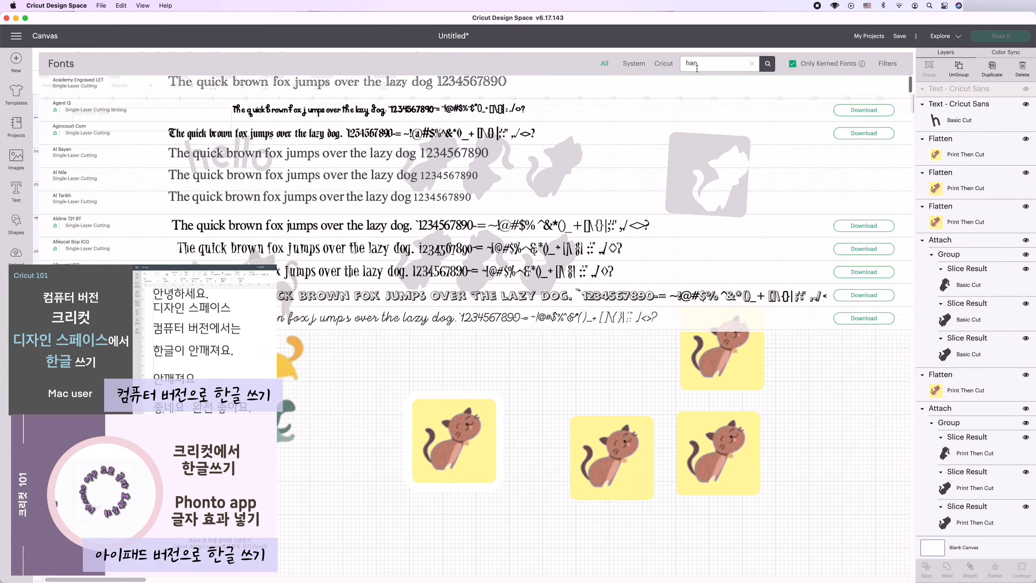
drag(703, 65, 680, 66)
click(338, 82)
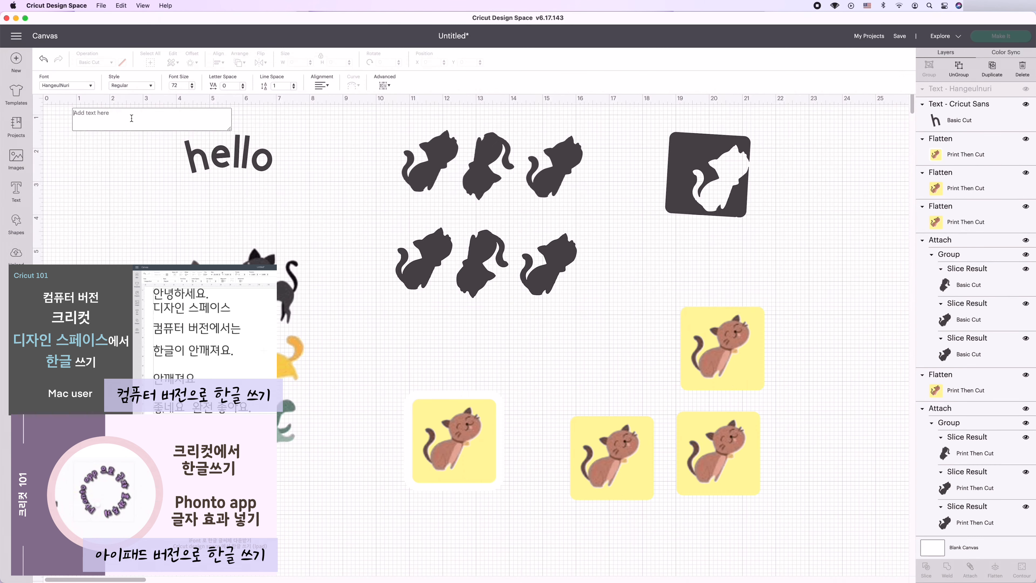
text(ㅇ안녕하세요.)
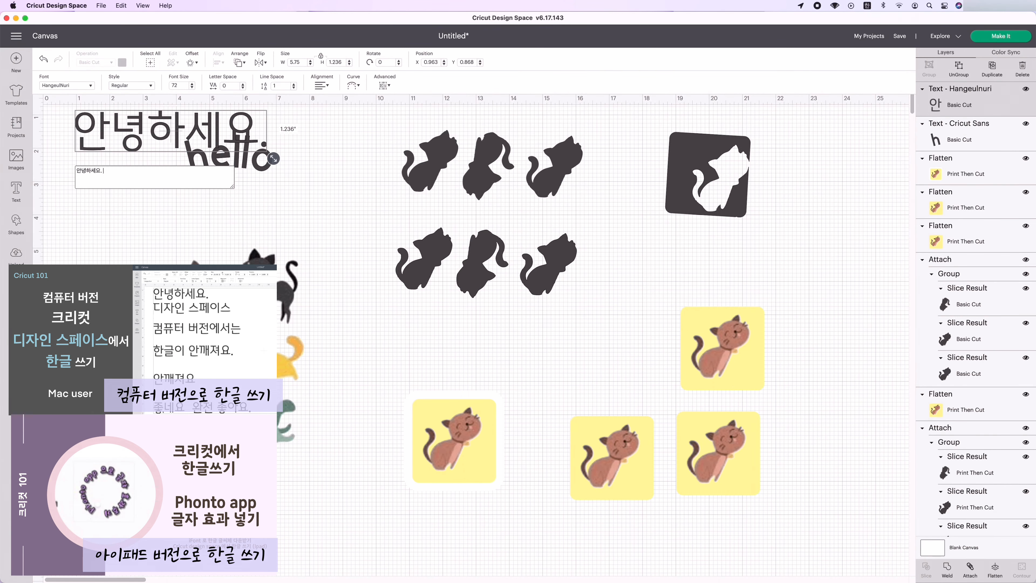
- Place the Korean text below "hello" at about X 2.56, Y 3.16 and curve it with a diameter of 12.038
drag(175, 125, 194, 198)
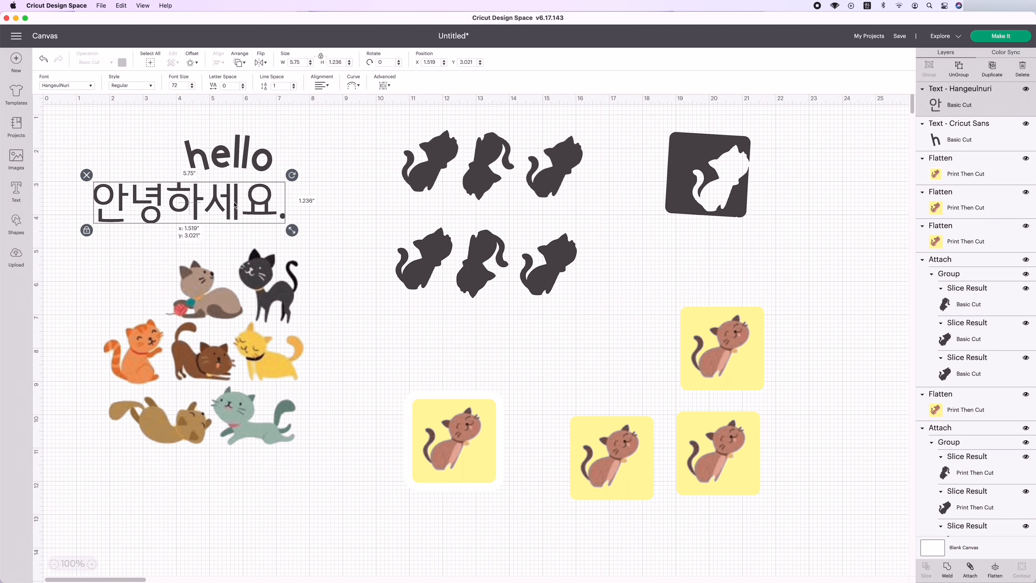
drag(234, 204, 268, 209)
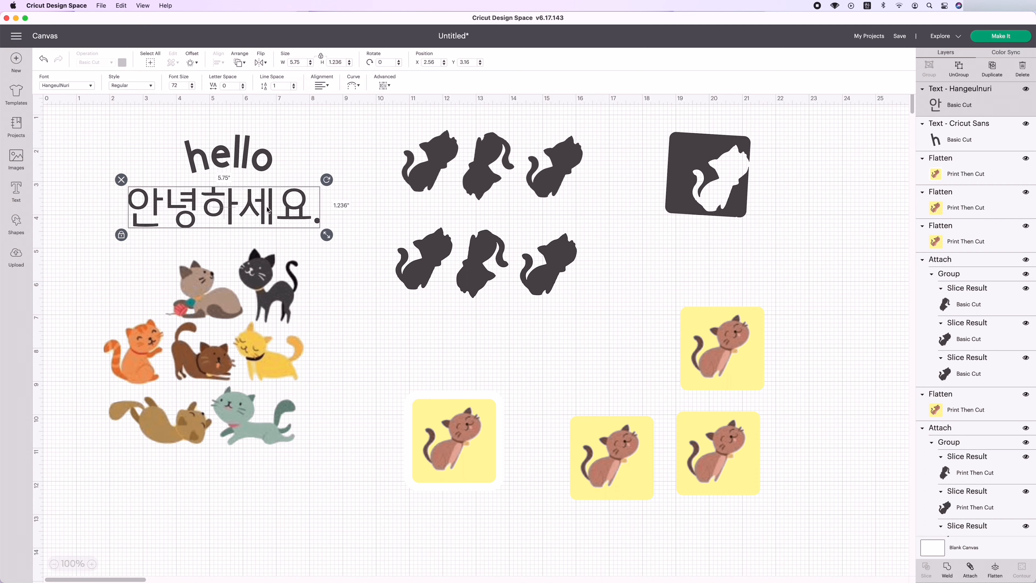
click(353, 86)
drag(332, 109, 355, 122)
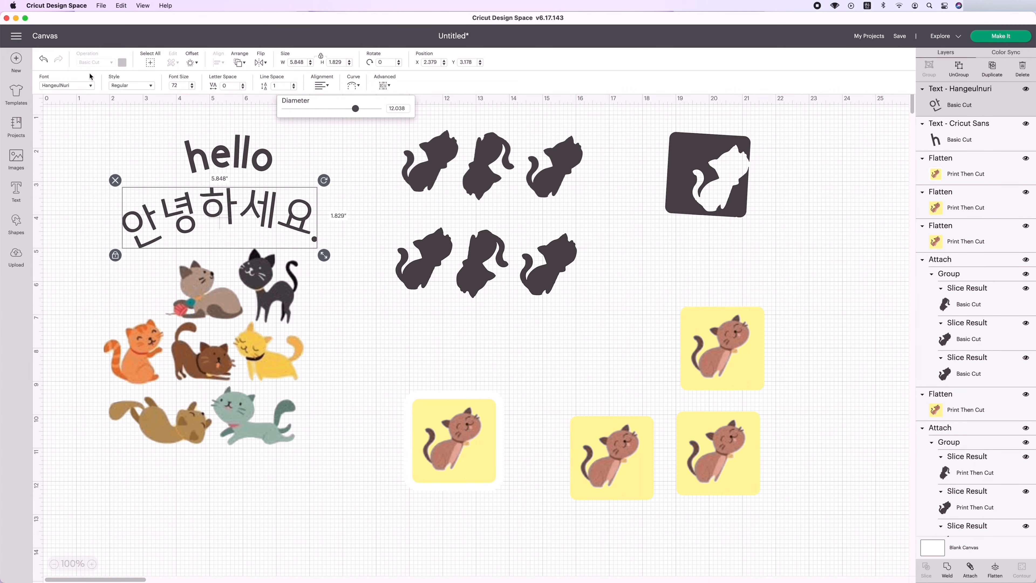
- Move the curved Korean text onto the multicoloured cats at about X 2.5, Y 6.07 and send it to the back
click(240, 63)
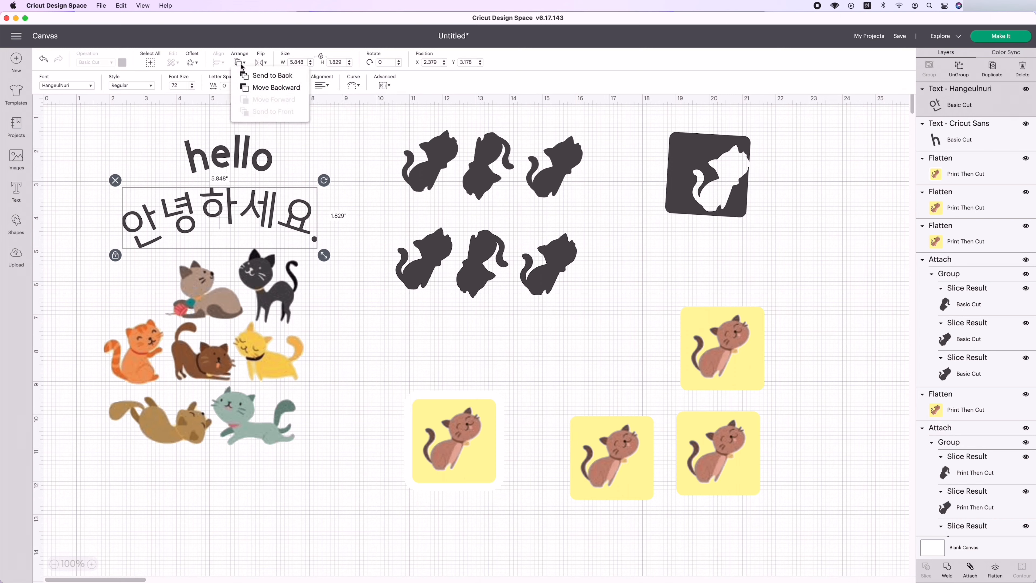
click(251, 284)
drag(262, 258, 299, 330)
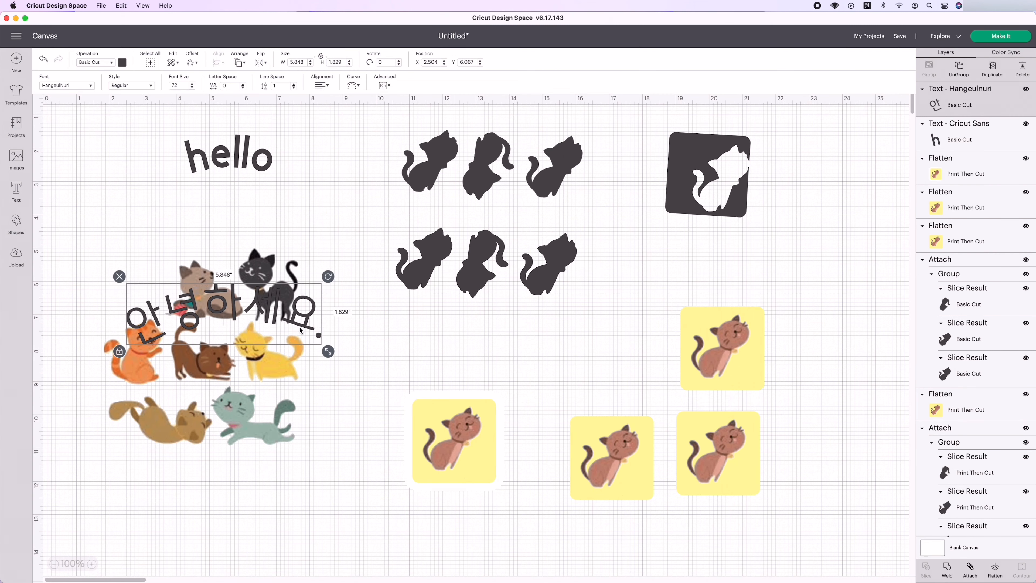
click(240, 62)
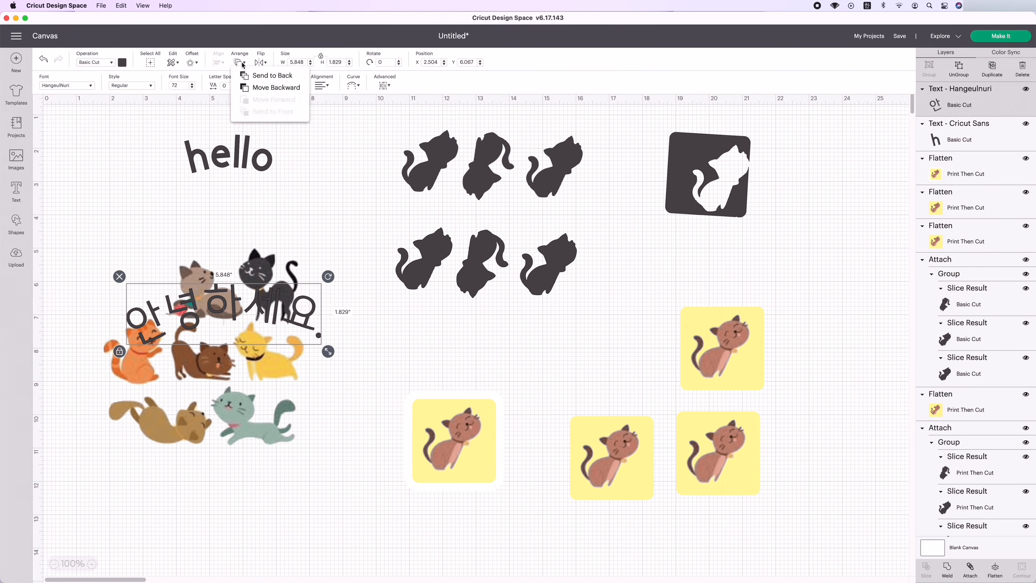
click(261, 77)
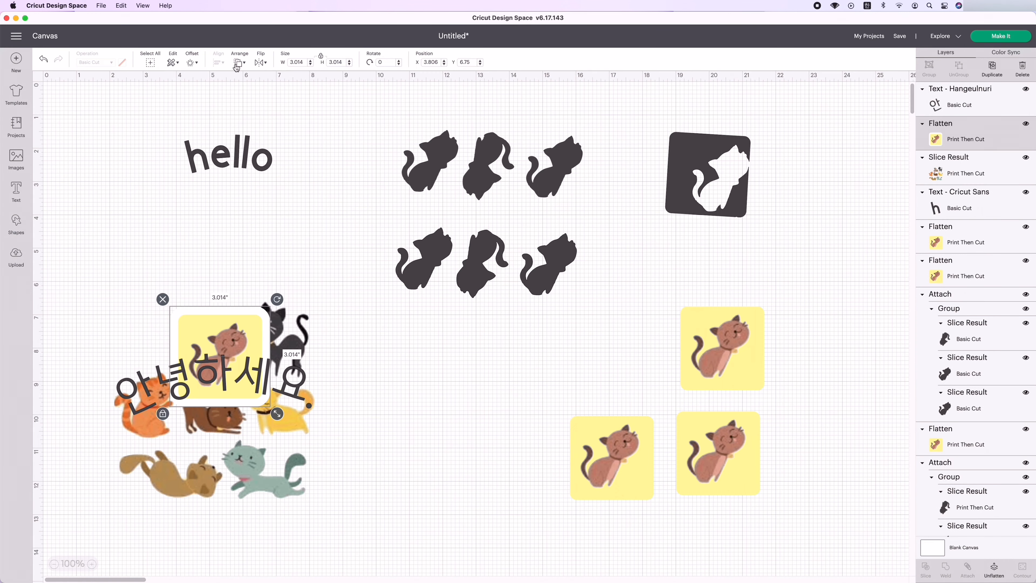
- Review the arrange options for the white-bordered cat sticker and move it off the Korean text to about X 1.88, Y 4.51
click(240, 63)
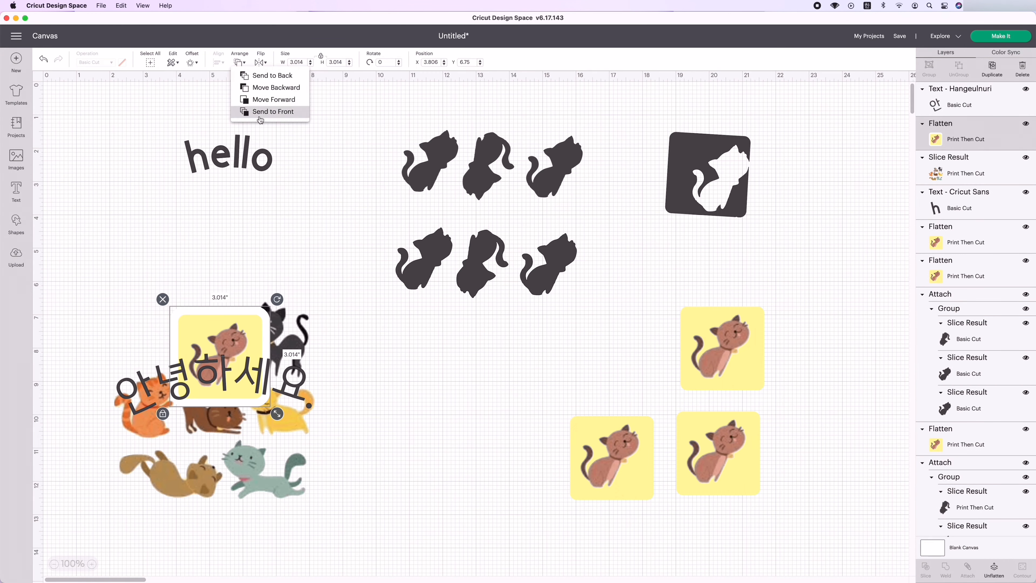
click(187, 270)
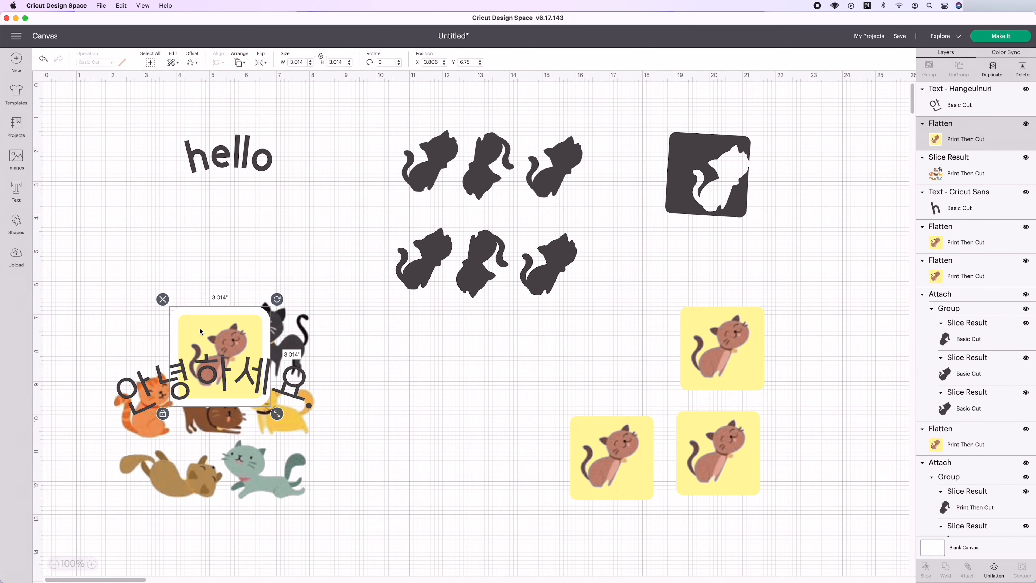
drag(195, 329, 135, 256)
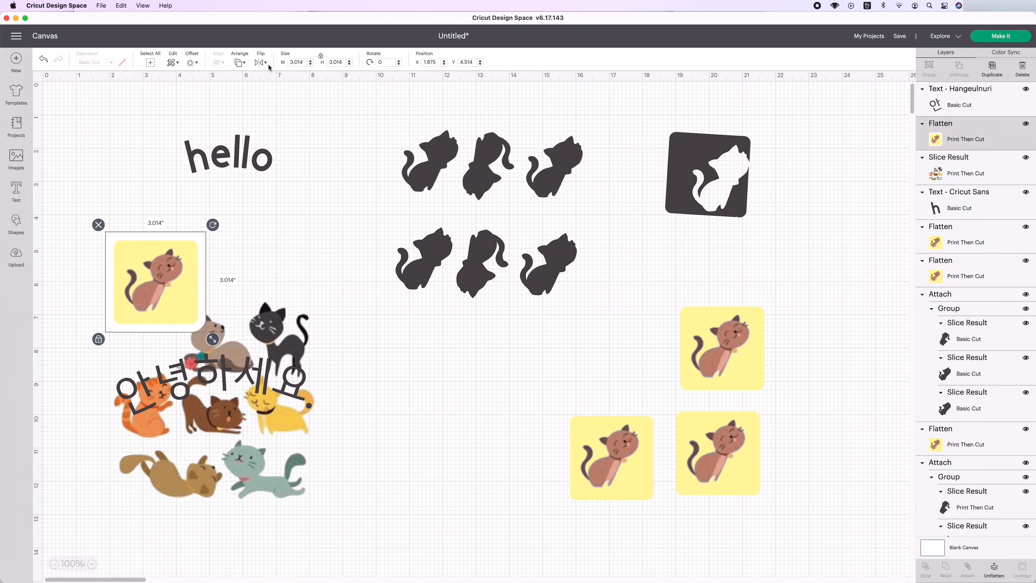
- Flip the "hello" text horizontally and vertically, and flip it back in both directions
click(247, 141)
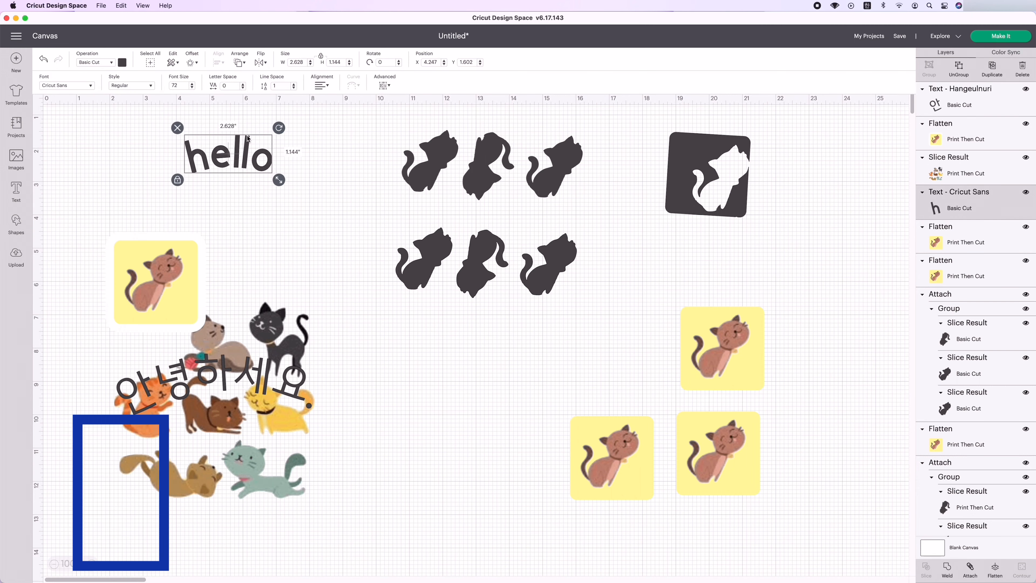
click(261, 62)
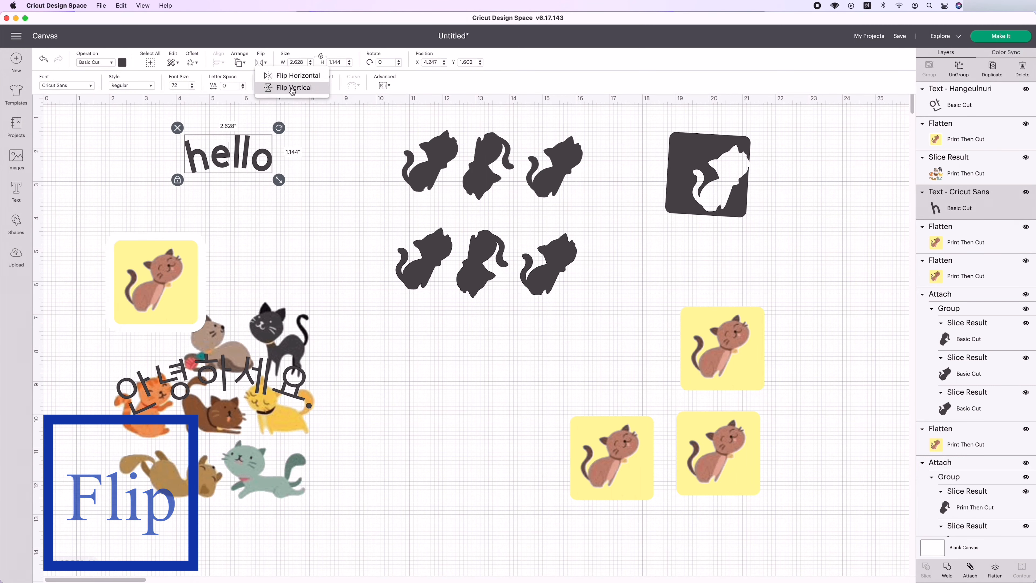
click(297, 76)
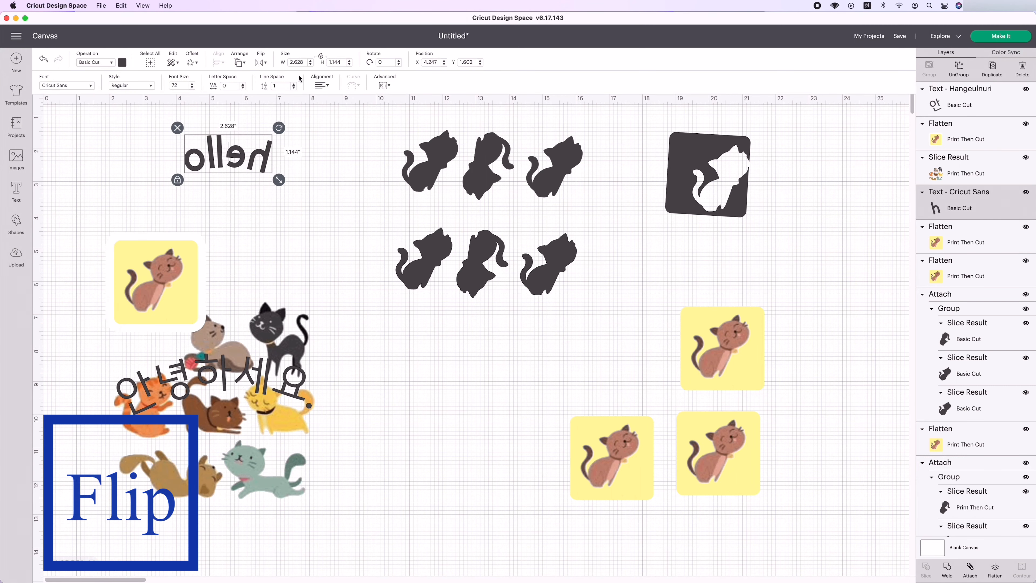
click(263, 63)
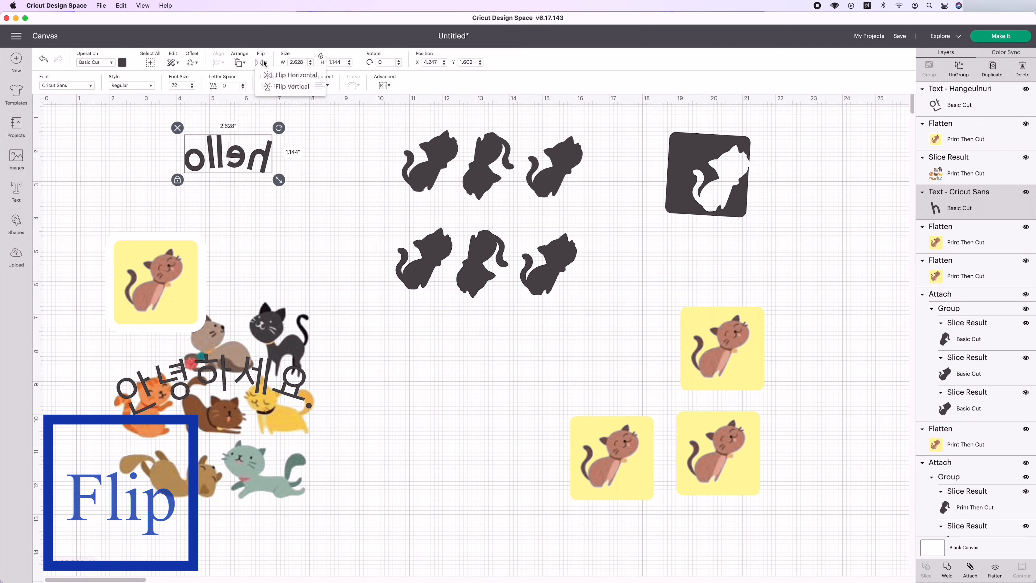
click(275, 88)
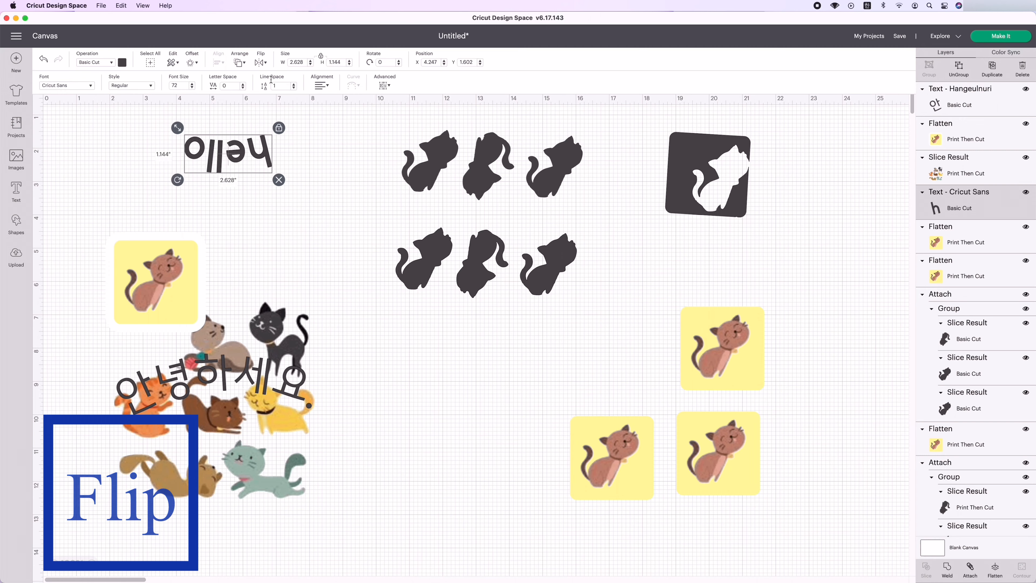
click(263, 63)
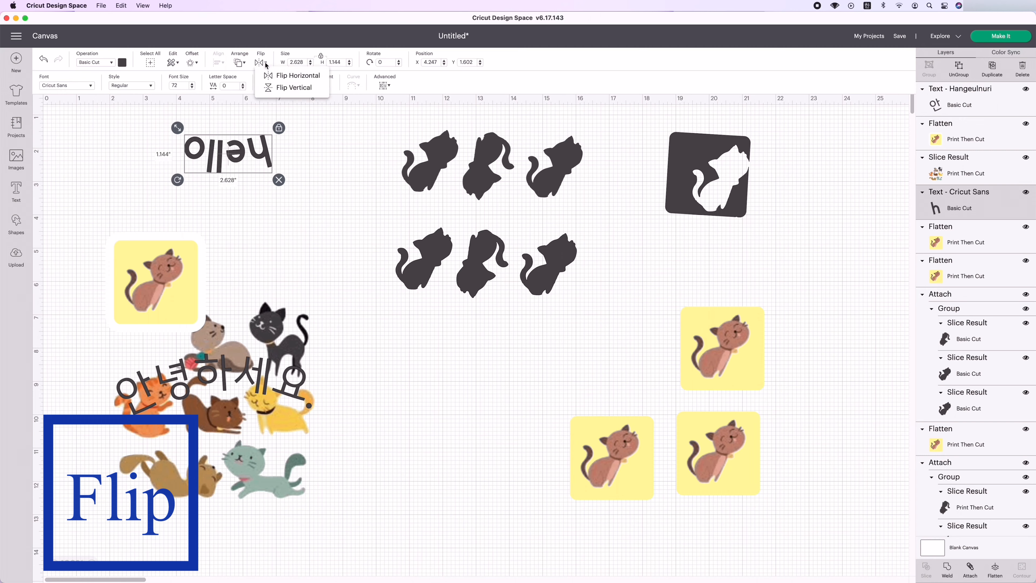
click(286, 87)
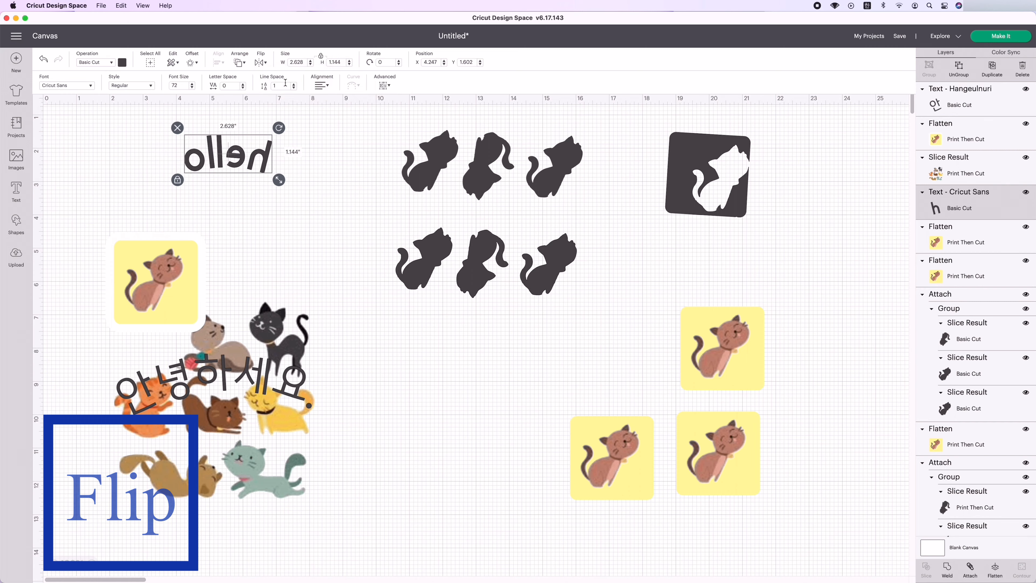
click(263, 63)
click(289, 75)
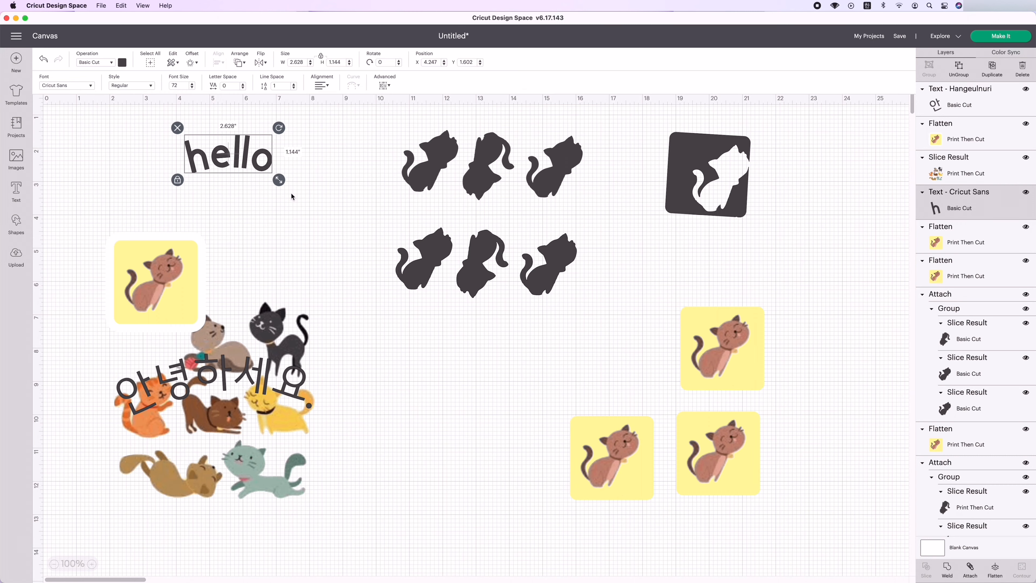
- Mirror "hello" horizontally once more and restore its normal reading direction
click(261, 62)
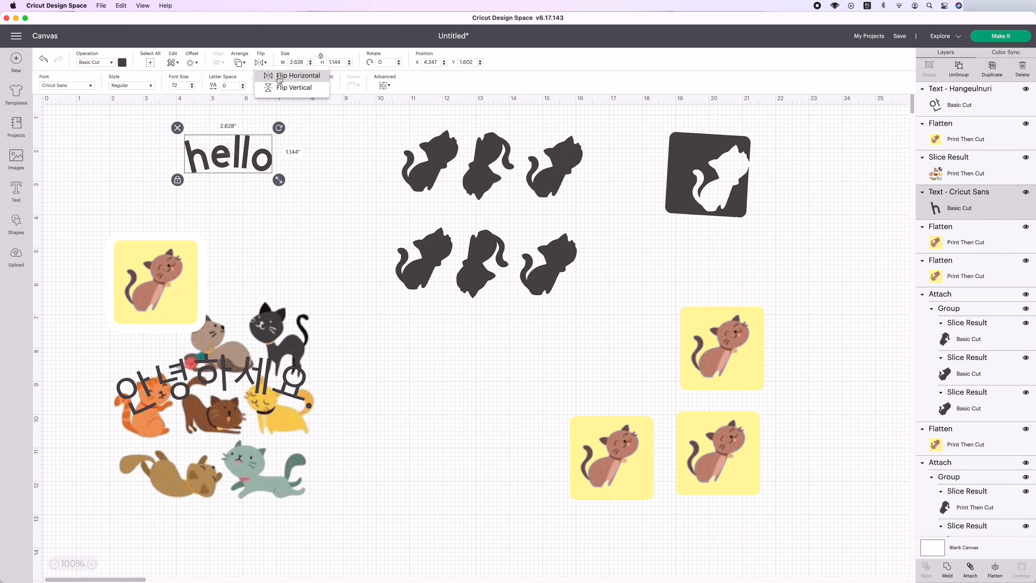
click(280, 78)
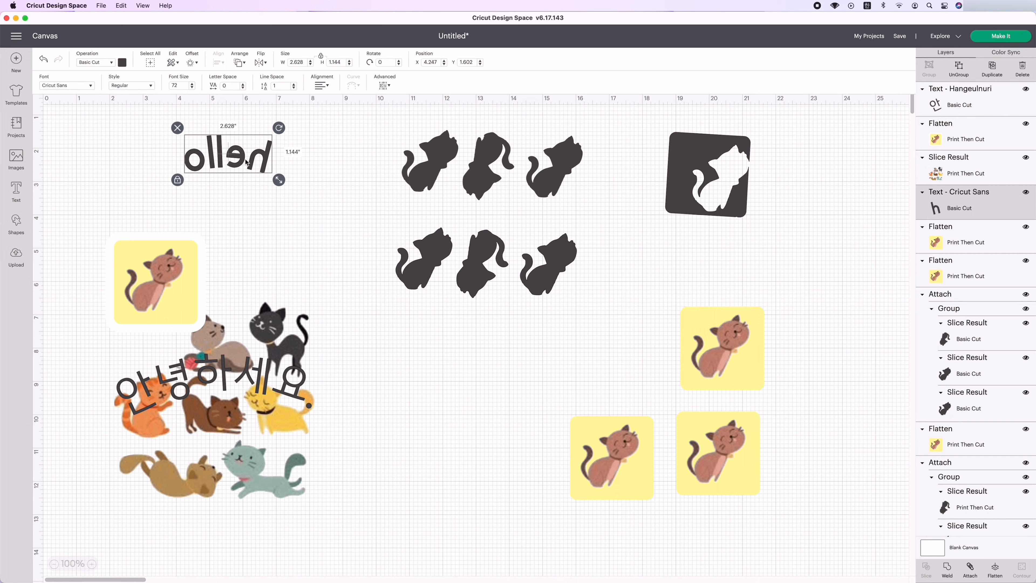
click(263, 62)
click(284, 77)
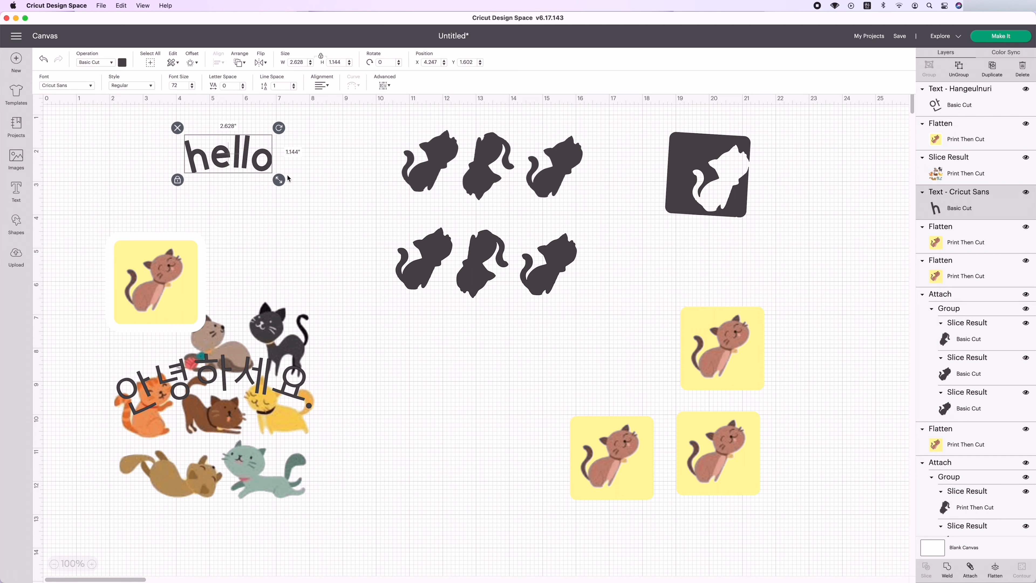
- Enlarge "hello" proportionally to about 3.65 inches wide, and set its width to 5 inches
drag(279, 179, 299, 189)
drag(225, 176, 273, 198)
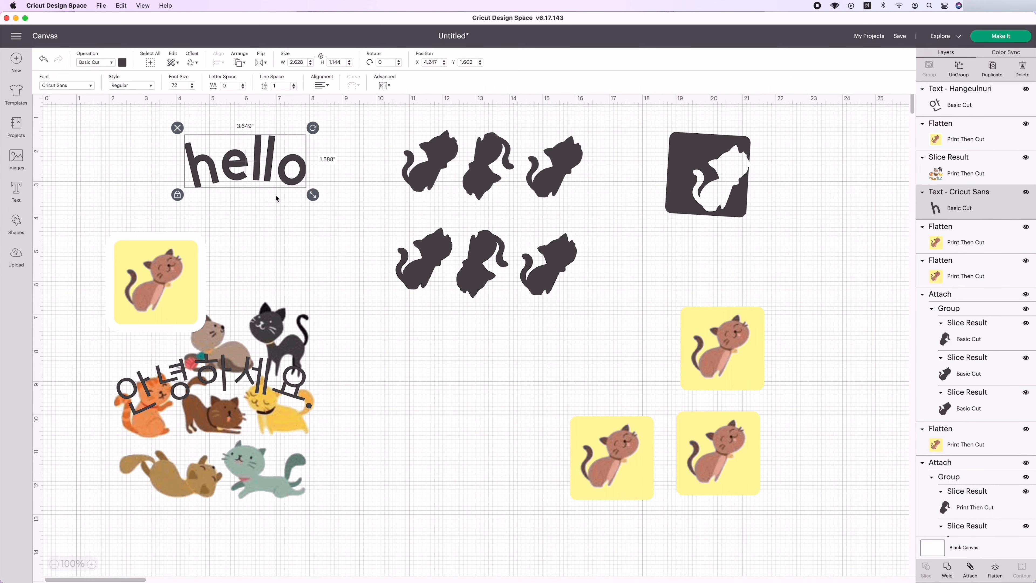
click(304, 62)
text(5)
key(Return)
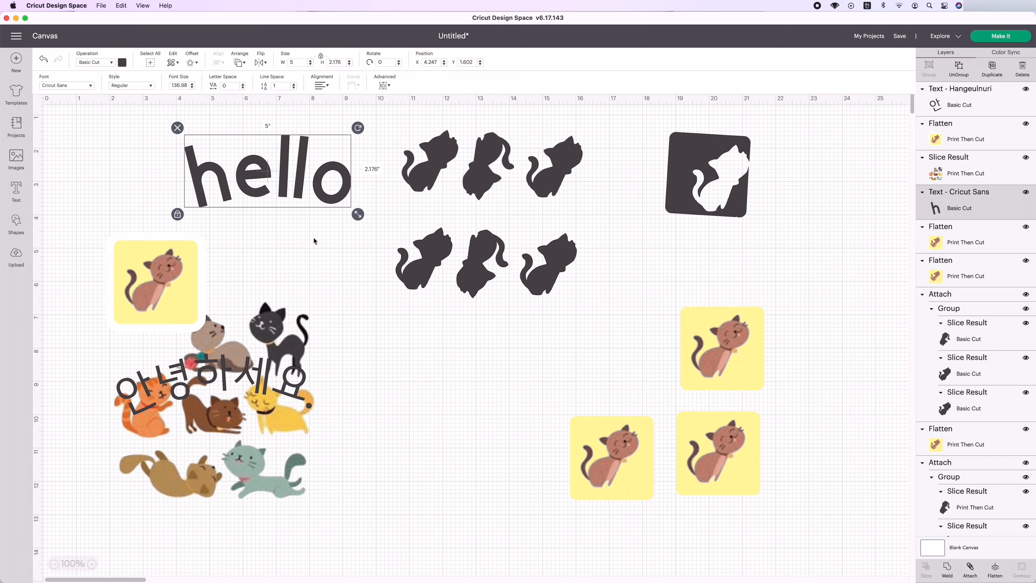
- Unlock the proportions of "hello", set its height to 7 inches, and resize it freehand to about 5.11 by 2.67 inches
click(321, 57)
drag(344, 63, 333, 63)
double_click(327, 62)
text(7)
key(Return)
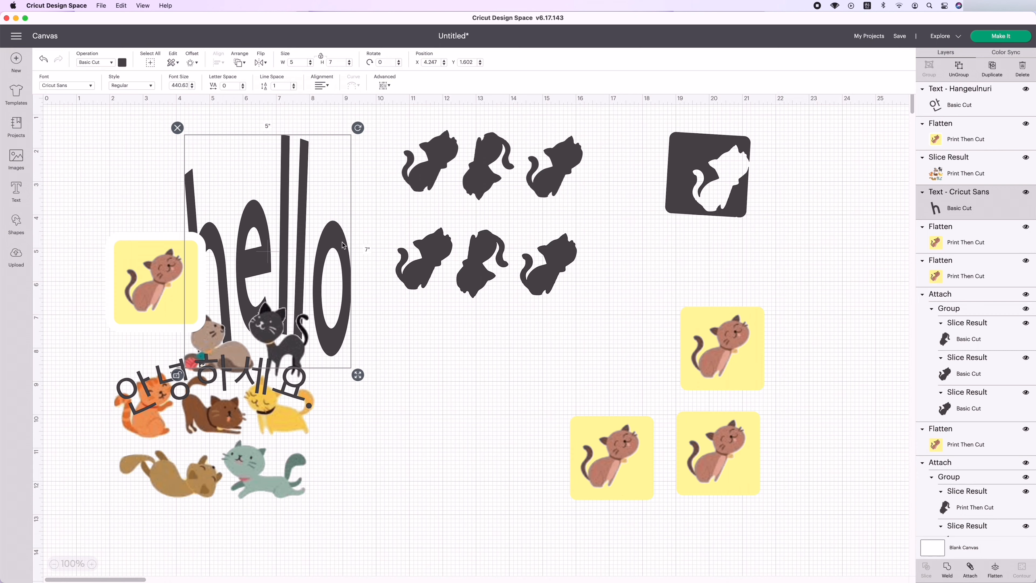
drag(357, 375, 361, 229)
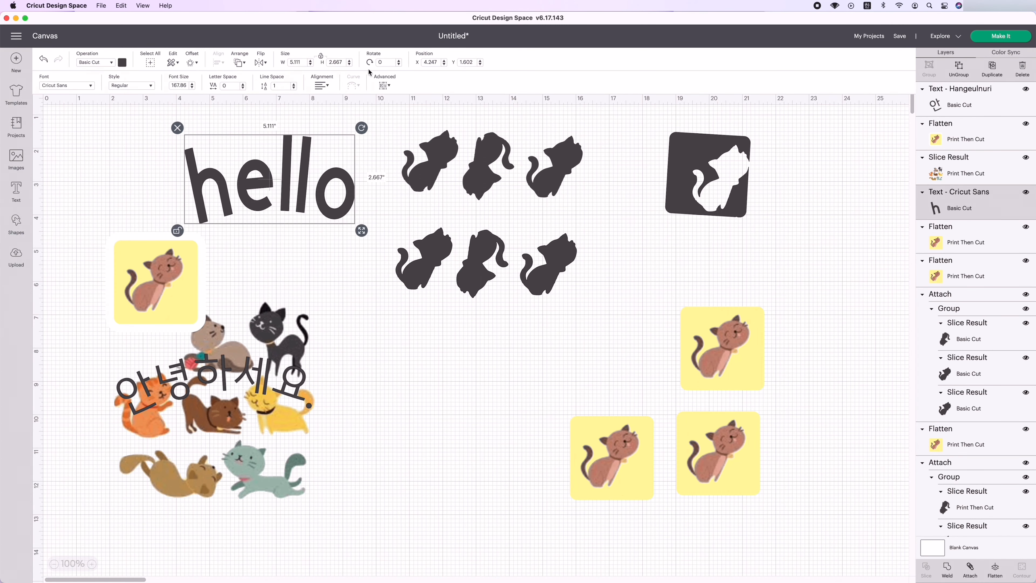
- Rotate "hello" stepwise to 19 degrees, and adjust it freehand to about 12.04 degrees
click(399, 64)
click(399, 64)
click(399, 64)
click(399, 63)
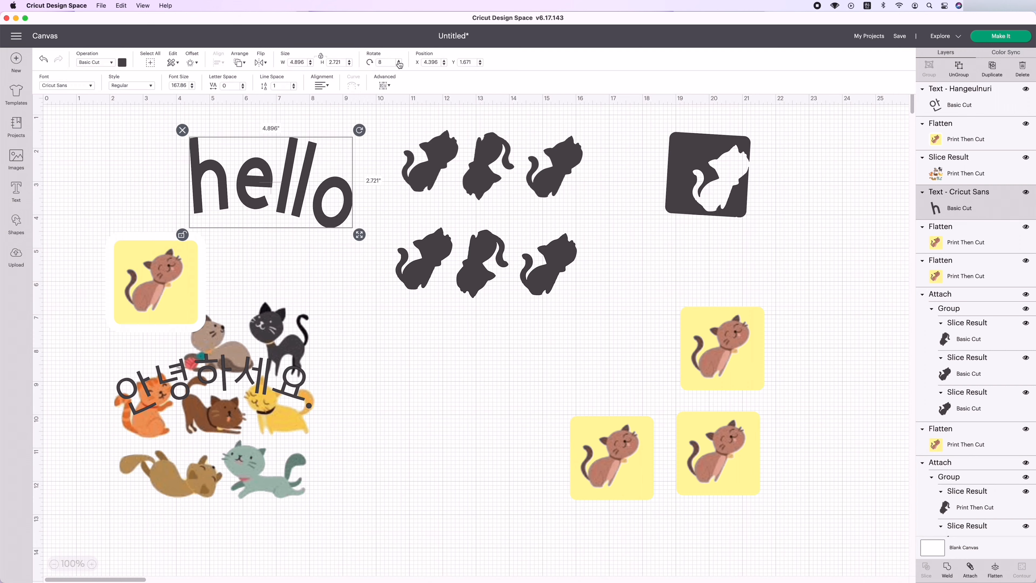
click(399, 64)
click(399, 64)
click(400, 64)
click(399, 64)
click(400, 64)
click(399, 64)
click(399, 64)
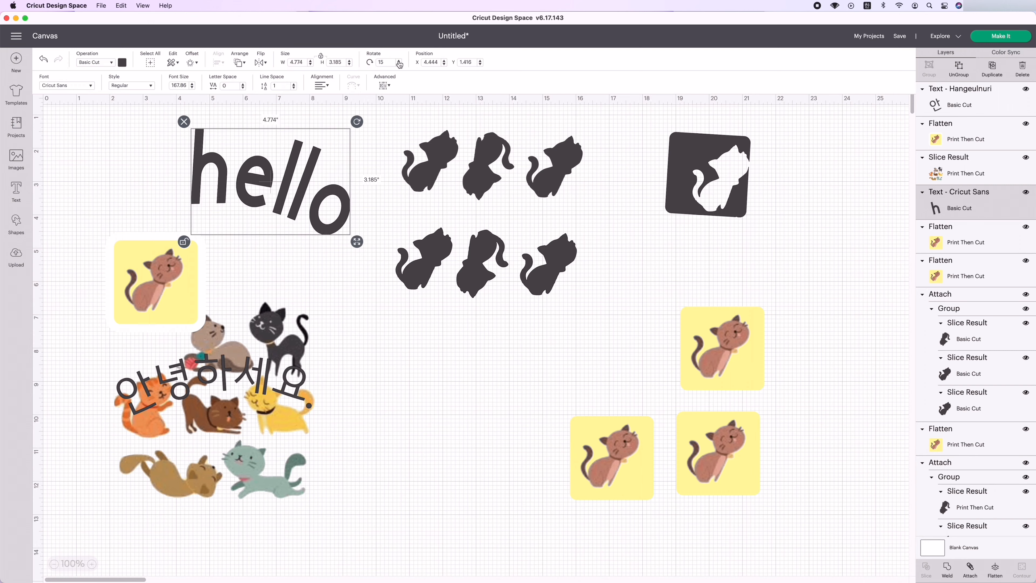
click(399, 64)
click(399, 64)
click(399, 64)
click(399, 64)
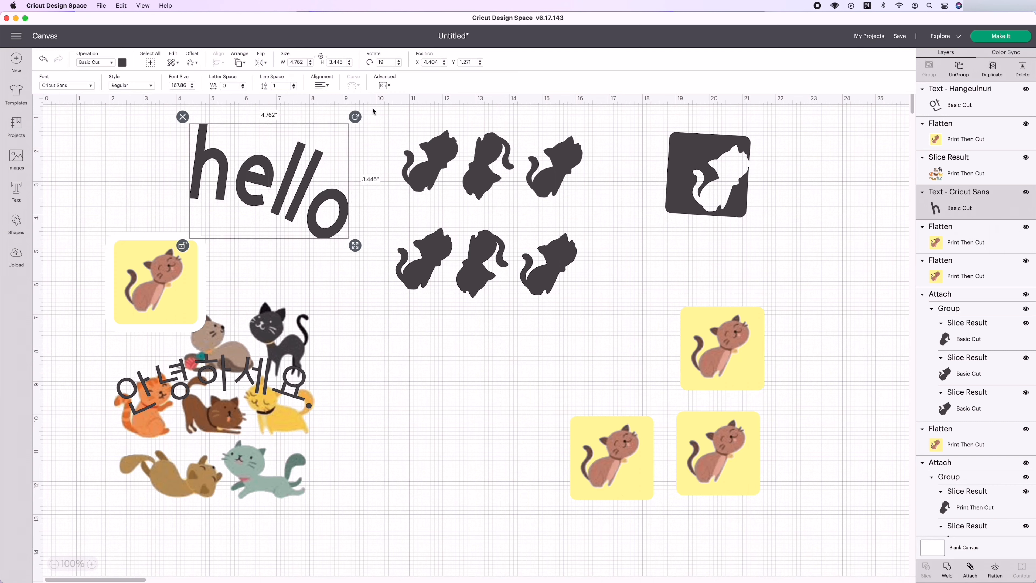
mouse_move(355, 117)
mouse_down()
mouse_move(363, 98)
mouse_move(354, 135)
mouse_move(360, 116)
mouse_up()
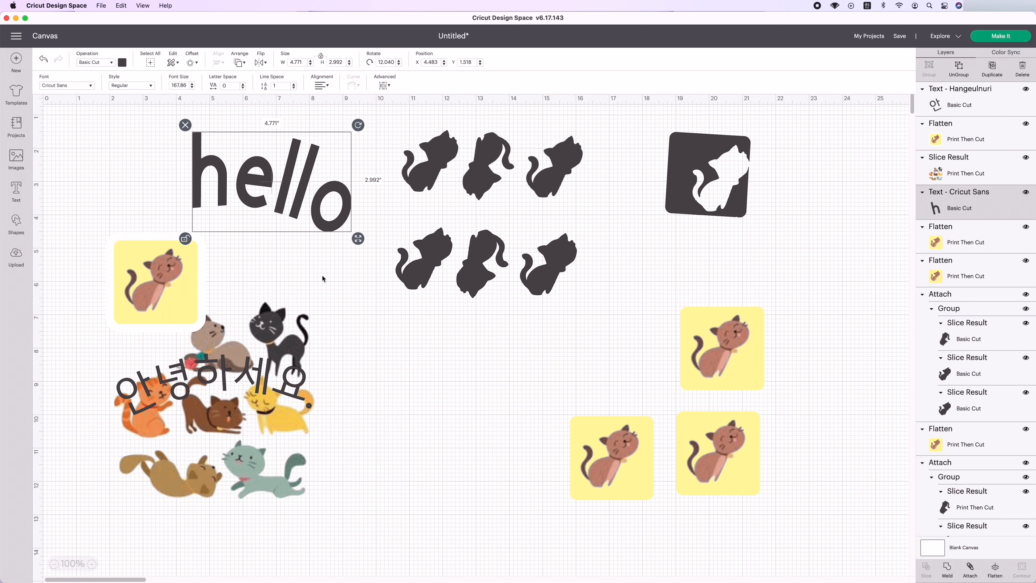
- Reposition "hello" above the cat sticker and move the Korean text off the multicoloured cats to about X 10.03, Y 7.18
drag(285, 191, 276, 211)
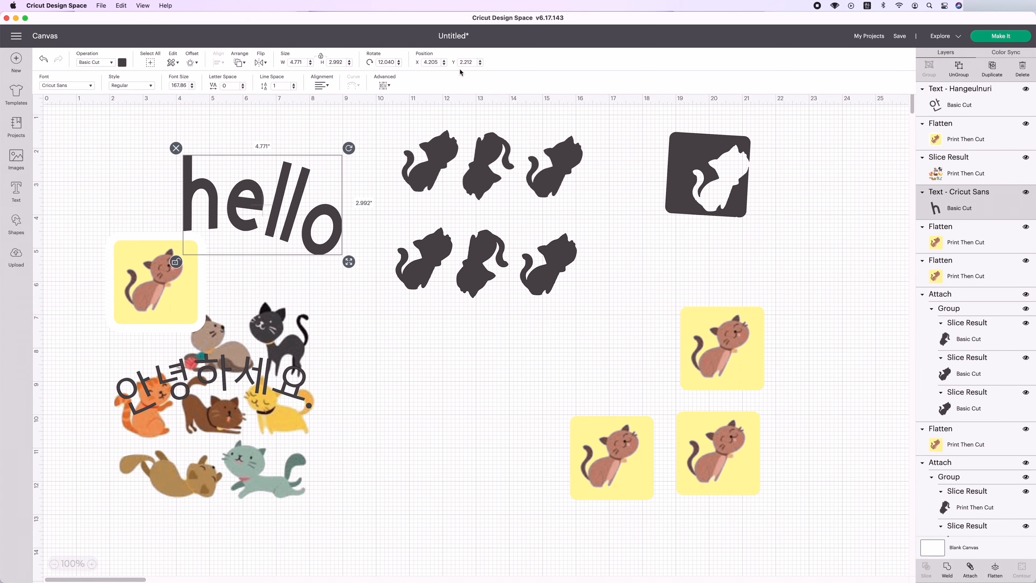
drag(338, 201, 266, 179)
click(668, 263)
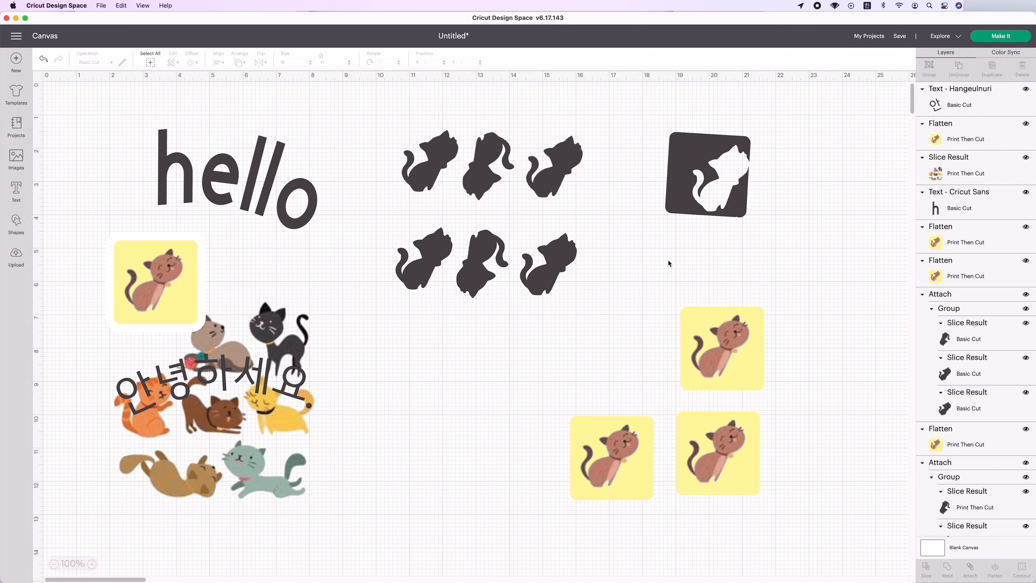
drag(290, 379, 553, 345)
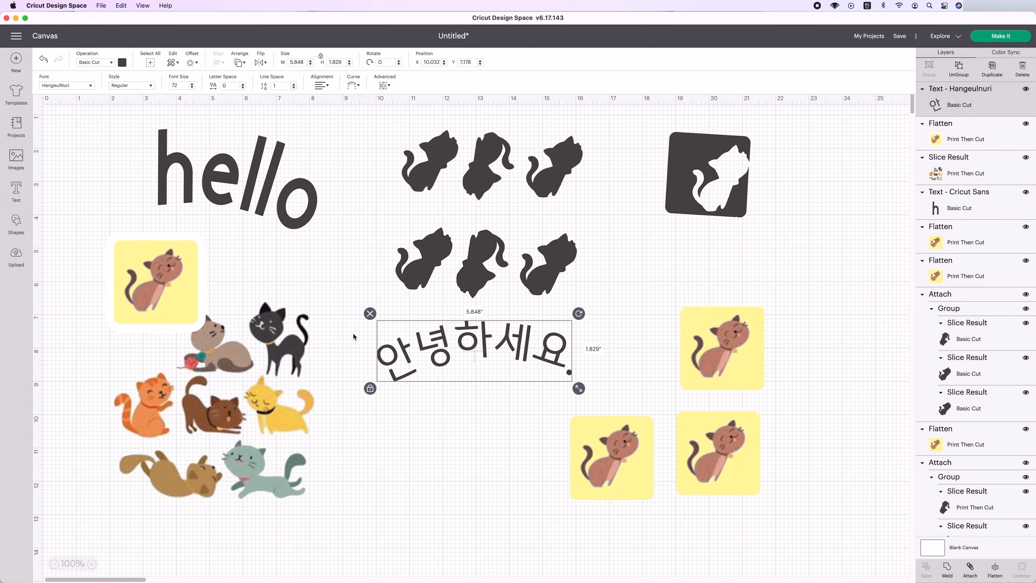